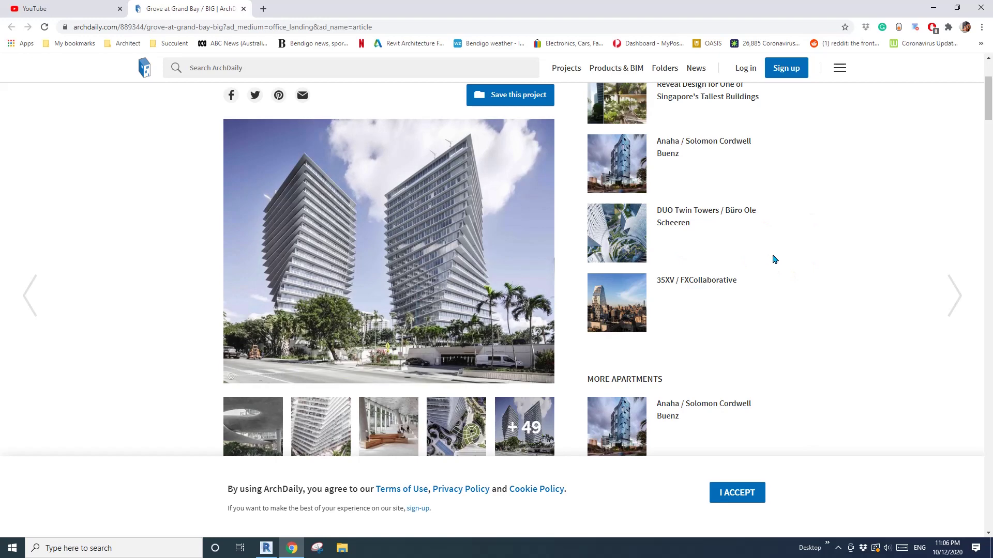
Switch to Revit and create a new project from a template file
{"action": "left_click", "coordinate": [265, 548]}
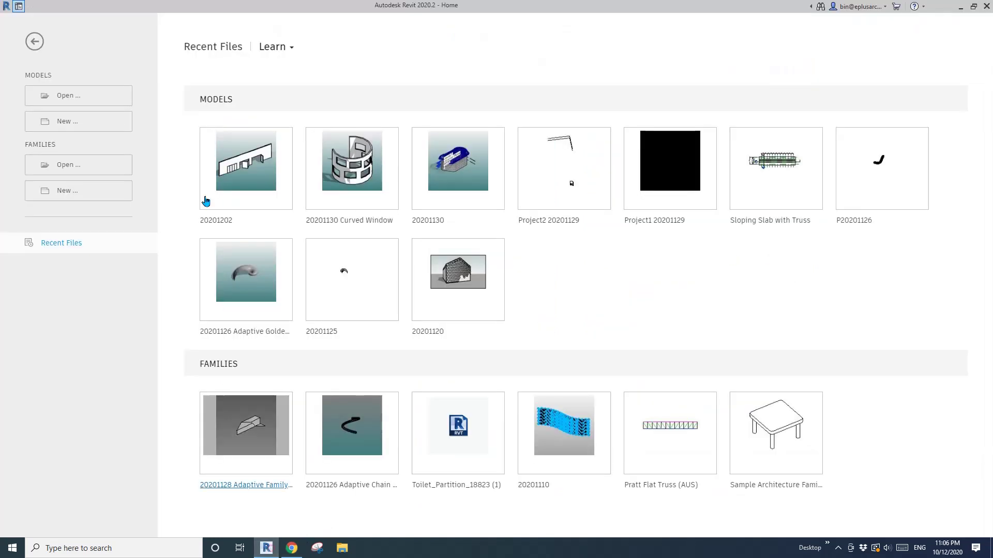
{"action": "left_click", "coordinate": [89, 122]}
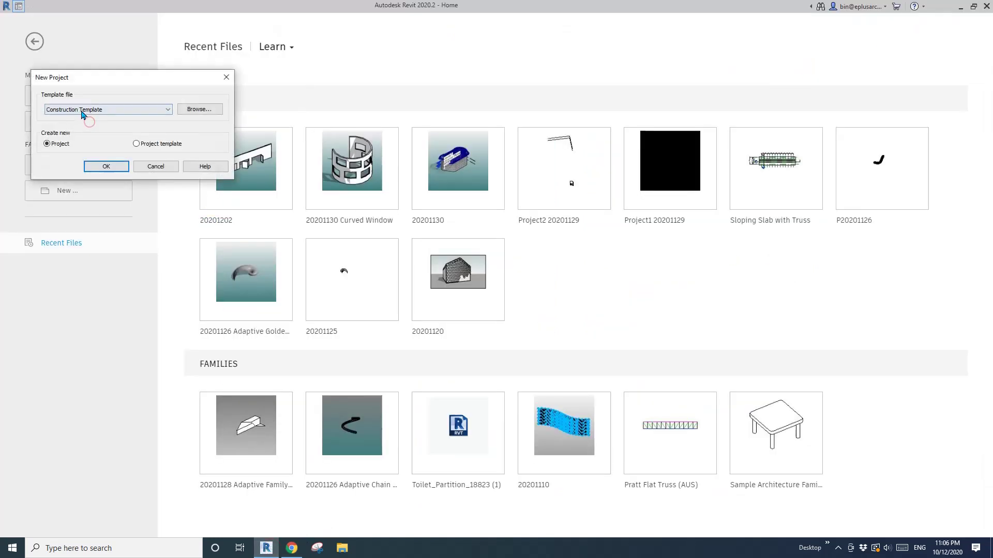
{"action": "left_click", "coordinate": [109, 109]}
{"action": "left_click", "coordinate": [109, 128]}
{"action": "left_click", "coordinate": [106, 166]}
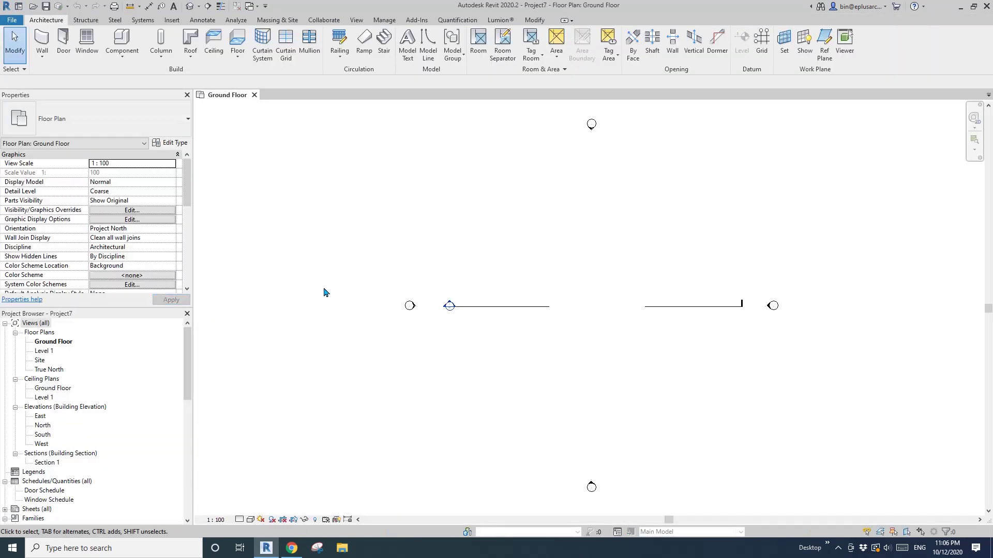
Open the Site floor plan
{"action": "left_click", "coordinate": [40, 361]}
{"action": "double_click", "coordinate": [39, 361]}
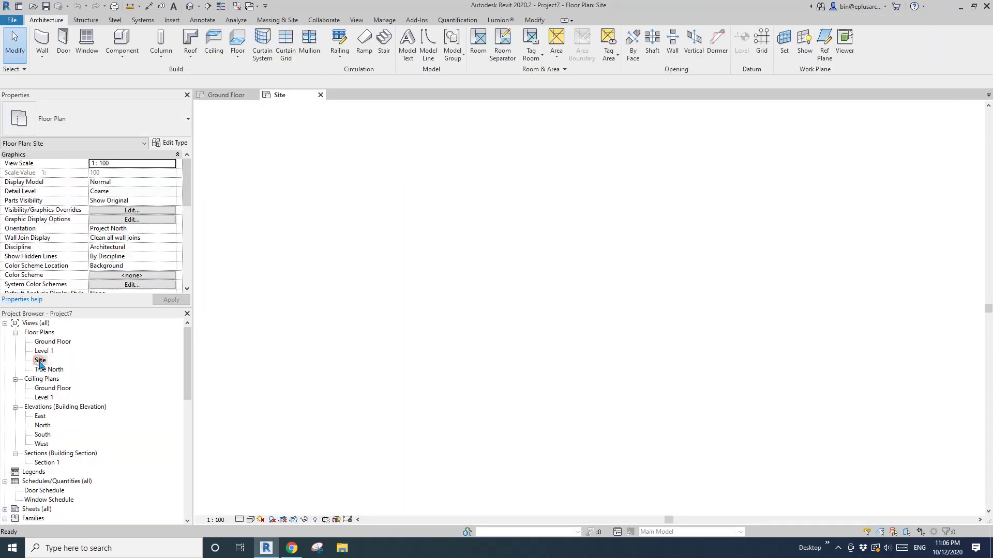
{"action": "middle_click_drag", "start_coordinate": [583, 308], "coordinate": [468, 269]}
{"action": "scroll", "coordinate": [492, 288], "scroll_direction": "up", "scroll_amount": 1}
{"action": "scroll", "coordinate": [467, 266], "scroll_direction": "down", "scroll_amount": 2}
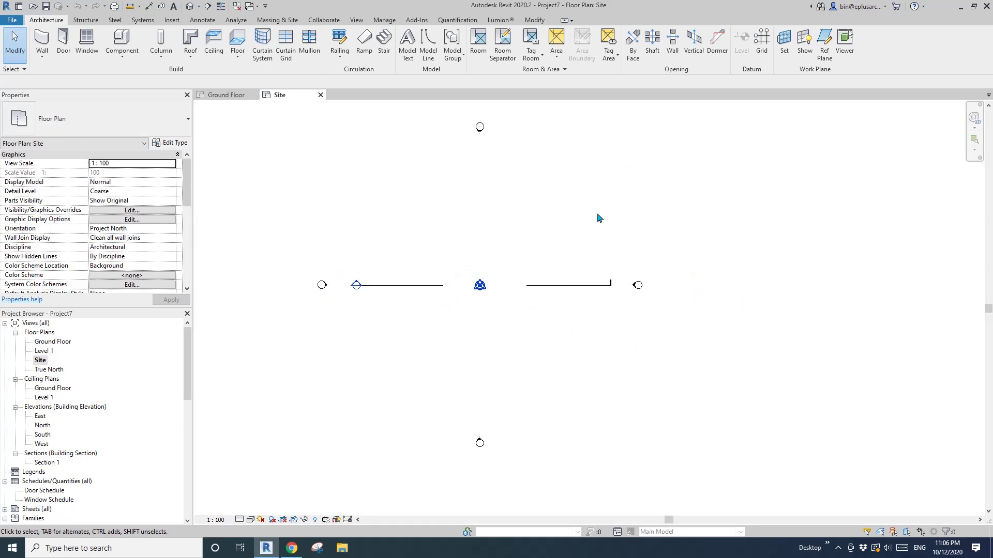
Hide all elevation markers, the section line and the base point symbols in the Site plan
{"action": "scroll", "coordinate": [596, 215], "scroll_direction": "down", "scroll_amount": 1}
{"action": "left_click_drag", "start_coordinate": [671, 148], "coordinate": [364, 416]}
{"action": "middle_click_drag", "start_coordinate": [448, 333], "coordinate": [433, 354]}
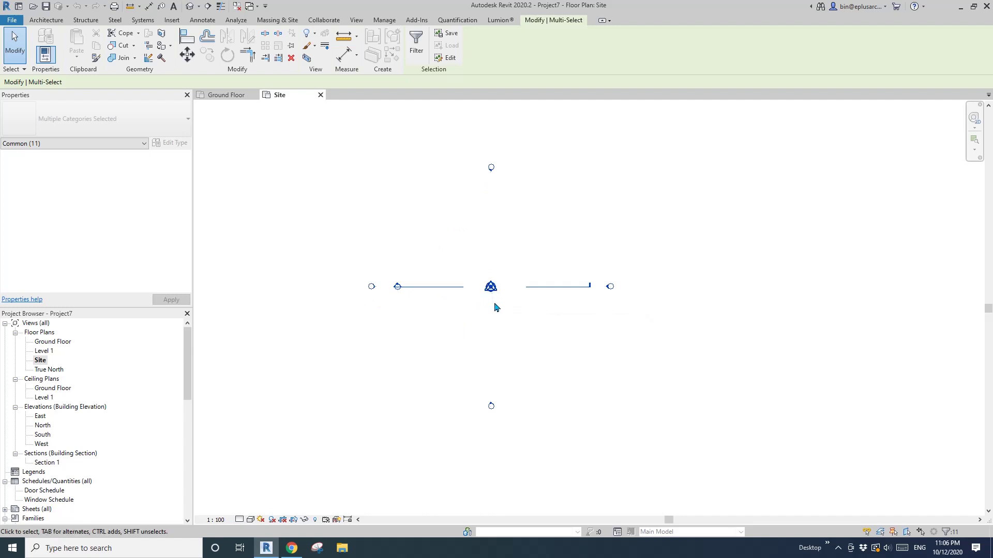
{"action": "middle_click_drag", "start_coordinate": [532, 326], "coordinate": [564, 317]}
{"action": "key", "text": "e"}
{"action": "key", "text": "h"}
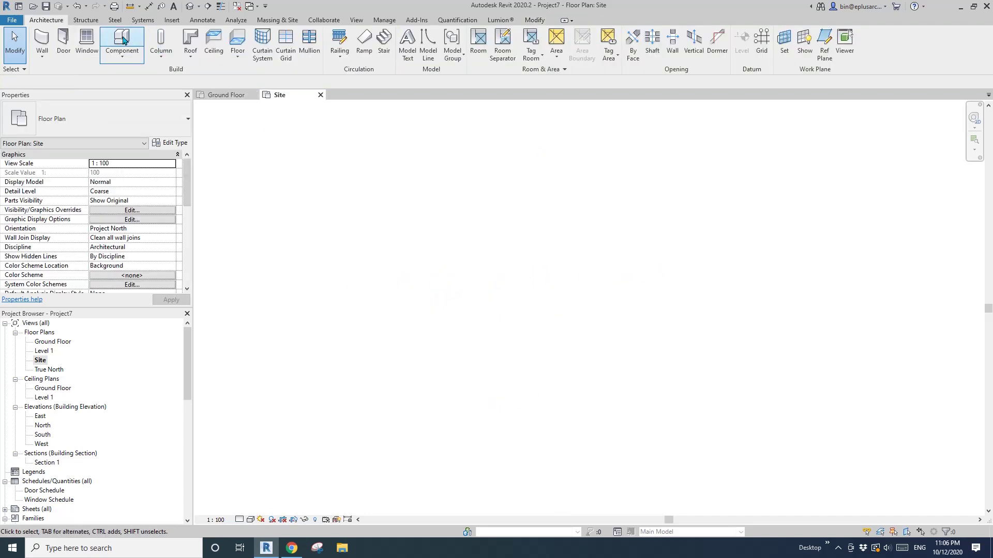
Draw a detail-line rectangle about 50000 mm wide and 31000 mm high in the Site plan
{"action": "left_click", "coordinate": [124, 54]}
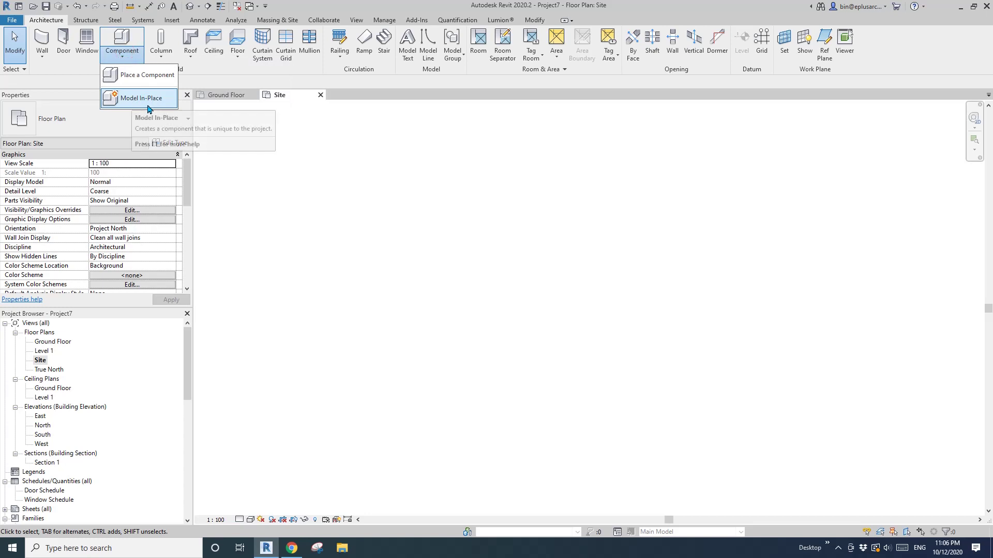
{"action": "left_click", "coordinate": [511, 245]}
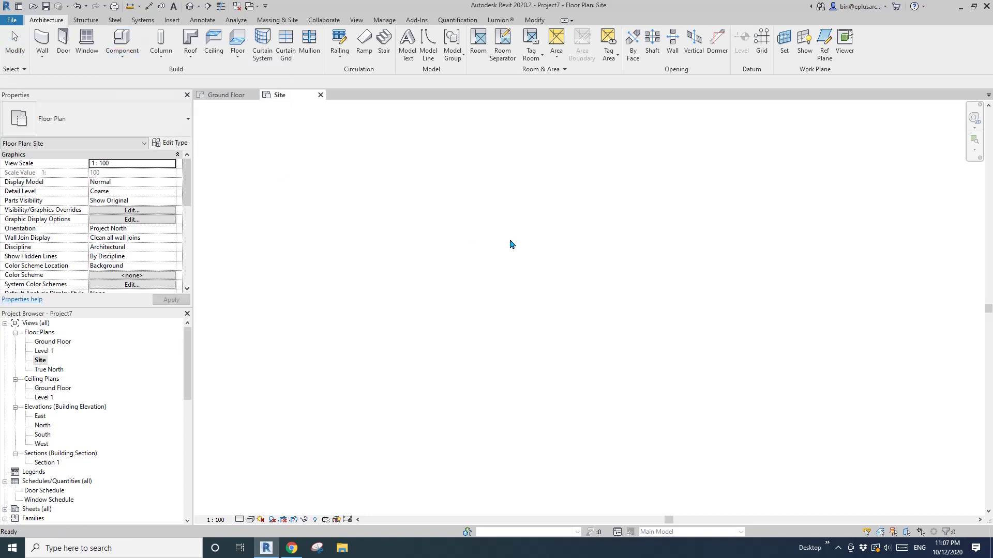
{"action": "key", "text": "l"}
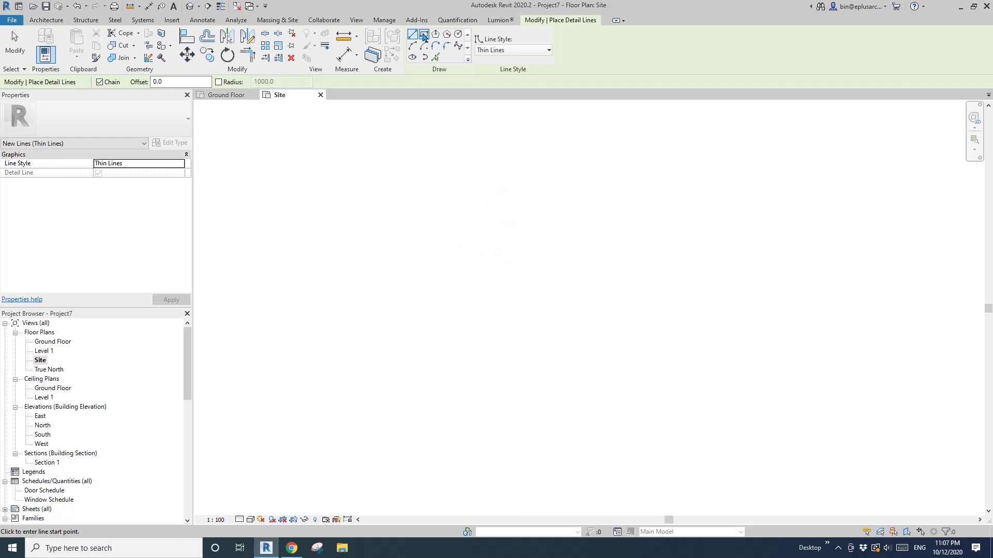
{"action": "left_click", "coordinate": [409, 208]}
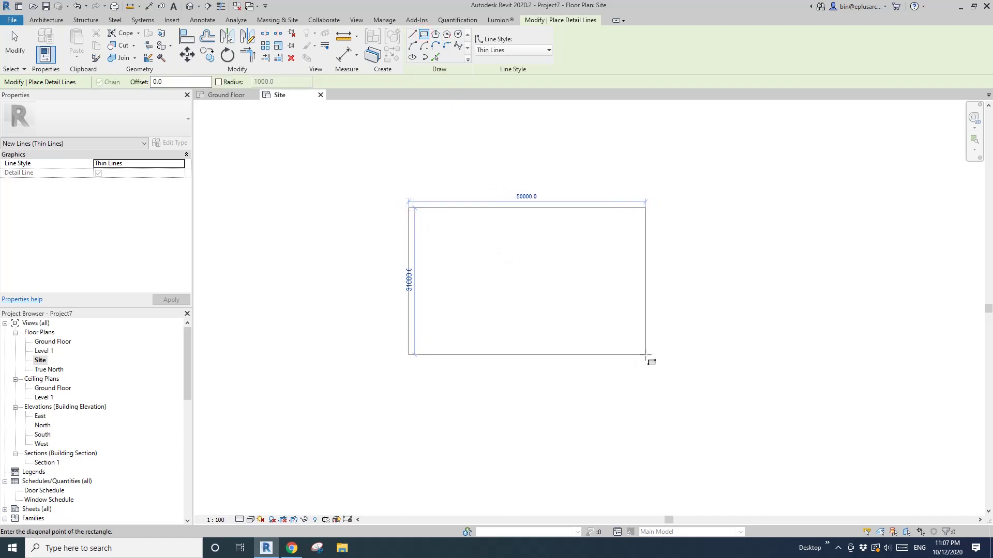
{"action": "left_click", "coordinate": [646, 354]}
{"action": "key", "text": "Escape"}
{"action": "key", "text": "Escape"}
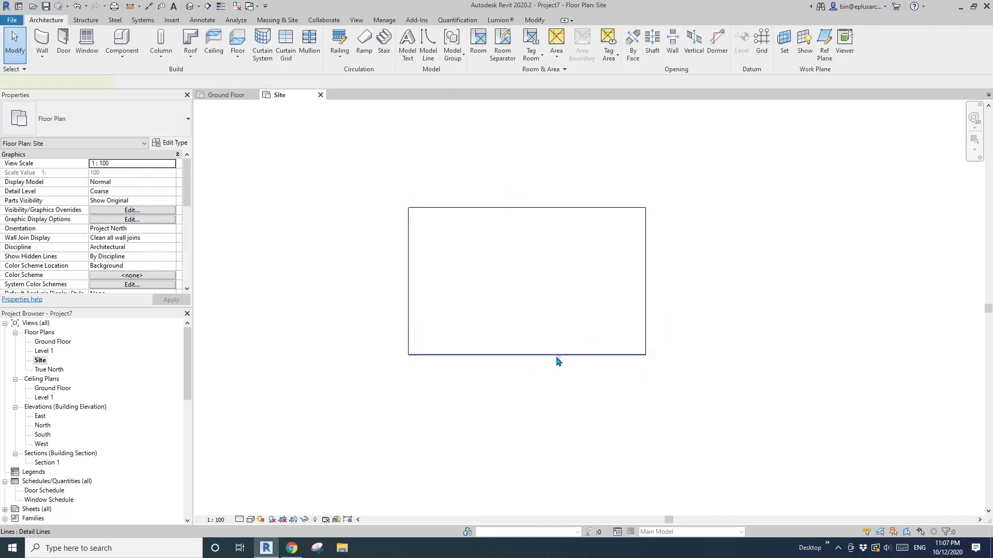
Set the rectangle's height to 40000 mm by relocating its lower edge, and check its width
{"action": "left_click", "coordinate": [558, 356]}
{"action": "left_click", "coordinate": [383, 281]}
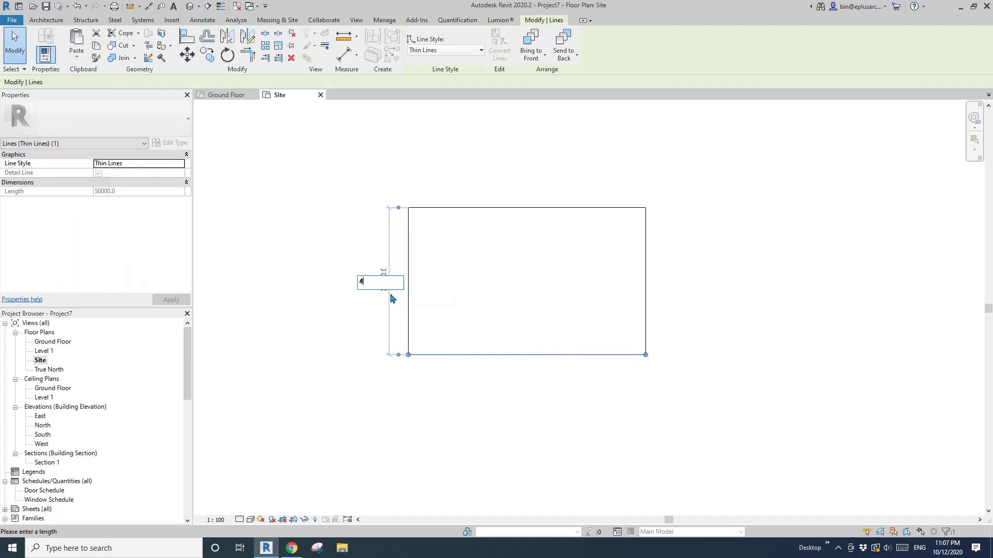
{"action": "key", "text": "Return"}
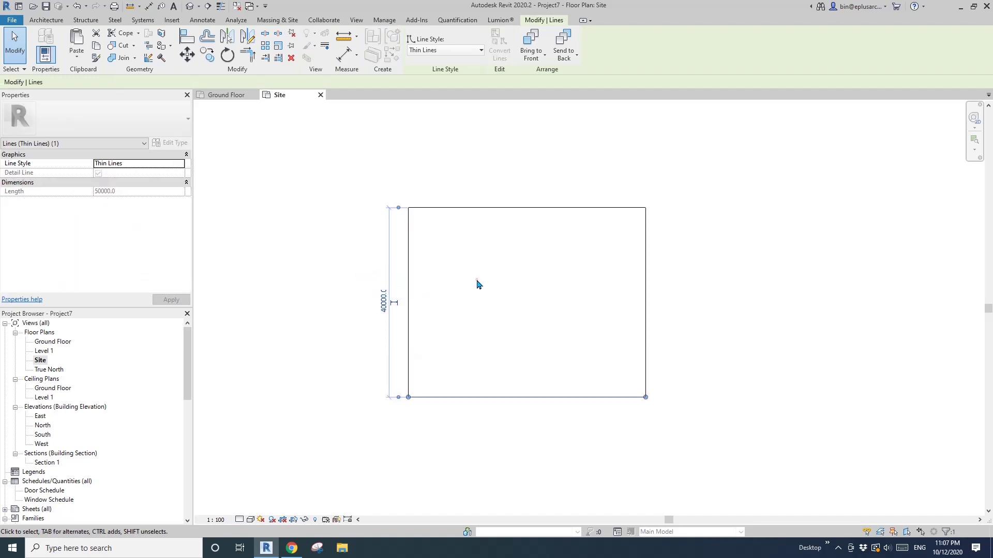
{"action": "key", "text": "Escape"}
{"action": "left_click", "coordinate": [644, 258]}
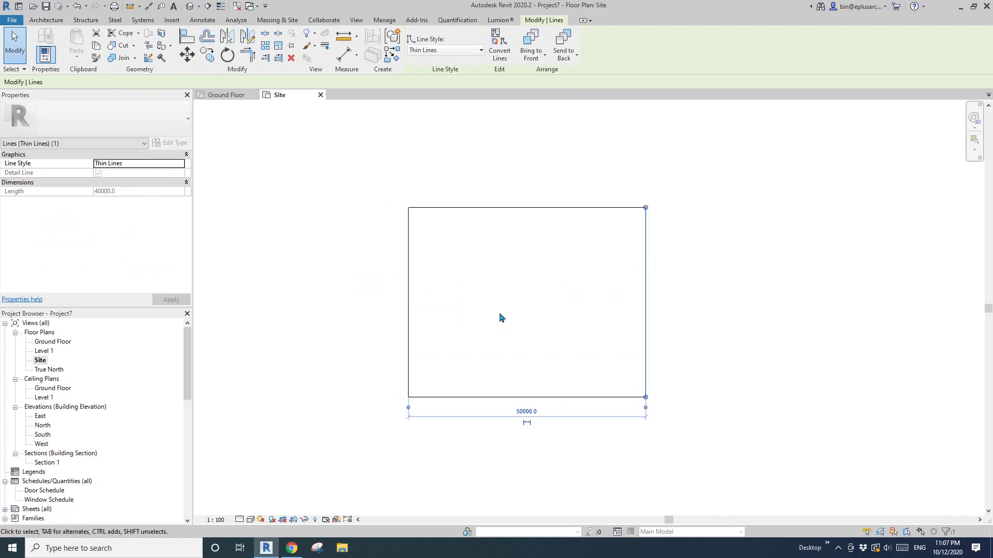
{"action": "scroll", "coordinate": [499, 318], "scroll_direction": "up", "scroll_amount": 2}
{"action": "middle_click_drag", "start_coordinate": [489, 309], "coordinate": [473, 305]}
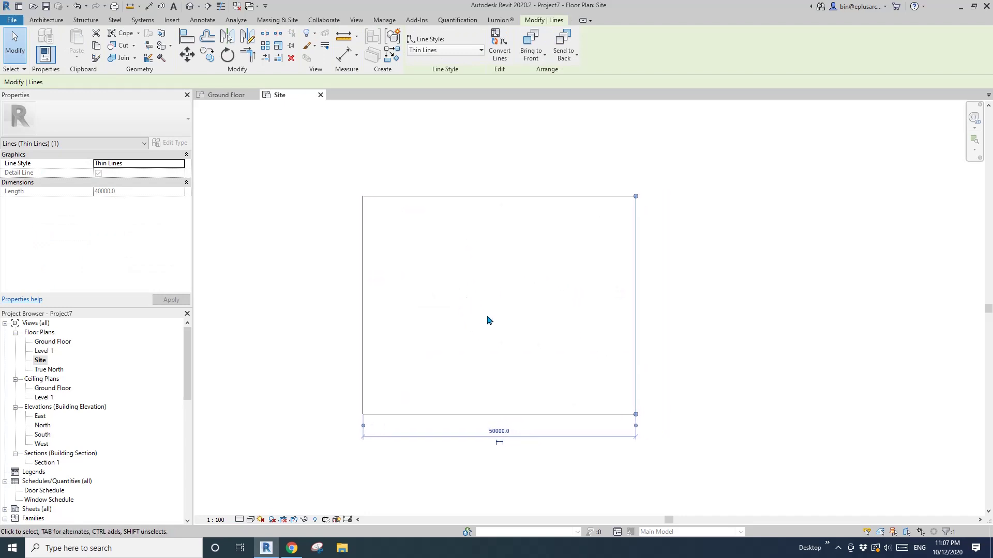
Draw a diagonal detail line from the rectangle's lower-left corner to its upper-right corner
{"action": "scroll", "coordinate": [521, 296], "scroll_direction": "down", "scroll_amount": 2}
{"action": "key", "text": "d"}
{"action": "key", "text": "l"}
{"action": "left_click", "coordinate": [372, 381]}
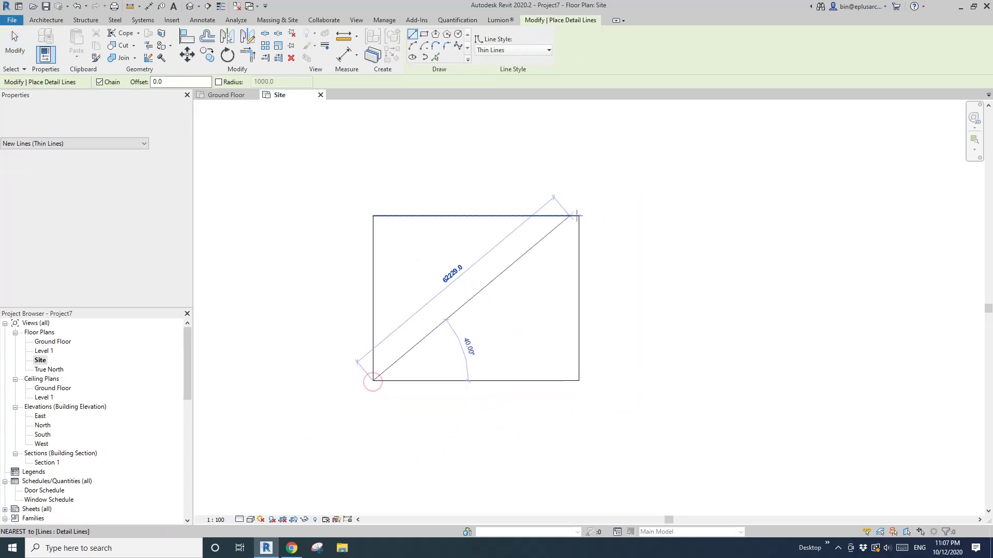
{"action": "left_click", "coordinate": [578, 216]}
{"action": "key", "text": "Escape"}
{"action": "key", "text": "Escape"}
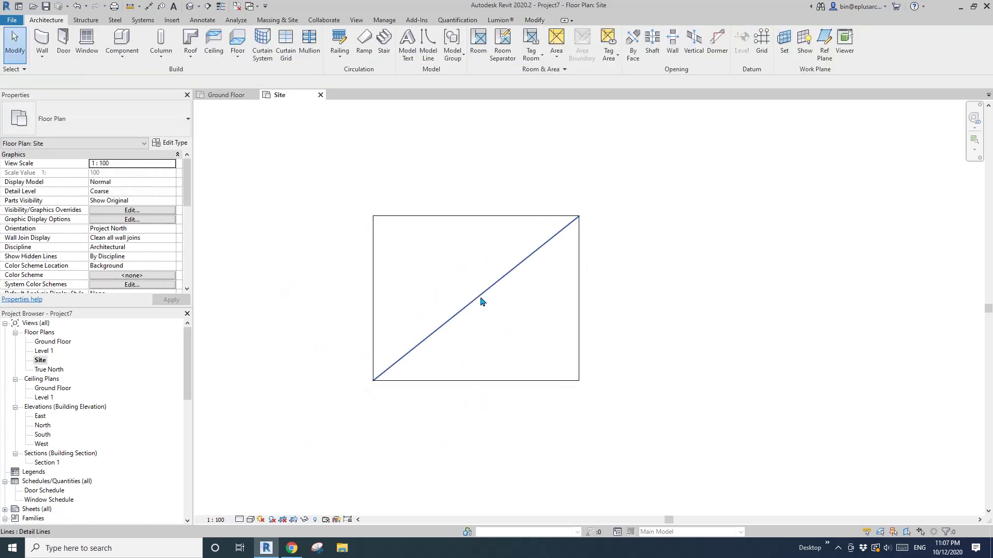
Copy the rectangle with its diagonal horizontally to the right, clear of the original
{"action": "scroll", "coordinate": [514, 293], "scroll_direction": "down", "scroll_amount": 2}
{"action": "left_click_drag", "start_coordinate": [350, 217], "coordinate": [568, 358]}
{"action": "middle_click_drag", "start_coordinate": [529, 344], "coordinate": [494, 339]}
{"action": "key", "text": "c"}
{"action": "key", "text": "o"}
{"action": "left_click", "coordinate": [445, 314]}
{"action": "middle_click_drag", "start_coordinate": [600, 316], "coordinate": [590, 317]}
{"action": "left_click", "coordinate": [592, 315]}
{"action": "scroll", "coordinate": [636, 282], "scroll_direction": "up", "scroll_amount": 1}
{"action": "key", "text": "Escape"}
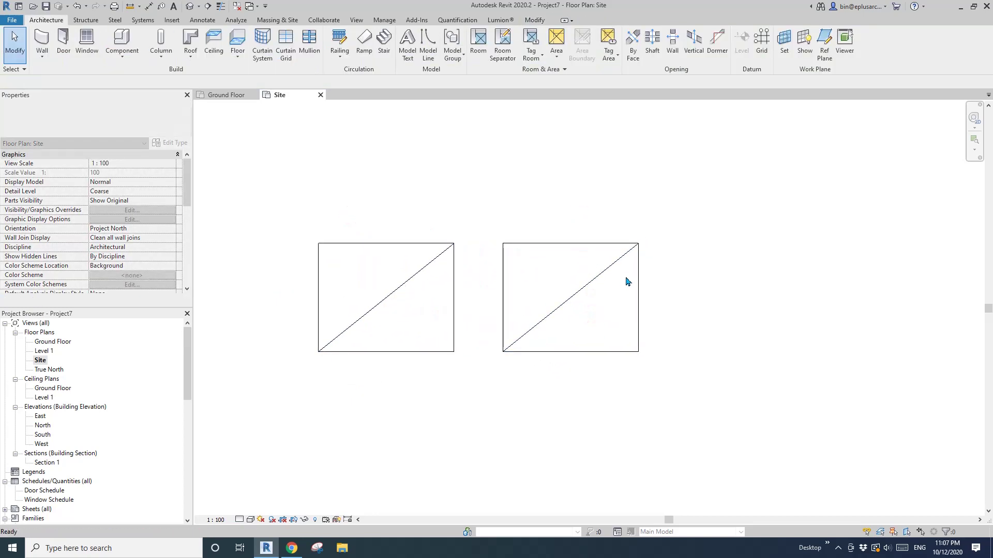
Dimension the copied rectangle's width and set it to 60000 mm by relocating its right edge
{"action": "left_click", "coordinate": [638, 281]}
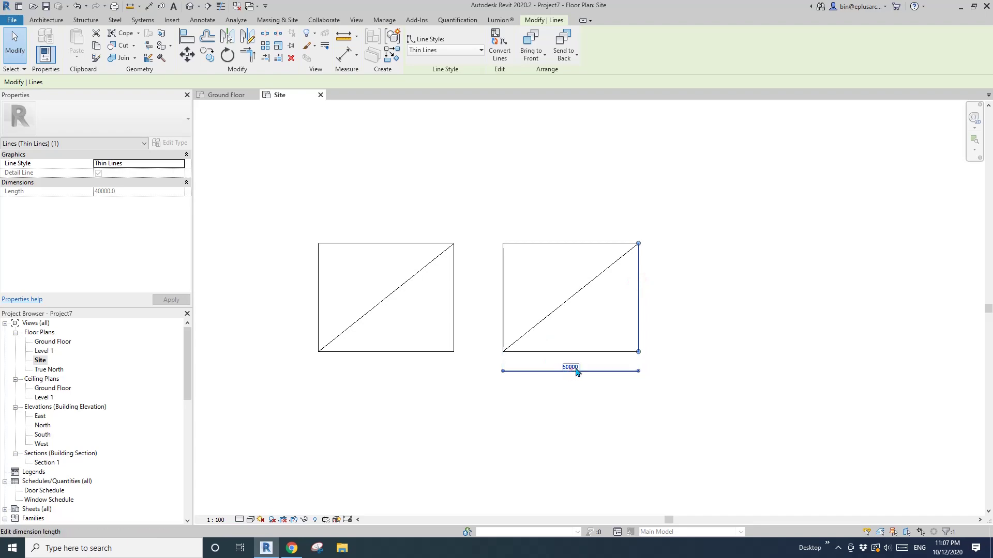
{"action": "left_click", "coordinate": [620, 340]}
{"action": "left_click", "coordinate": [638, 316]}
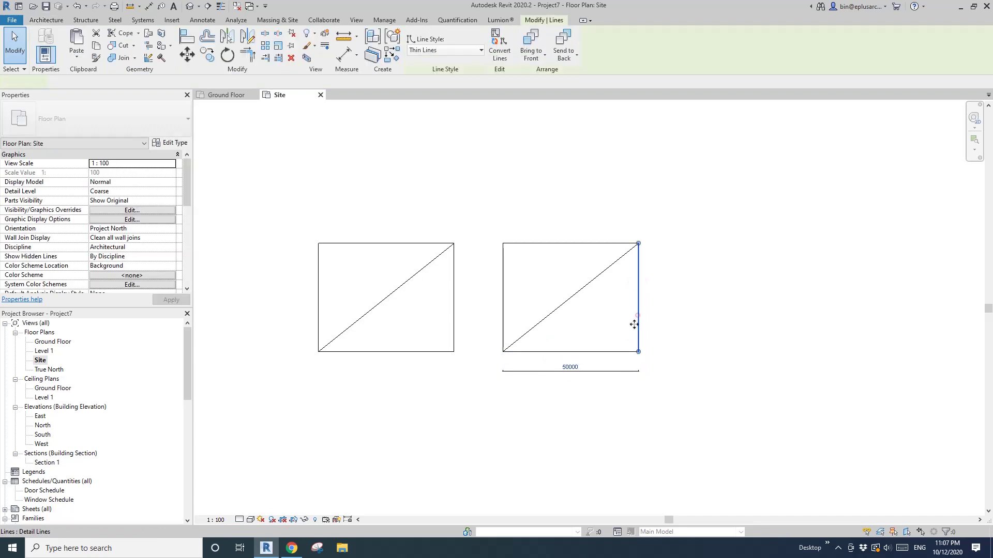
{"action": "left_click", "coordinate": [570, 367]}
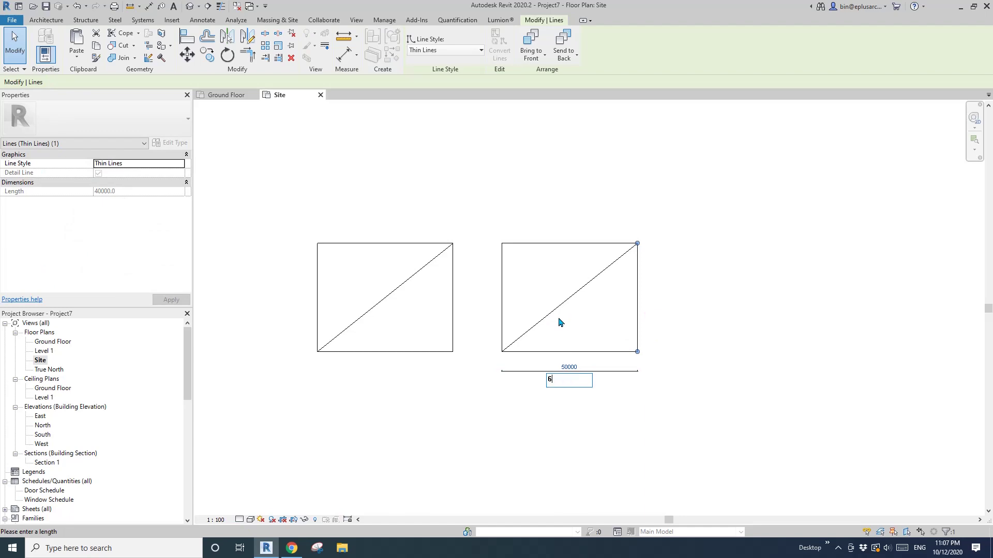
{"action": "key", "text": "Return"}
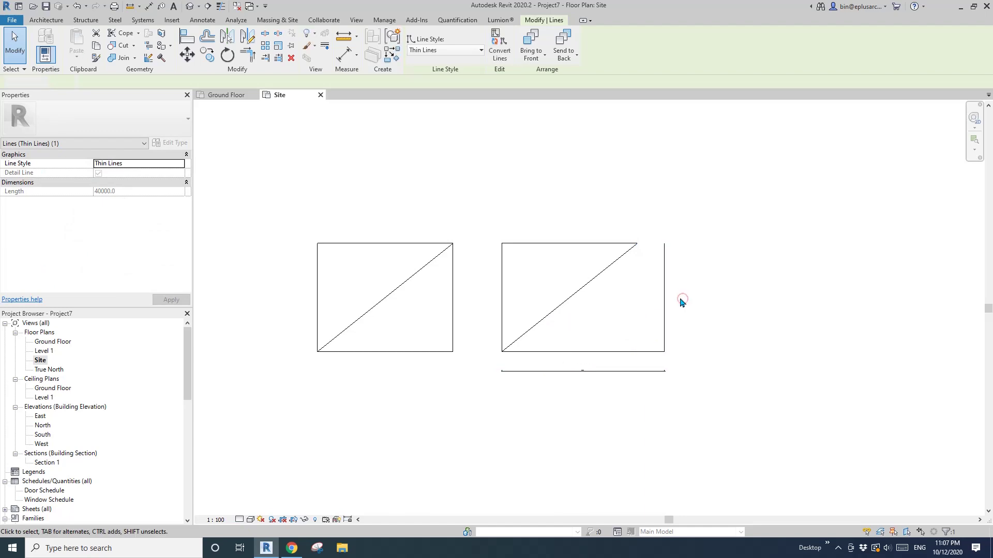
{"action": "key", "text": "Escape"}
Extend the copy's diagonal to the new upper-right corner and trim the top edge to meet the relocated right edge
{"action": "left_click", "coordinate": [635, 247]}
{"action": "left_click_drag", "start_coordinate": [637, 246], "coordinate": [664, 244]}
{"action": "key", "text": "t"}
{"action": "key", "text": "r"}
{"action": "left_click", "coordinate": [632, 243]}
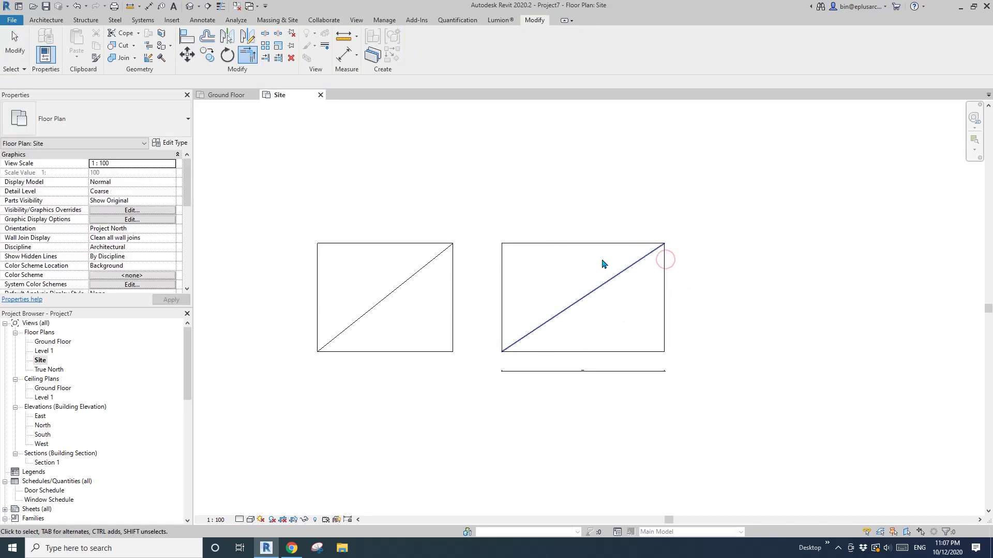
{"action": "key", "text": "Escape"}
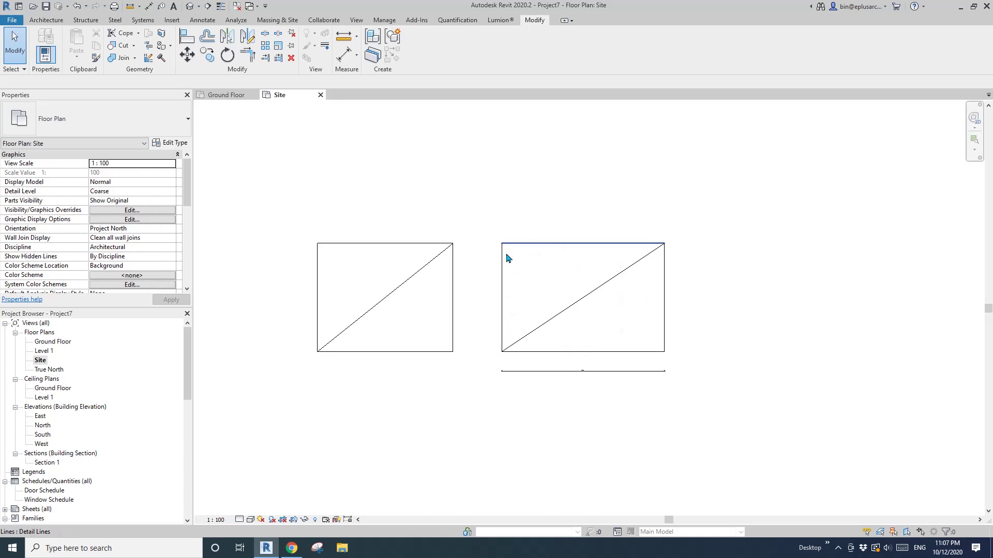
Delete the dimension below the copied rectangle and rotate the rectangle with its diagonal 45 degrees clockwise
{"action": "left_click", "coordinate": [604, 371]}
{"action": "left_click_drag", "start_coordinate": [703, 224], "coordinate": [498, 388]}
{"action": "left_click", "coordinate": [688, 279]}
{"action": "type", "text": "45"}
{"action": "key", "text": "Return"}
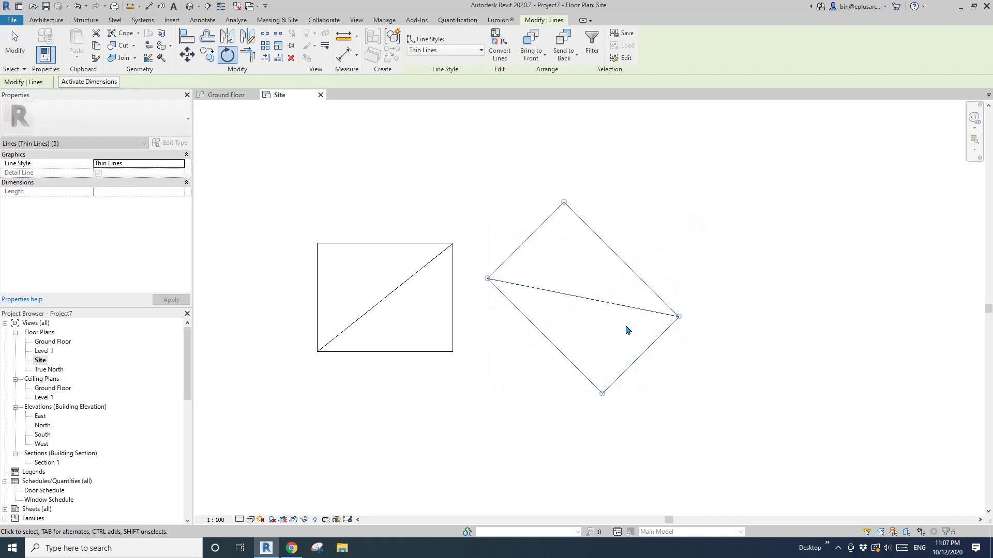
{"action": "key", "text": "Escape"}
Move the rotated rectangle onto the first one so that the midpoints of both diagonals coincide
{"action": "middle_click_drag", "start_coordinate": [554, 357], "coordinate": [591, 331]}
{"action": "left_click_drag", "start_coordinate": [718, 171], "coordinate": [549, 337]}
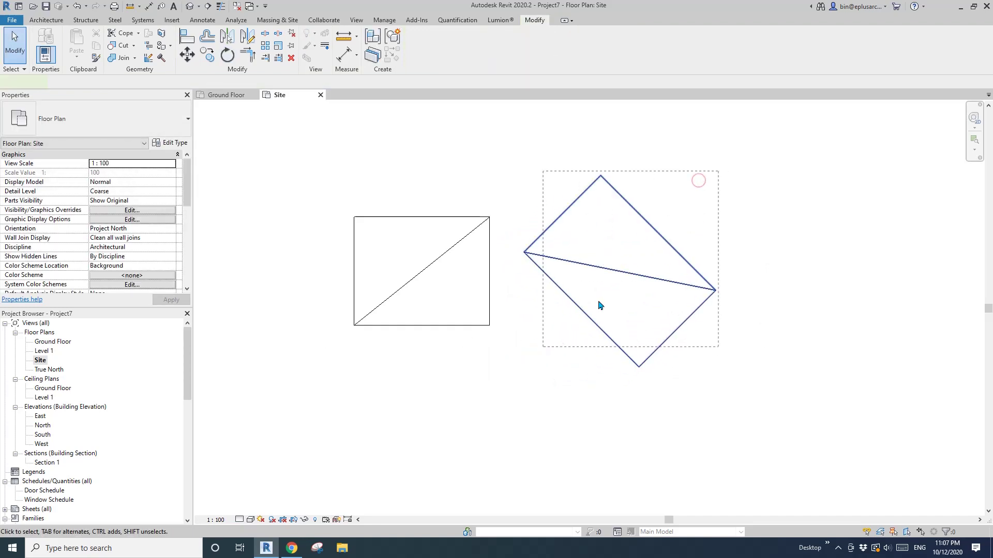
{"action": "key", "text": "m"}
{"action": "key", "text": "v"}
{"action": "left_click", "coordinate": [626, 277]}
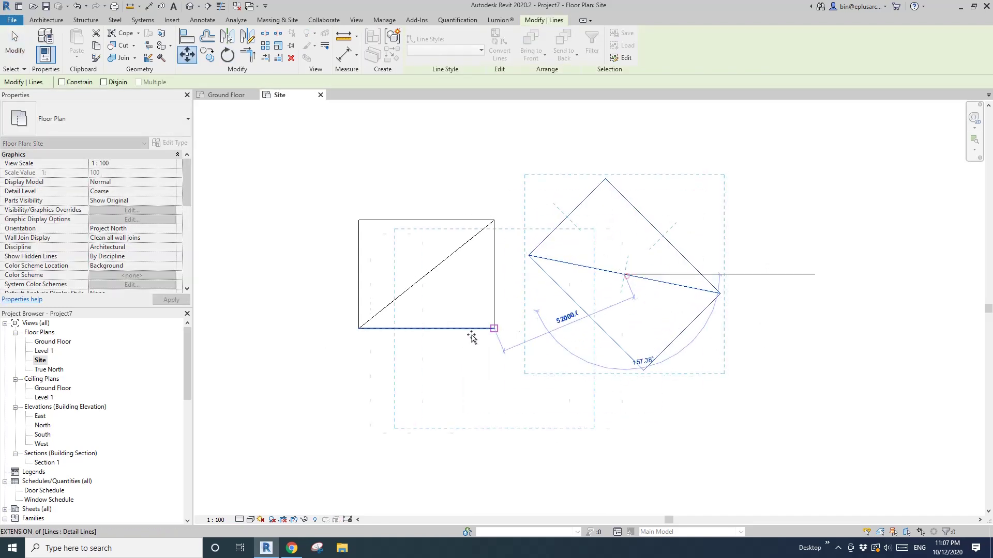
{"action": "left_click", "coordinate": [429, 273]}
Delete the diagonal lines of both overlapping rectangles
{"action": "scroll", "coordinate": [432, 295], "scroll_direction": "up", "scroll_amount": 2}
{"action": "left_click_drag", "start_coordinate": [441, 302], "coordinate": [434, 253]}
{"action": "key", "text": "Delete"}
{"action": "middle_click_drag", "start_coordinate": [446, 255], "coordinate": [498, 279]}
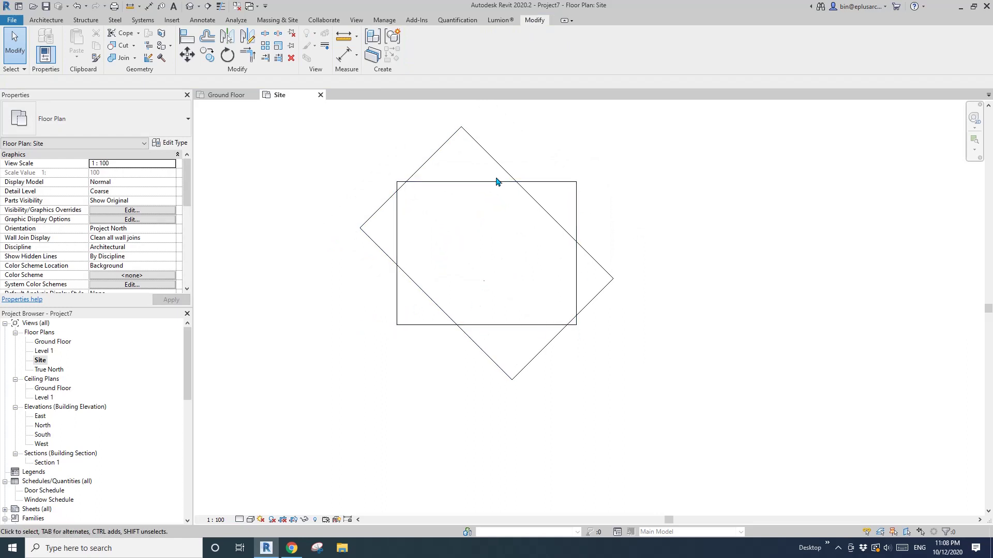
{"action": "middle_click_drag", "start_coordinate": [398, 274], "coordinate": [444, 299]}
Open the North elevation and array Level 1 upward at 4000 mm spacing with 18 items
{"action": "double_click", "coordinate": [43, 426]}
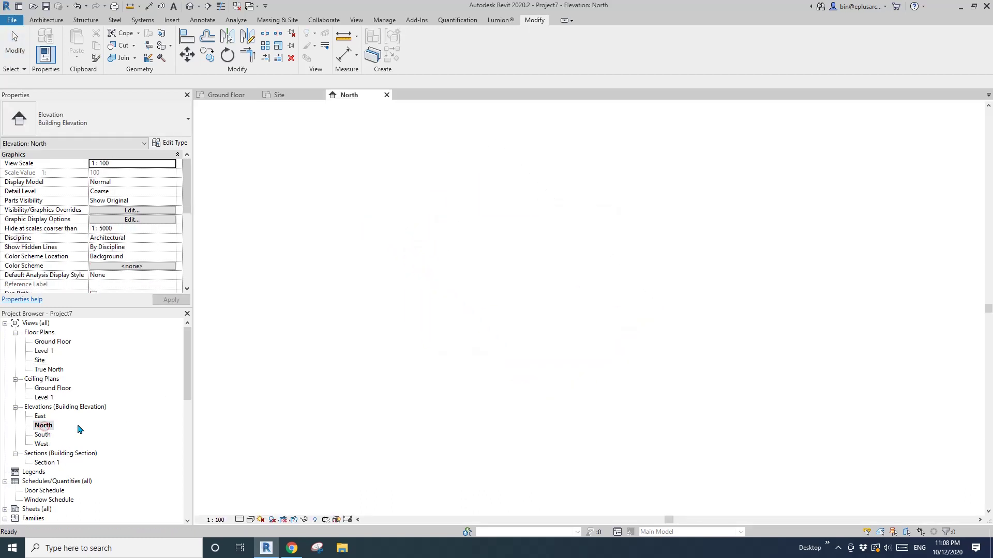
{"action": "left_click_drag", "start_coordinate": [525, 287], "coordinate": [524, 288]}
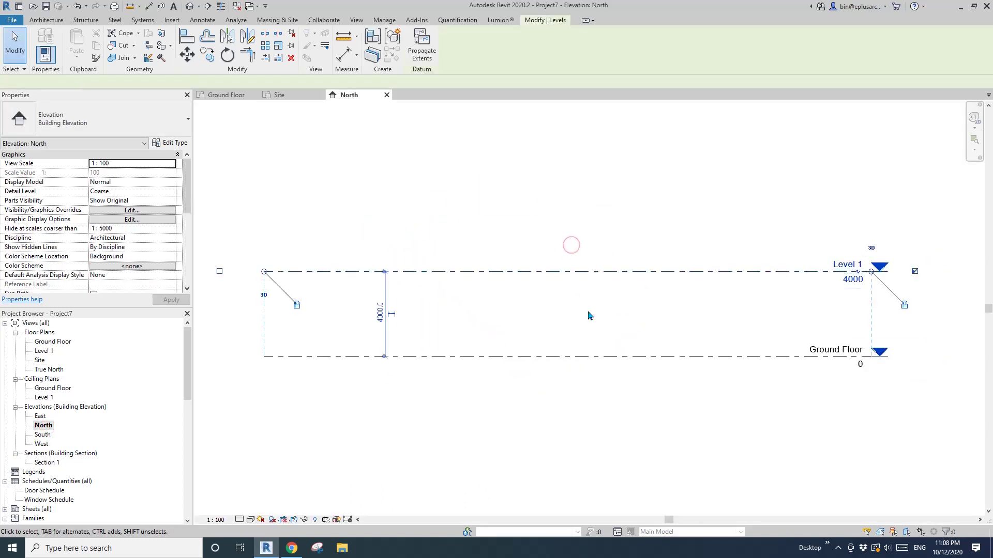
{"action": "key", "text": "a"}
{"action": "key", "text": "r"}
{"action": "left_click", "coordinate": [571, 357]}
{"action": "left_click", "coordinate": [574, 274]}
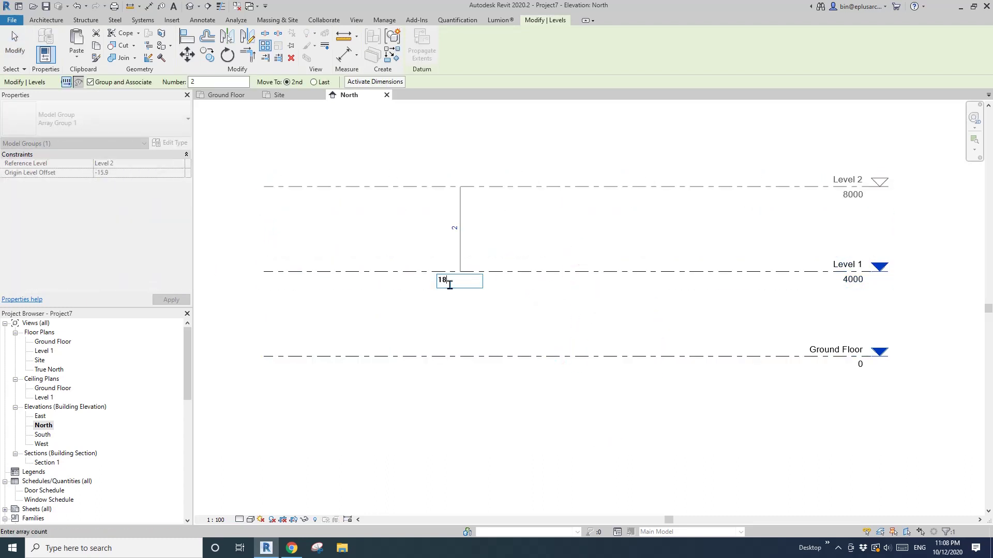
{"action": "type", "text": "18"}
{"action": "key", "text": "Return"}
{"action": "scroll", "coordinate": [549, 314], "scroll_direction": "down", "scroll_amount": 6}
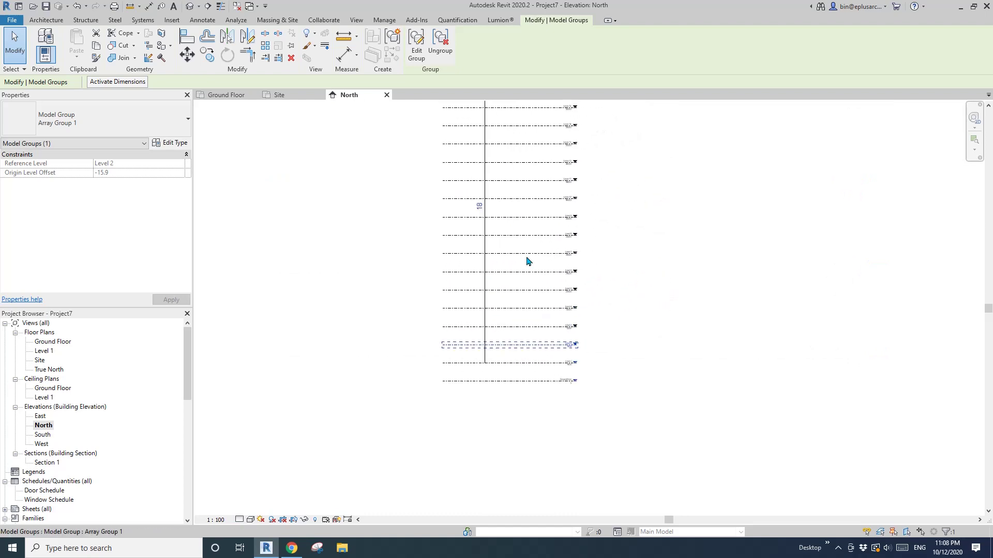
{"action": "key", "text": "Escape"}
Ungroup all the arrayed level groups in the North elevation
{"action": "left_click", "coordinate": [531, 221]}
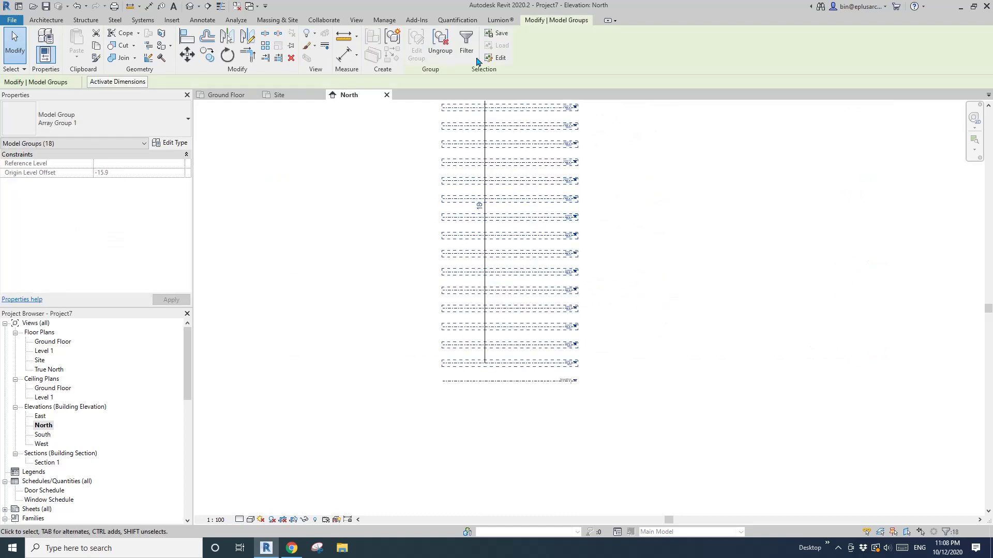
{"action": "left_click", "coordinate": [442, 41]}
{"action": "key", "text": "Escape"}
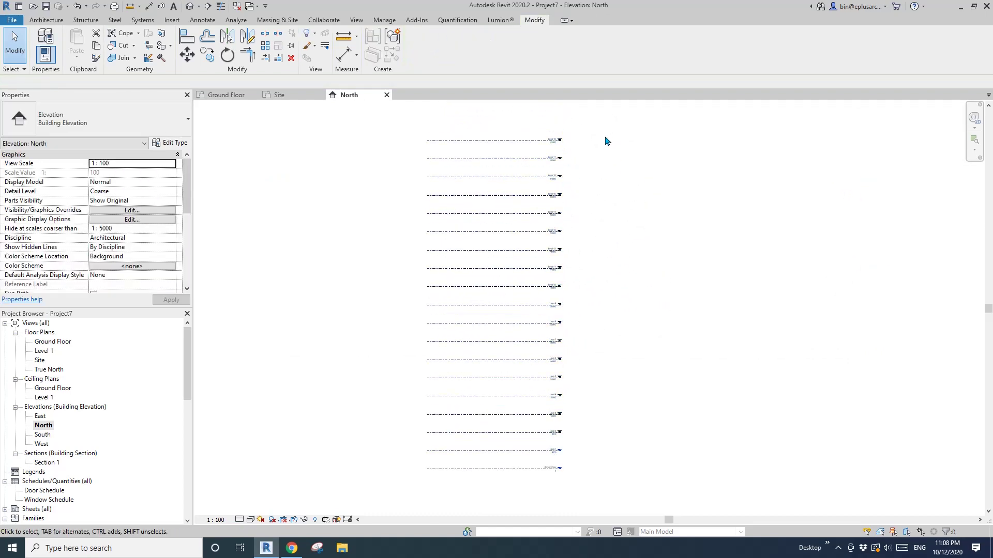
Clear the level selection and open the Site floor plan with the two overlapping rectangles
{"action": "left_click_drag", "start_coordinate": [605, 136], "coordinate": [525, 452]}
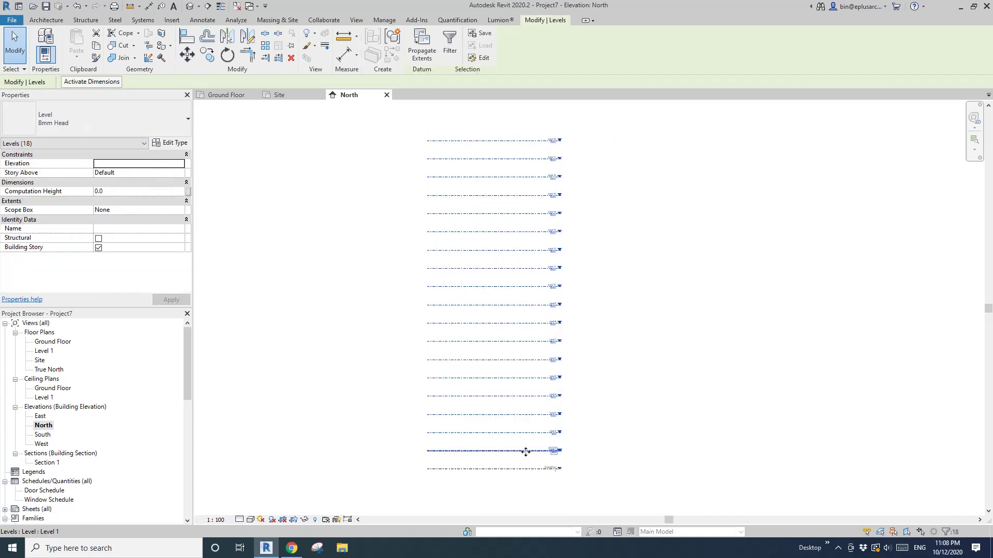
{"action": "left_click", "coordinate": [599, 441]}
{"action": "double_click", "coordinate": [40, 361]}
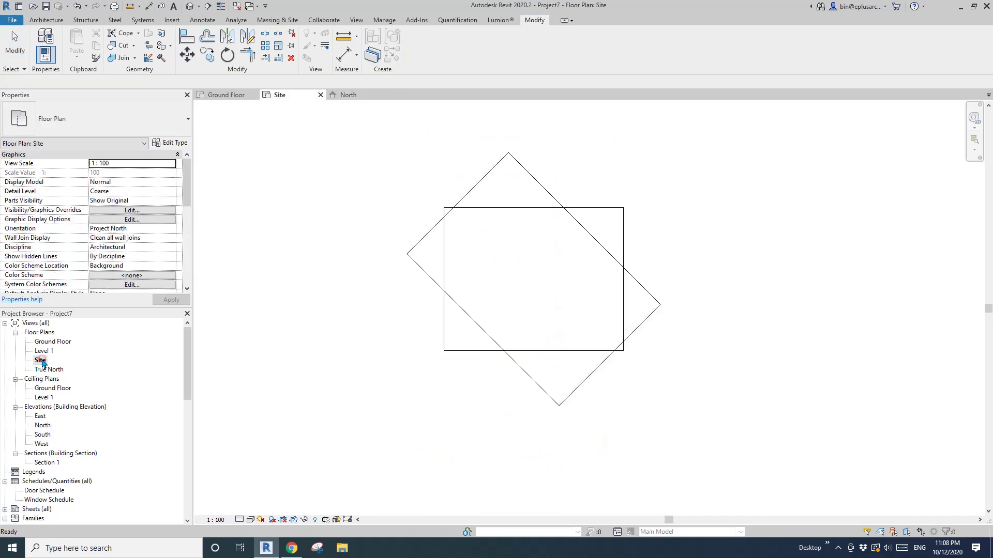
{"action": "scroll", "coordinate": [452, 284], "scroll_direction": "up", "scroll_amount": 2}
{"action": "middle_click_drag", "start_coordinate": [452, 284], "coordinate": [448, 290]}
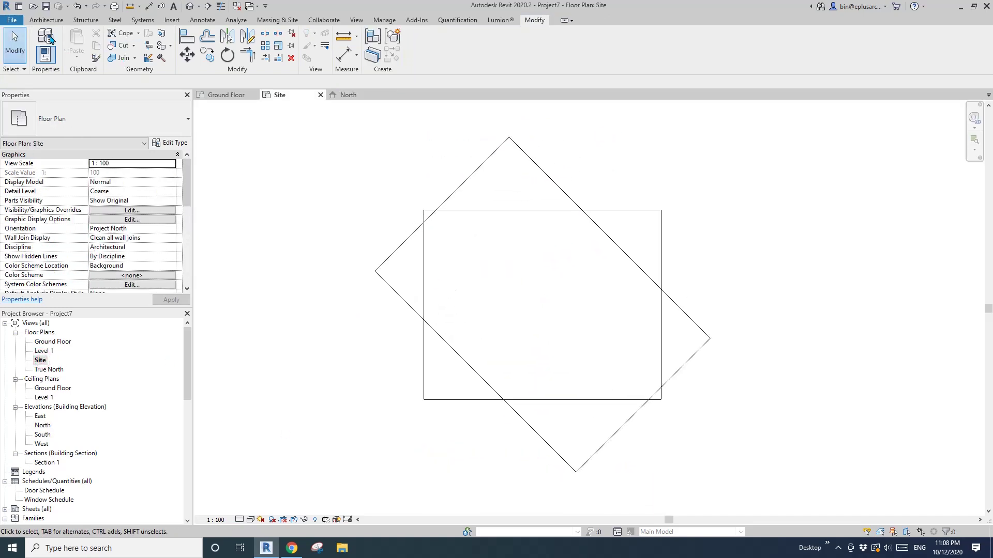
Start an in-place model of the Mass category and accept the name Mass 1
{"action": "left_click", "coordinate": [46, 20]}
{"action": "left_click", "coordinate": [122, 53]}
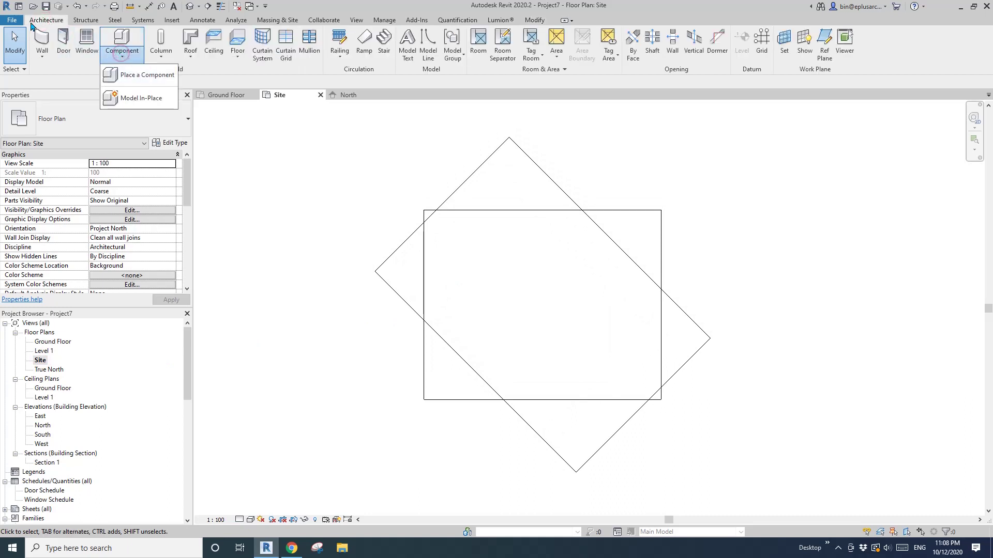
{"action": "left_click", "coordinate": [136, 97]}
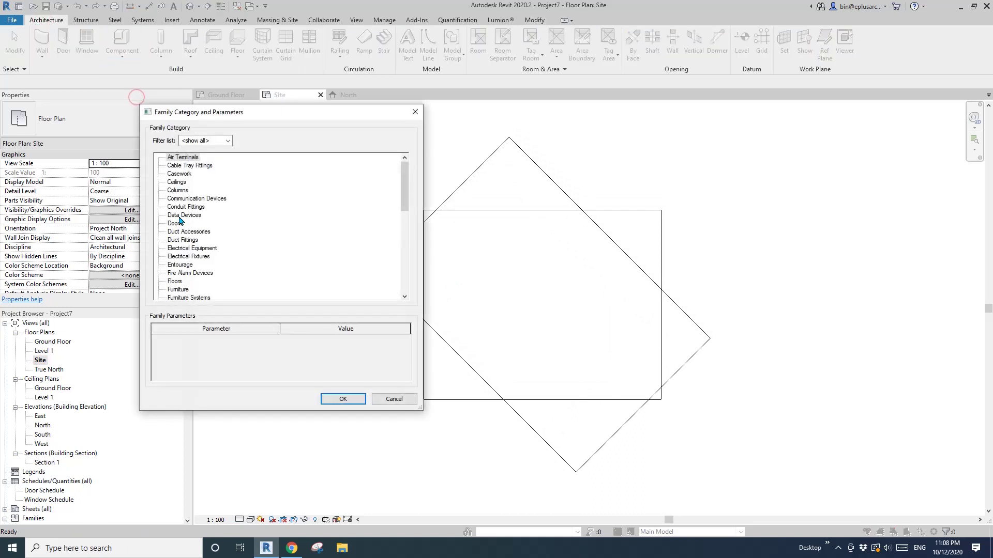
{"action": "scroll", "coordinate": [190, 223], "scroll_direction": "down", "scroll_amount": 2}
{"action": "left_click", "coordinate": [192, 280]}
{"action": "left_click", "coordinate": [351, 401]}
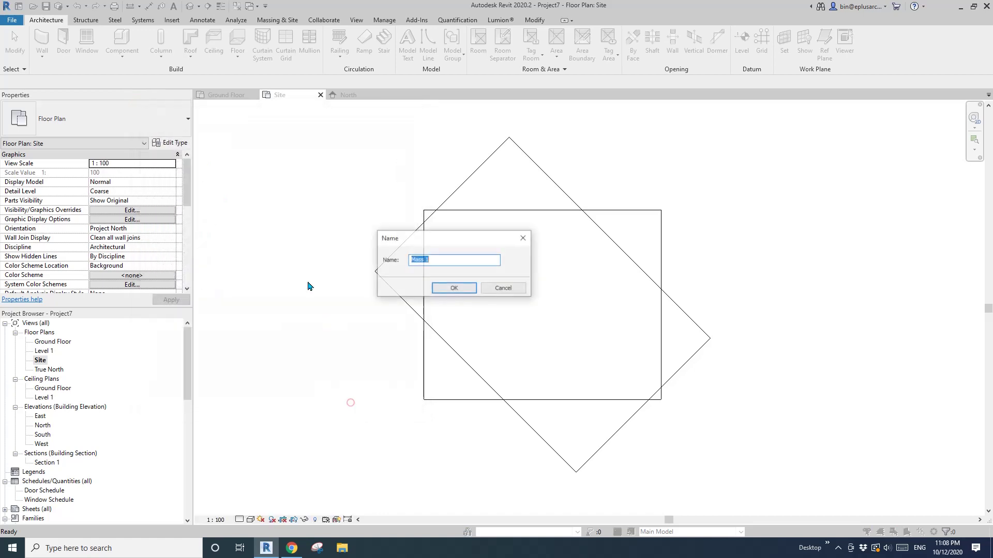
{"action": "left_click", "coordinate": [457, 291]}
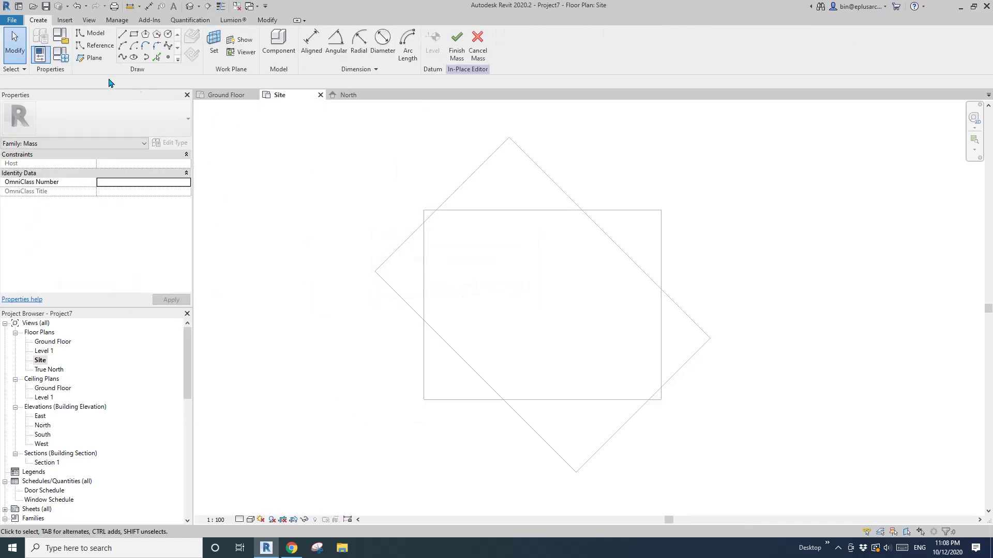
Create reference lines on the Ground Floor work plane by picking the whole unrotated rectangle in the Site plan
{"action": "left_click", "coordinate": [94, 50]}
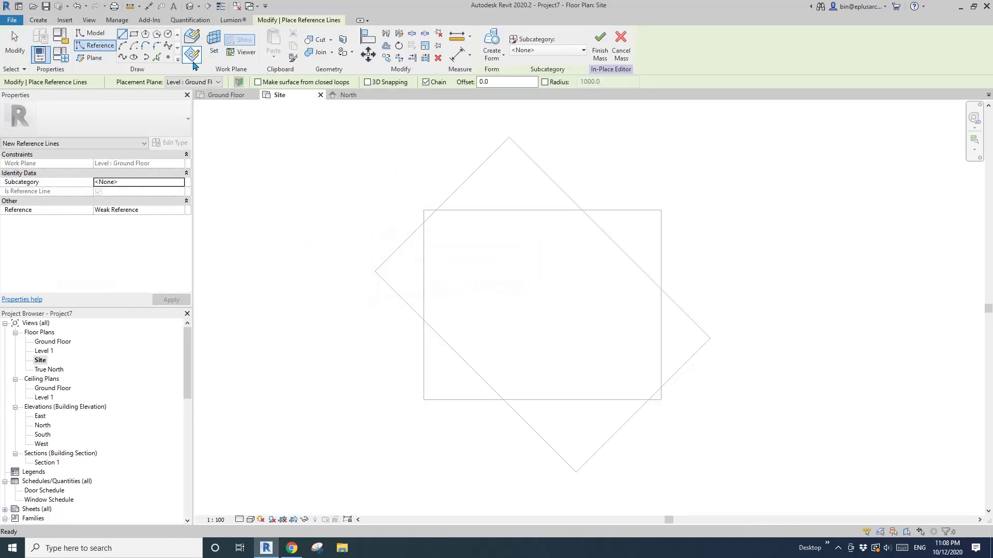
{"action": "left_click", "coordinate": [192, 56]}
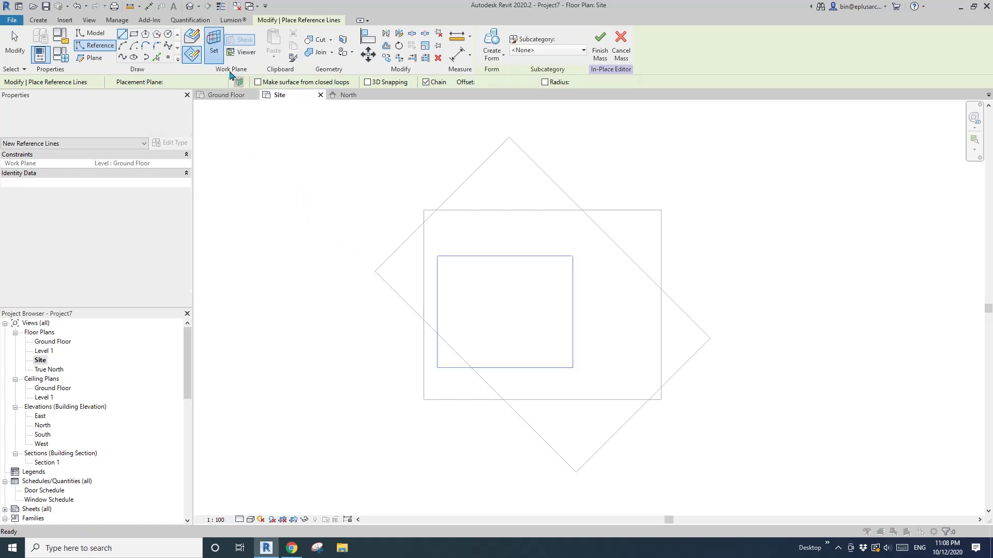
{"action": "left_click", "coordinate": [370, 287]}
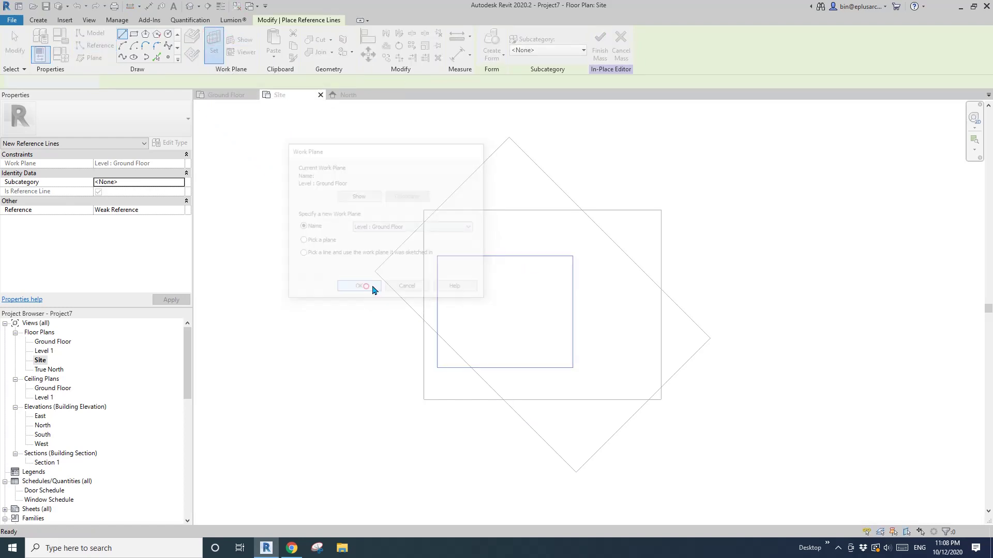
{"action": "key", "text": "Tab"}
{"action": "left_click", "coordinate": [557, 211]}
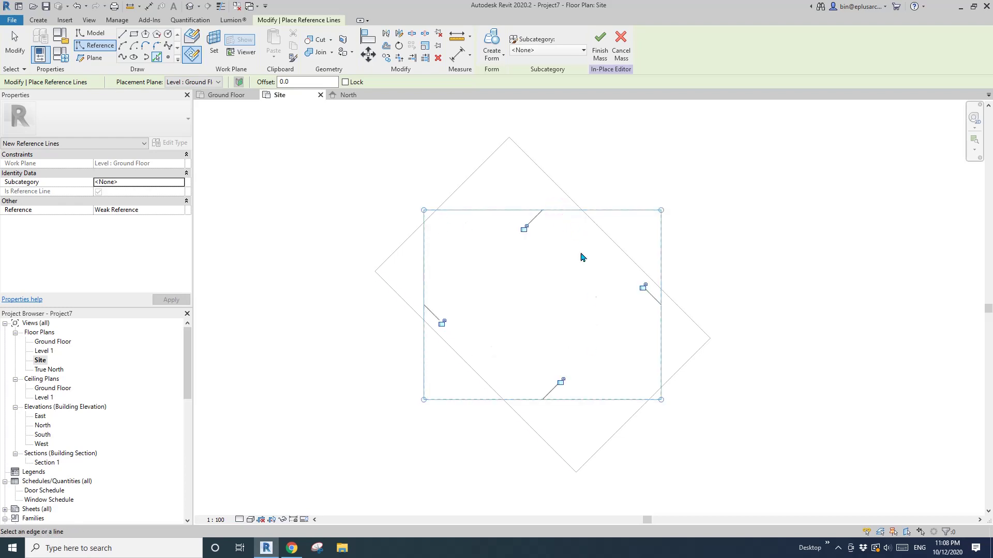
{"action": "key", "text": "Escape"}
{"action": "key", "text": "Escape"}
Close the inactive views, open the default 3D view and tile it beside the Site plan
{"action": "left_click", "coordinate": [237, 6]}
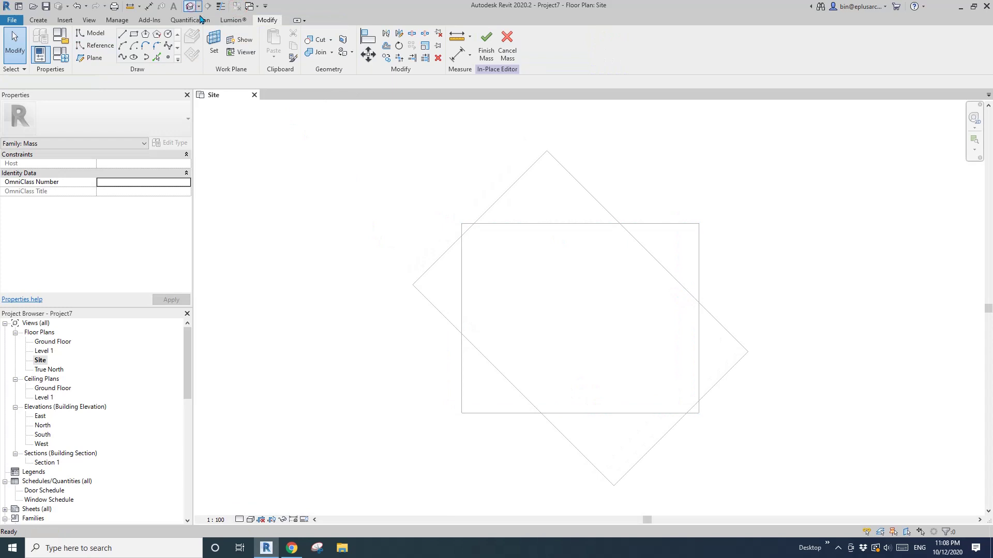
{"action": "left_click", "coordinate": [189, 7]}
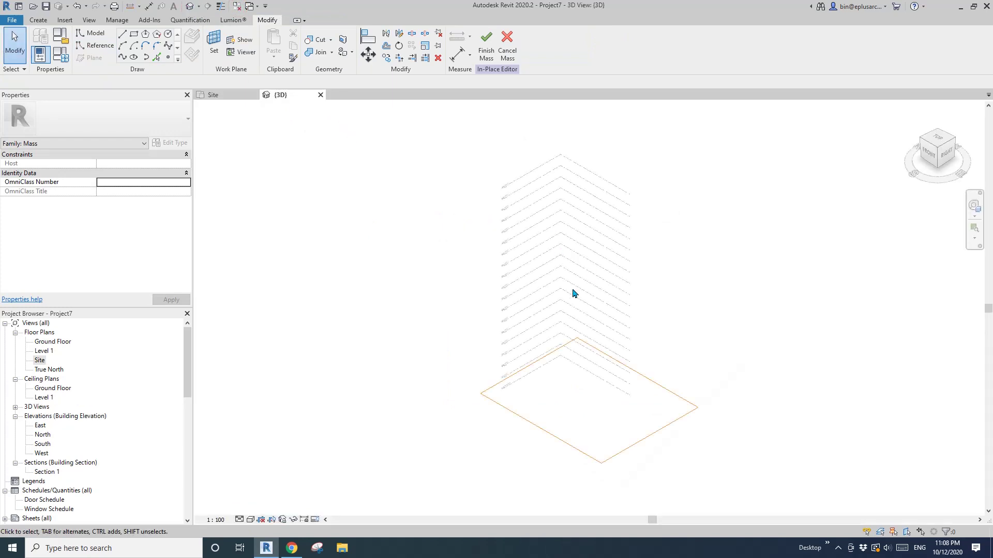
{"action": "key", "text": "t"}
{"action": "middle_click_drag", "start_coordinate": [486, 328], "coordinate": [398, 413], "text": "shift"}
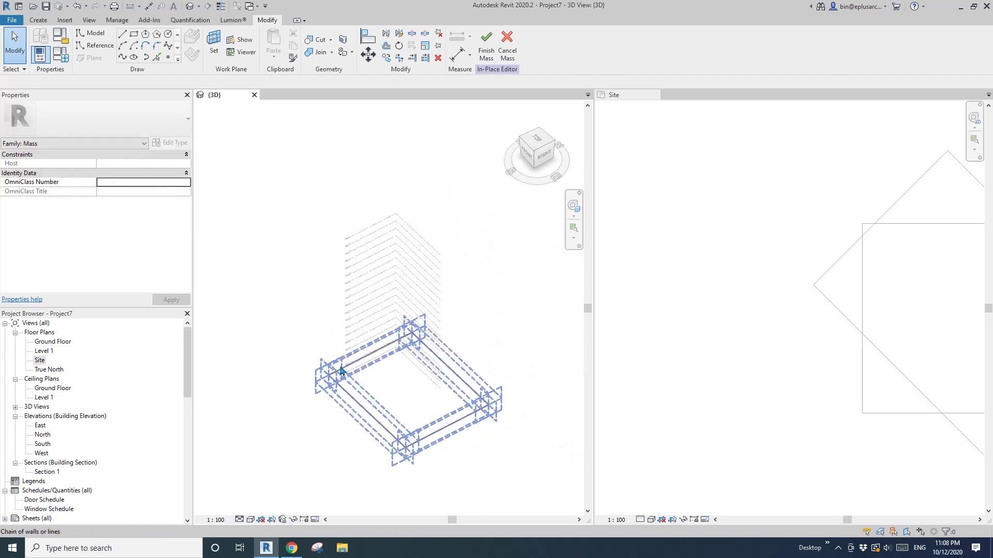
{"action": "middle_click_drag", "start_coordinate": [401, 377], "coordinate": [428, 366], "text": "shift"}
{"action": "left_click", "coordinate": [769, 321]}
{"action": "scroll", "coordinate": [760, 305], "scroll_direction": "down", "scroll_amount": 2}
{"action": "mouse_move", "coordinate": [711, 300]}
{"action": "middle_mouse_down"}
{"action": "mouse_move", "coordinate": [703, 283]}
{"action": "mouse_move", "coordinate": [724, 310]}
{"action": "middle_mouse_up"}
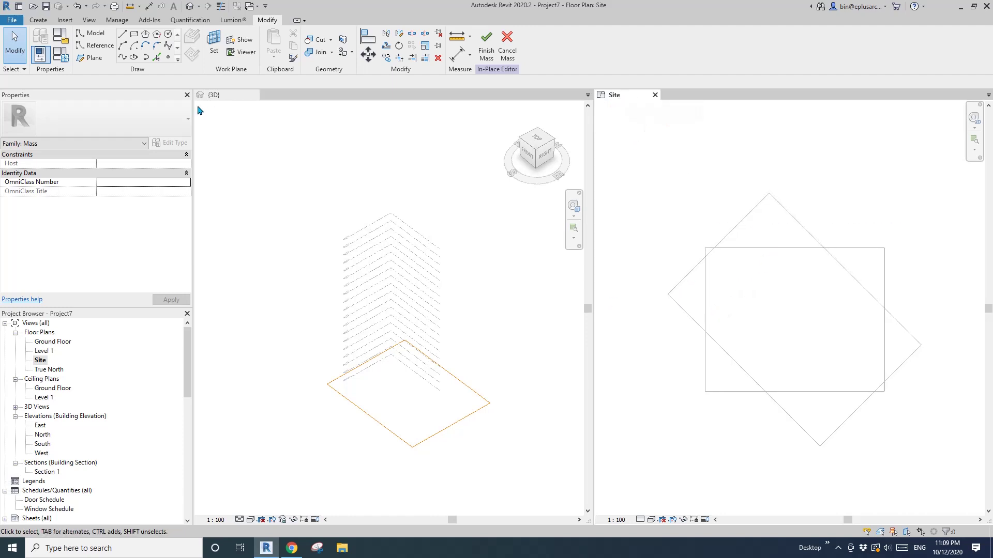
Set the work plane to Level 18 and pick the whole rotated rectangle in the Site plan as reference lines
{"action": "left_click", "coordinate": [94, 50]}
{"action": "left_click", "coordinate": [156, 57]}
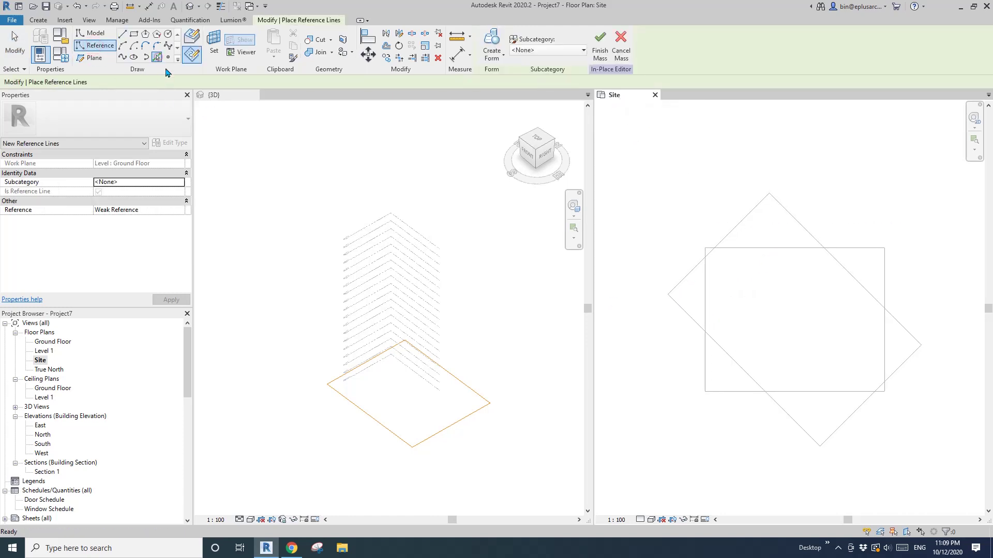
{"action": "left_click", "coordinate": [213, 44]}
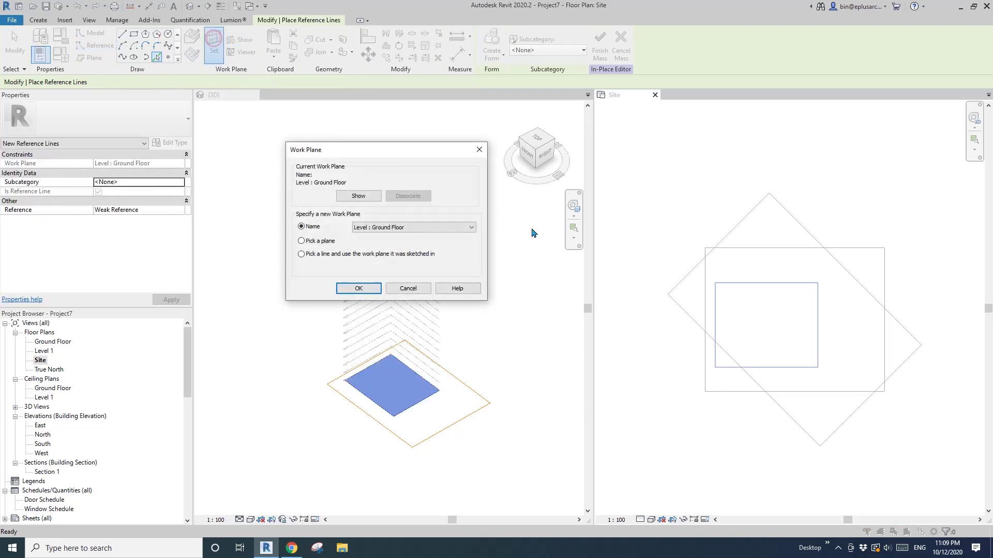
{"action": "left_click", "coordinate": [448, 231]}
{"action": "left_click", "coordinate": [397, 359]}
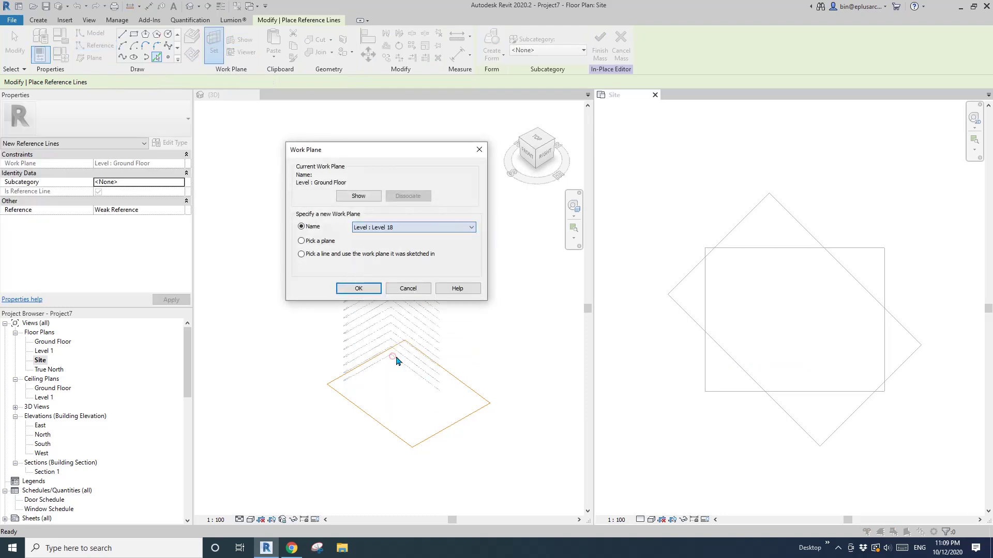
{"action": "left_click", "coordinate": [360, 290]}
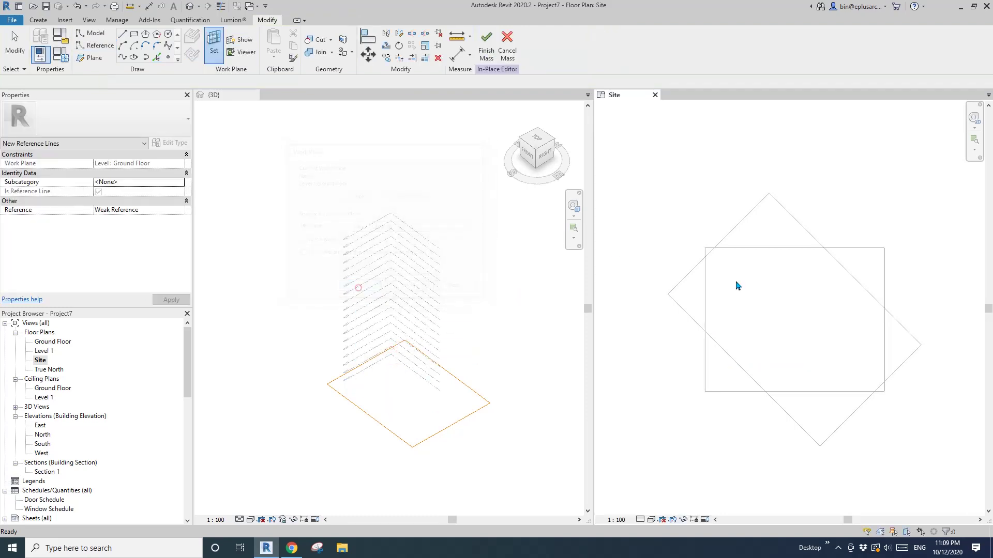
{"action": "key", "text": "Tab"}
{"action": "left_click", "coordinate": [795, 223]}
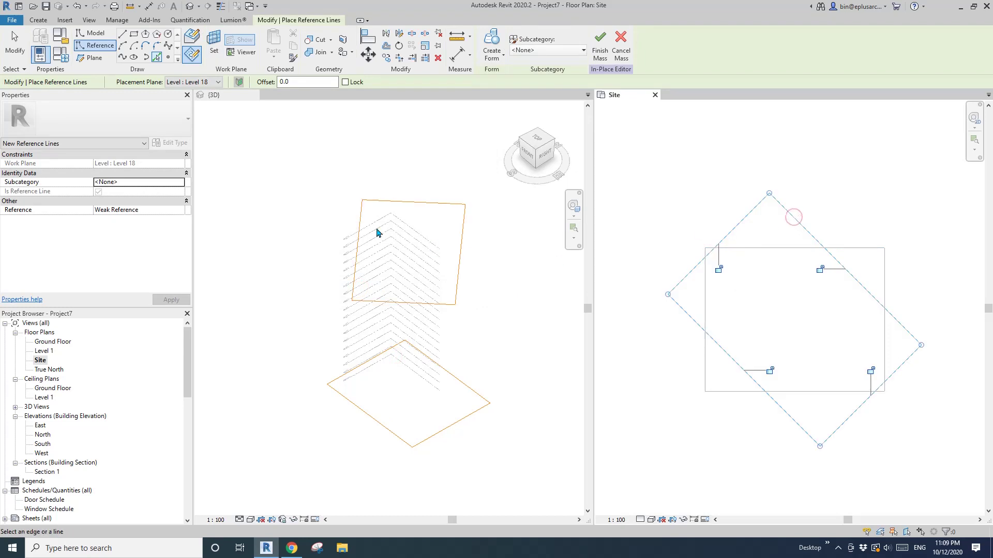
Try creating a form between the Ground Floor and Level 18 rectangles, inspect it in 3D, and undo it
{"action": "middle_click_drag", "start_coordinate": [452, 339], "coordinate": [480, 350], "text": "shift"}
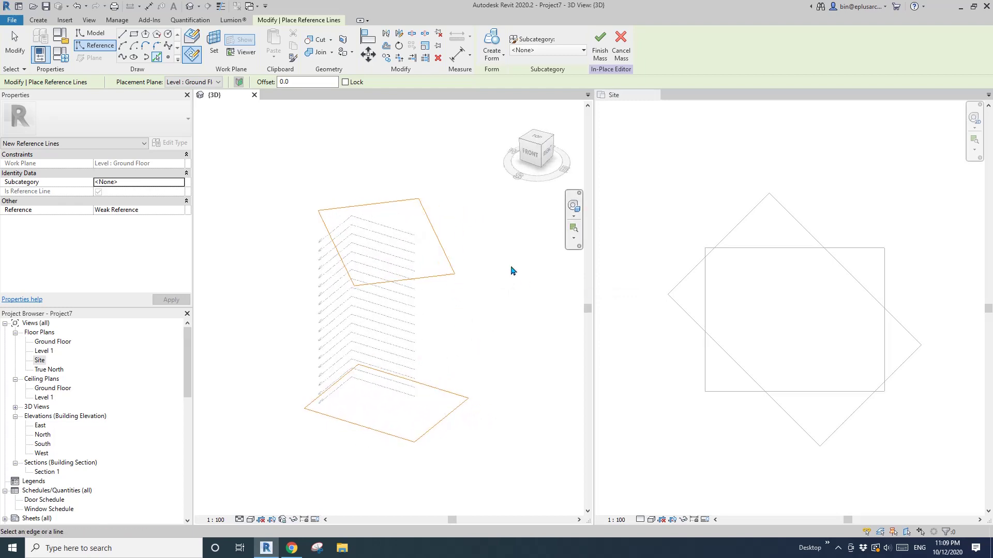
{"action": "key", "text": "Escape"}
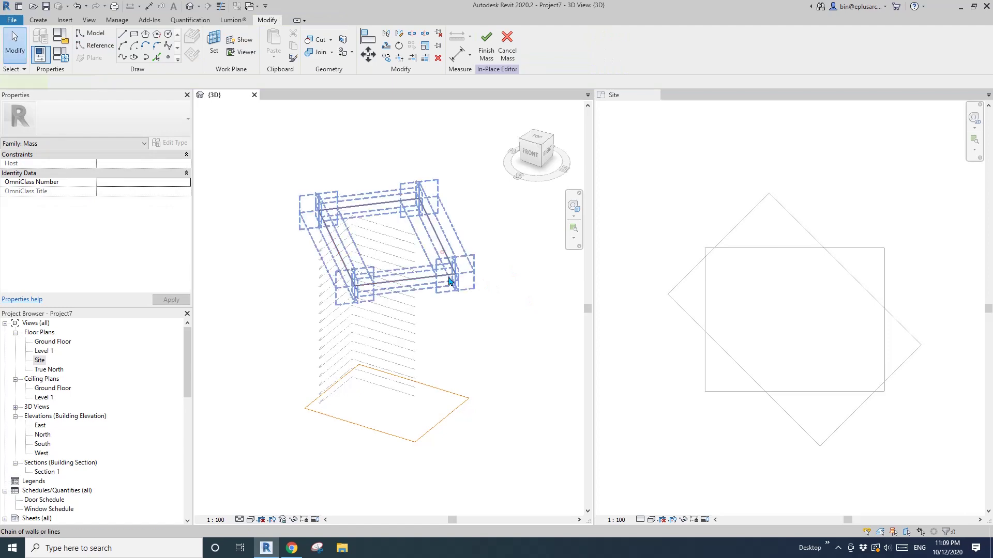
{"action": "left_click", "coordinate": [442, 252]}
{"action": "left_click", "coordinate": [458, 400]}
{"action": "left_click", "coordinate": [494, 44]}
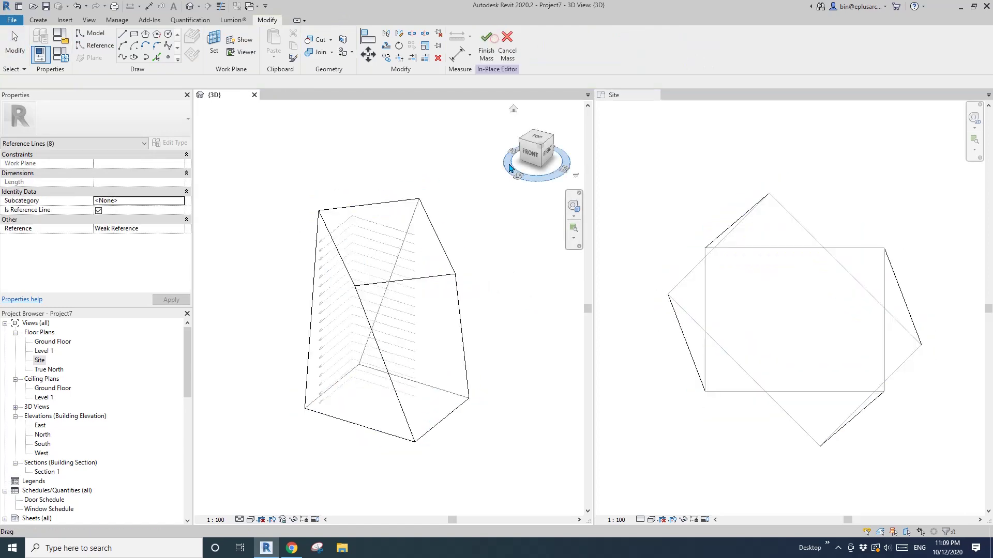
{"action": "scroll", "coordinate": [447, 276], "scroll_direction": "down", "scroll_amount": 1}
{"action": "middle_click_drag", "start_coordinate": [496, 277], "coordinate": [516, 264], "text": "shift"}
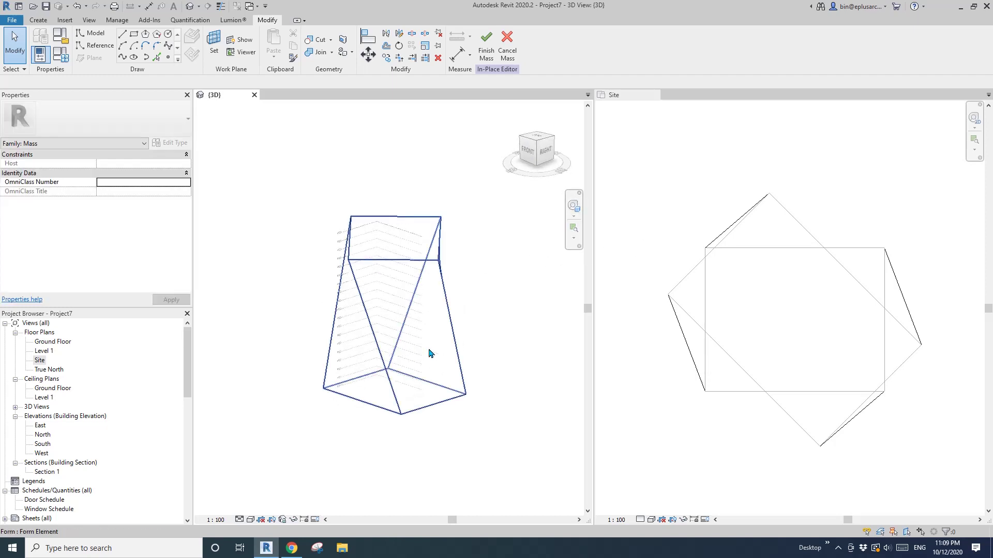
{"action": "middle_click_drag", "start_coordinate": [429, 354], "coordinate": [448, 320], "text": "shift"}
{"action": "key", "text": "ctrl+z"}
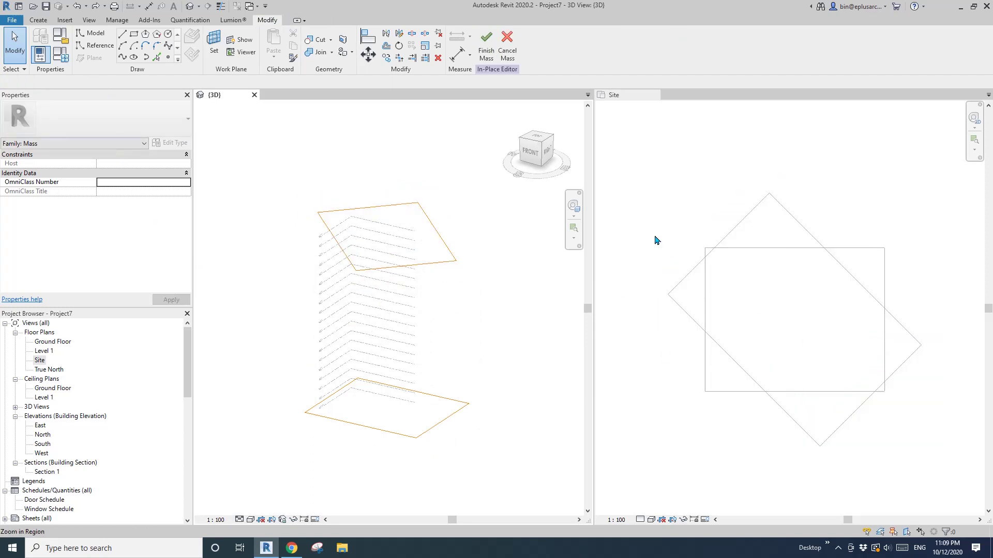
Set the work plane to Level 16 and pick the whole rotated rectangle in the Site plan as reference lines
{"action": "left_click", "coordinate": [732, 181]}
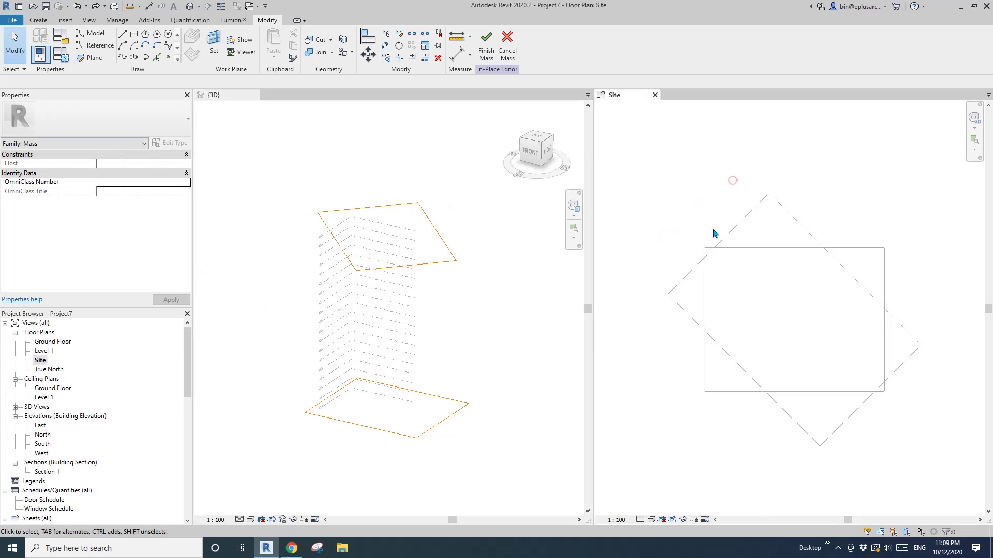
{"action": "left_click", "coordinate": [95, 45]}
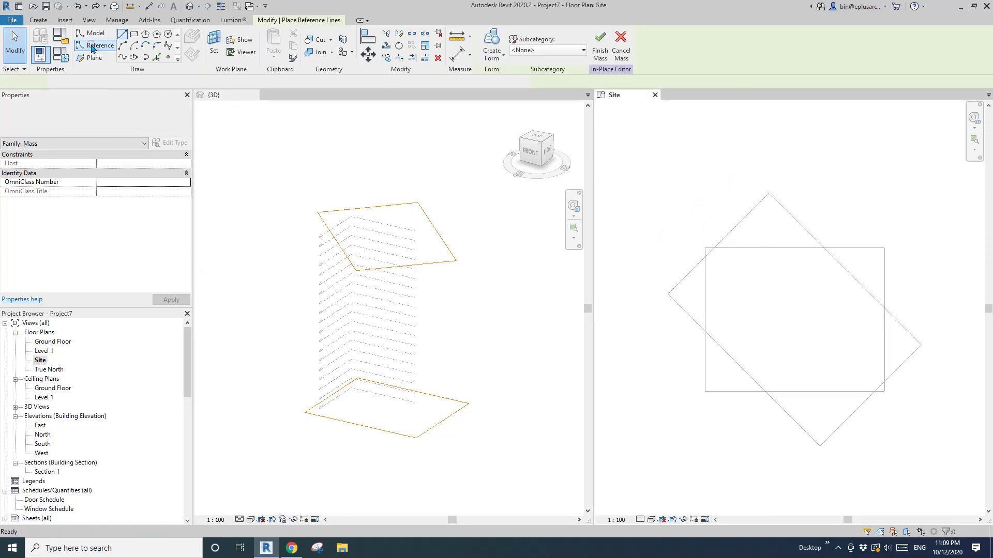
{"action": "left_click", "coordinate": [157, 57]}
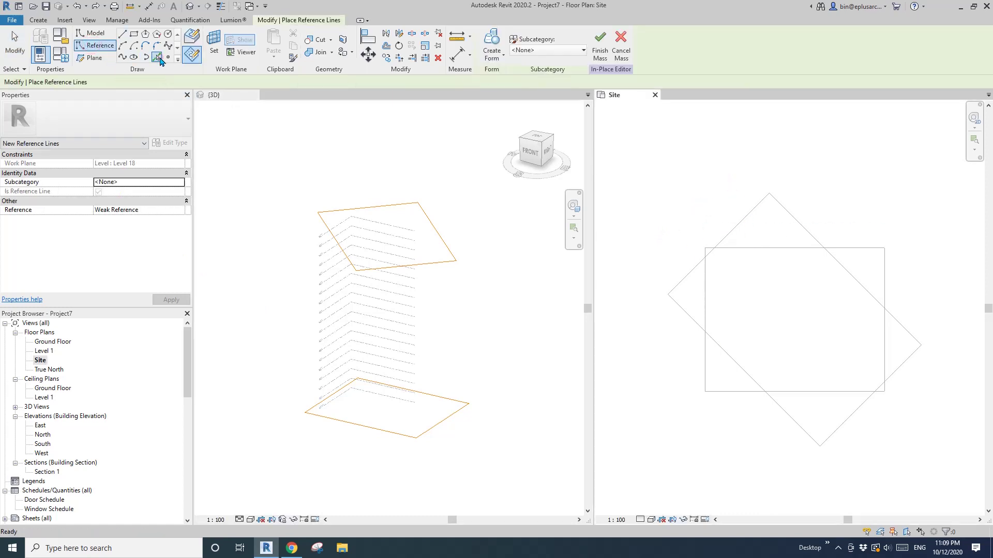
{"action": "left_click", "coordinate": [214, 44]}
{"action": "left_click", "coordinate": [416, 227]}
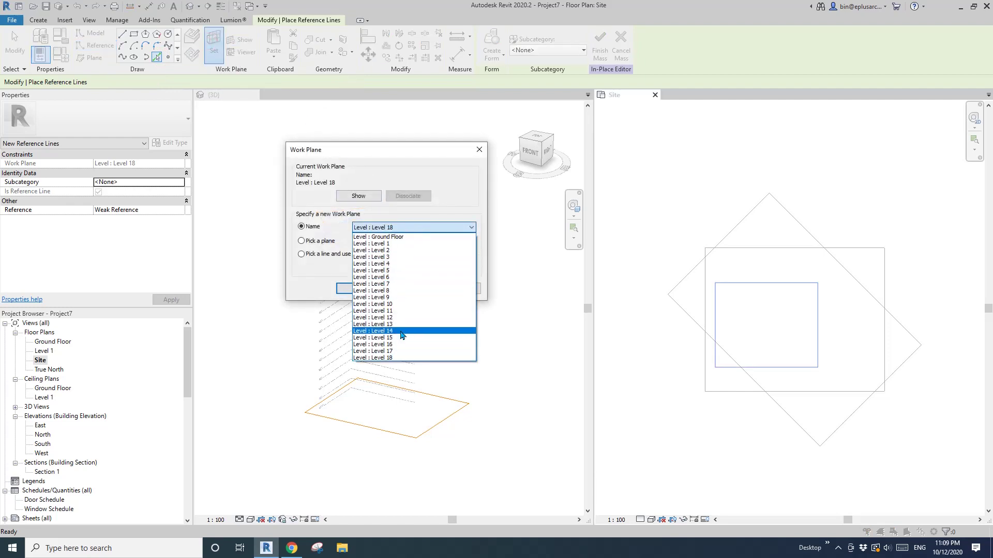
{"action": "left_click", "coordinate": [402, 344]}
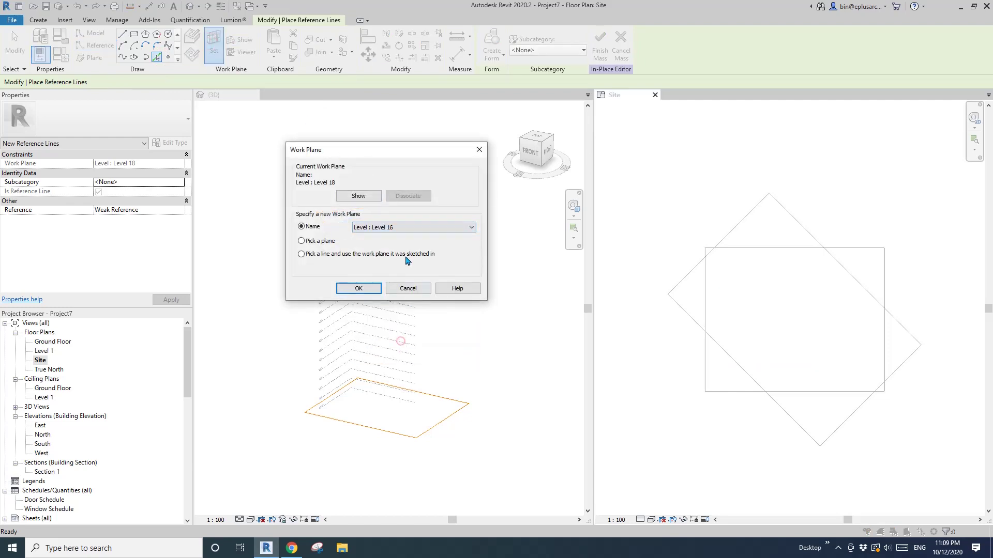
{"action": "left_click", "coordinate": [358, 289]}
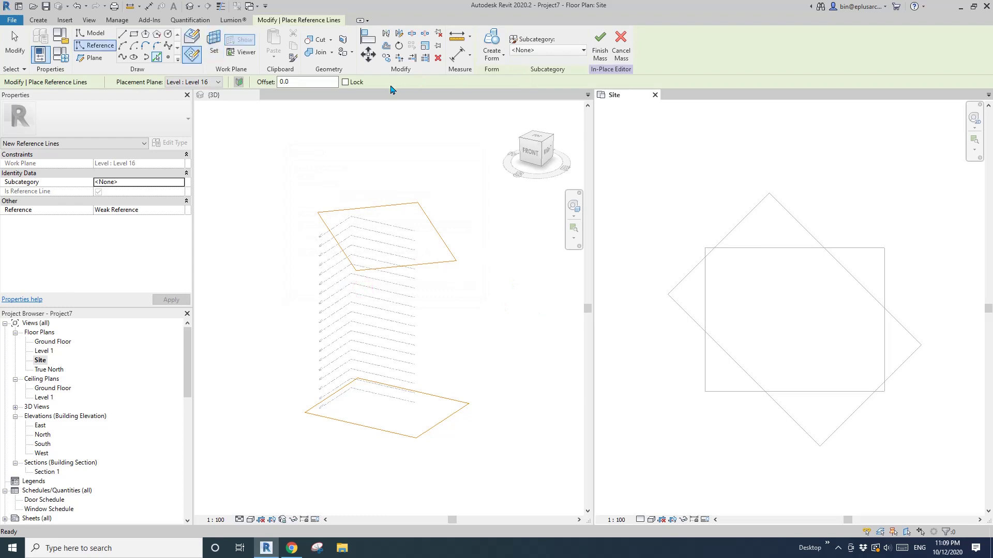
{"action": "key", "text": "Tab"}
{"action": "left_click", "coordinate": [794, 220]}
{"action": "middle_click_drag", "start_coordinate": [398, 291], "coordinate": [465, 310], "text": "shift"}
{"action": "key", "text": "Escape"}
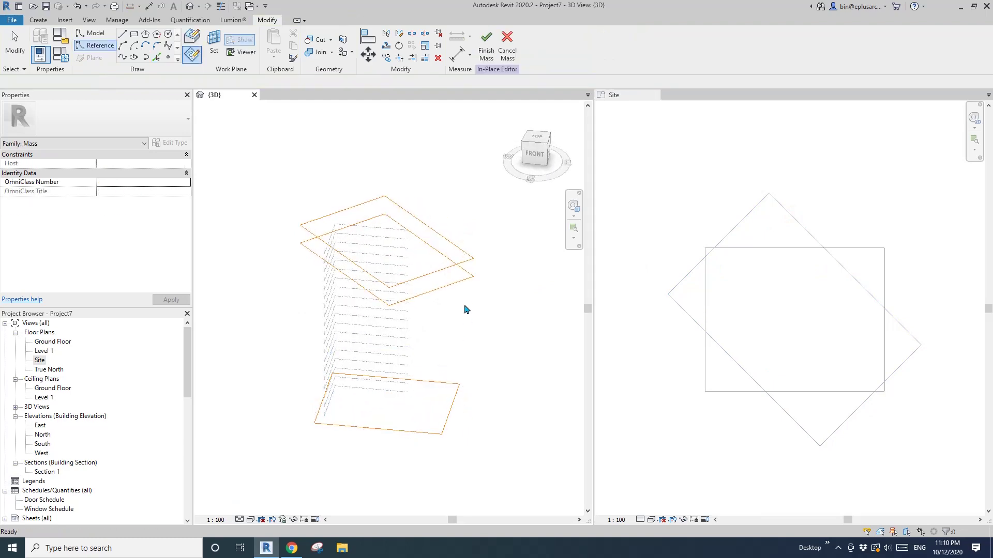
Create a form from the Level 18, Level 16 and Ground Floor reference rectangles and inspect it in 3D
{"action": "key", "text": "Tab"}
{"action": "left_click", "coordinate": [459, 265]}
{"action": "key", "text": "Tab"}
{"action": "left_click", "coordinate": [449, 287], "text": "ctrl"}
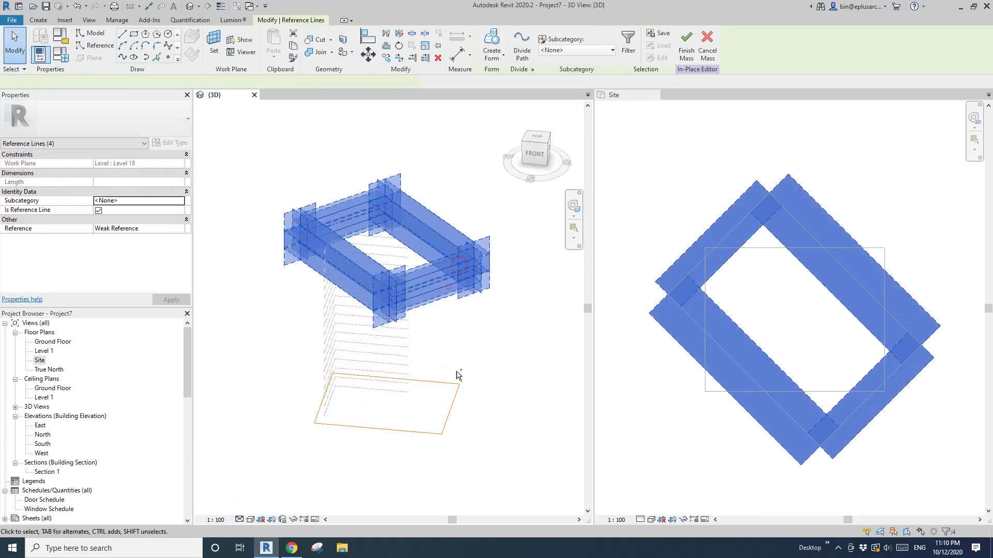
{"action": "key", "text": "Tab"}
{"action": "left_click", "coordinate": [456, 393], "text": "ctrl"}
{"action": "left_click", "coordinate": [491, 44]}
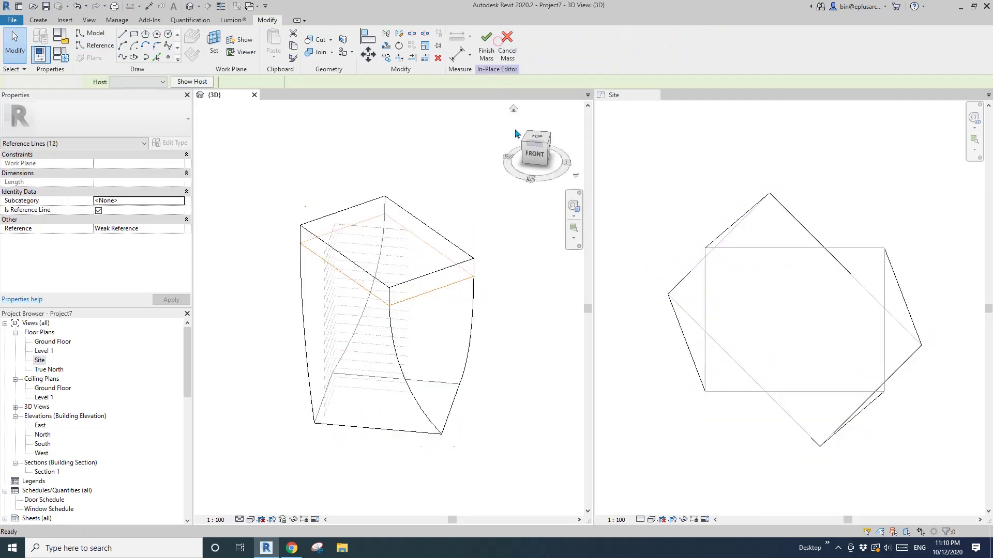
{"action": "left_click_drag", "start_coordinate": [529, 180], "coordinate": [486, 207]}
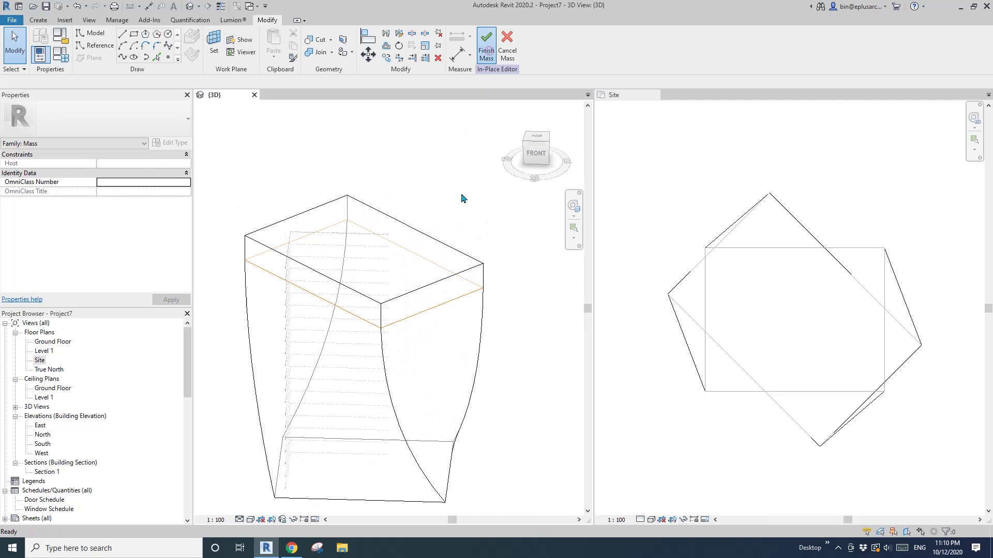
Finish the in-place mass and combine the tiled 3D and Site views into a single tabbed window showing the 3D view
{"action": "scroll", "coordinate": [467, 225], "scroll_direction": "down", "scroll_amount": 2}
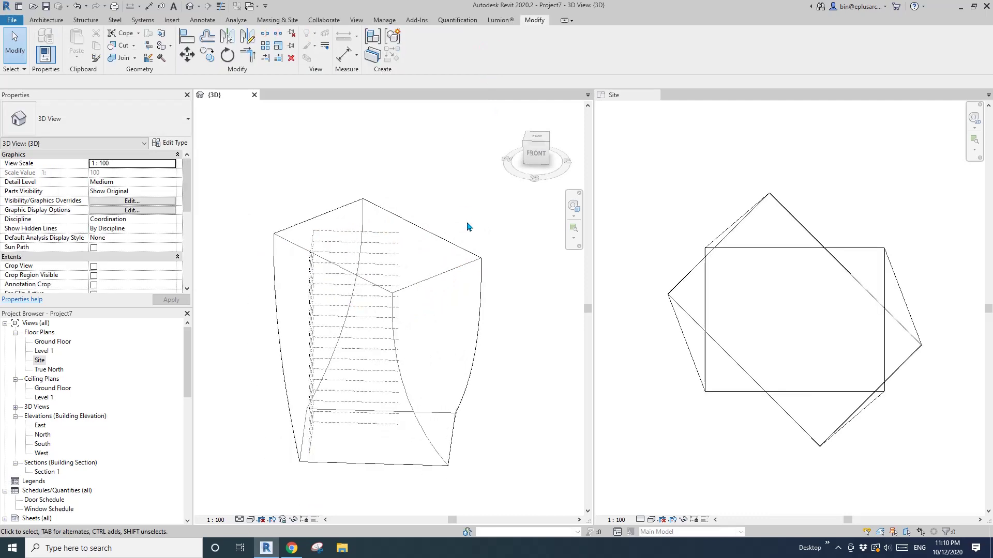
{"action": "left_click", "coordinate": [463, 265]}
{"action": "middle_click_drag", "start_coordinate": [454, 219], "coordinate": [482, 198]}
{"action": "key", "text": "Escape"}
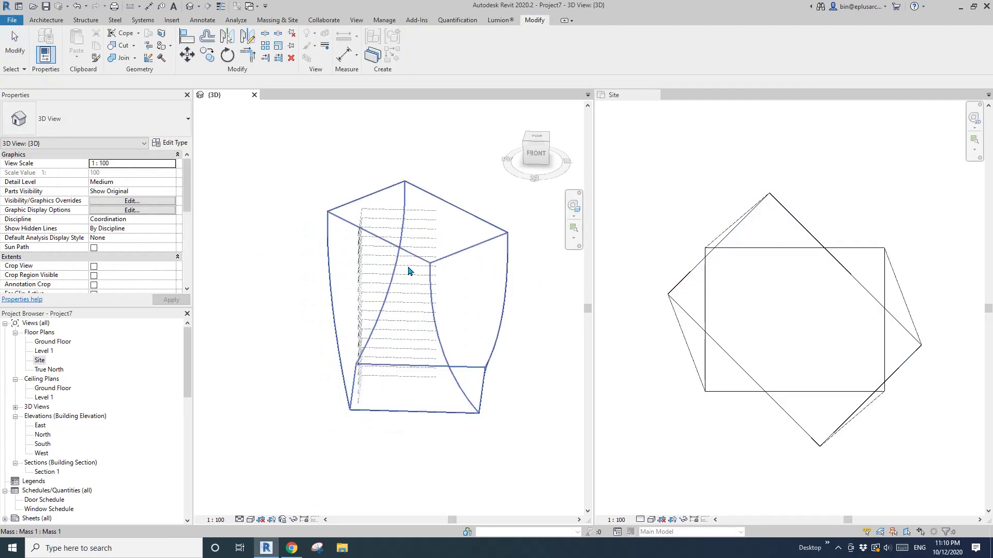
{"action": "middle_click_drag", "start_coordinate": [408, 257], "coordinate": [384, 276]}
{"action": "key", "text": "t"}
{"action": "key", "text": "w"}
{"action": "middle_click_drag", "start_coordinate": [684, 260], "coordinate": [866, 236]}
{"action": "scroll", "coordinate": [569, 240], "scroll_direction": "up", "scroll_amount": 2}
Generate mass floors for the tower mass at all levels up to Level 18
{"action": "left_click", "coordinate": [641, 253]}
{"action": "scroll", "coordinate": [641, 252], "scroll_direction": "down", "scroll_amount": 3}
{"action": "middle_click_drag", "start_coordinate": [642, 253], "coordinate": [648, 289], "text": "shift"}
{"action": "scroll", "coordinate": [678, 298], "scroll_direction": "up", "scroll_amount": 1}
{"action": "scroll", "coordinate": [665, 286], "scroll_direction": "up", "scroll_amount": 2}
{"action": "left_click", "coordinate": [469, 52]}
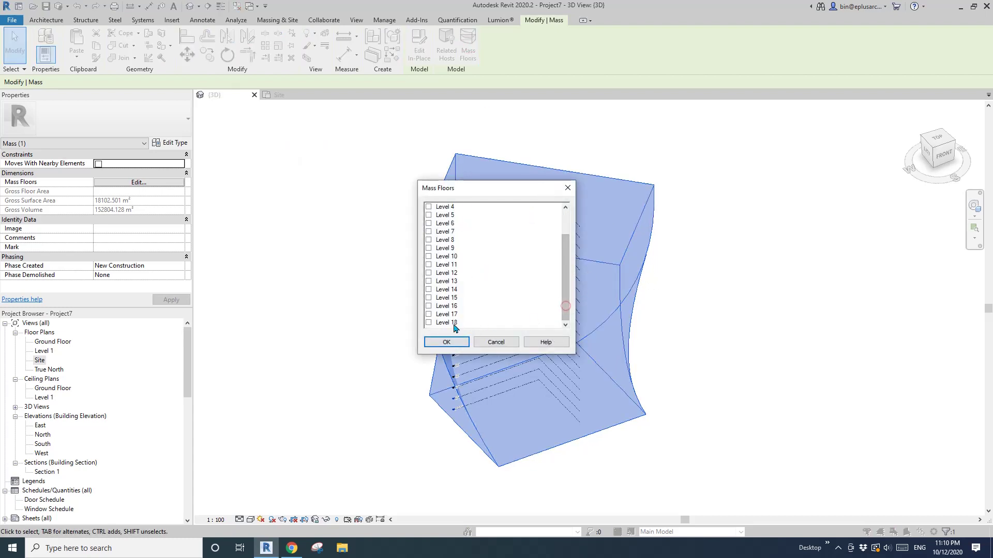
{"action": "left_click", "coordinate": [446, 322], "text": "shift"}
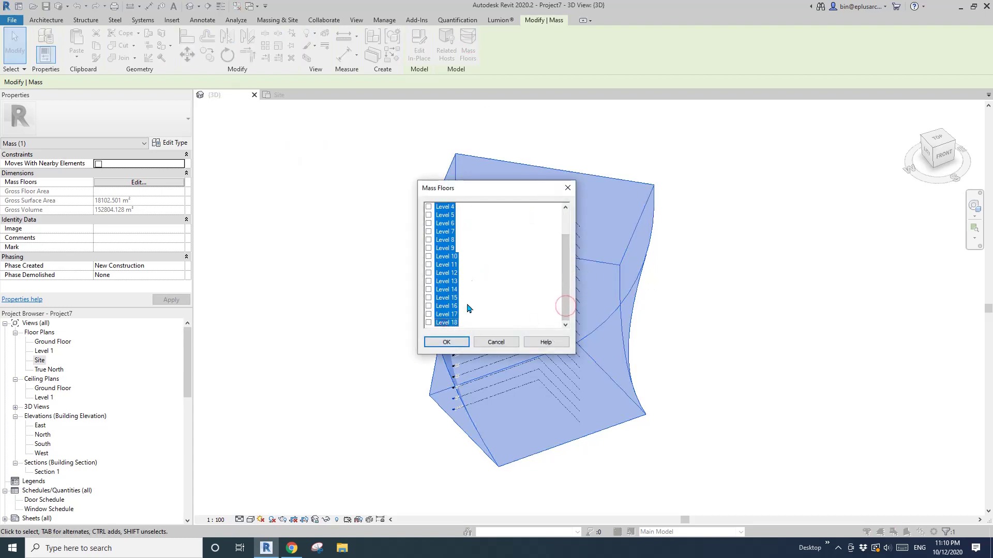
{"action": "left_click", "coordinate": [445, 343]}
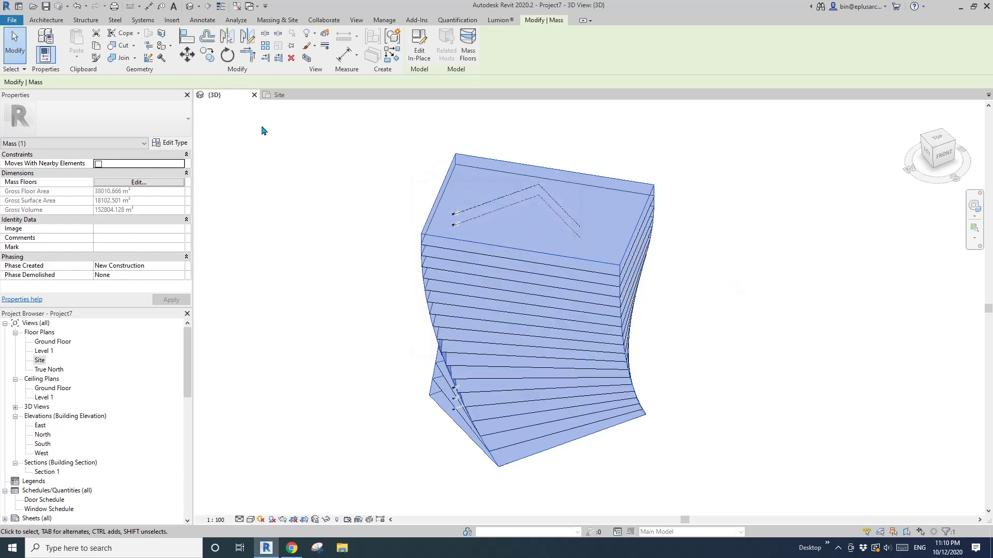
Create Generic 150mm floors by face on all of the tower's mass floors
{"action": "left_click", "coordinate": [48, 20]}
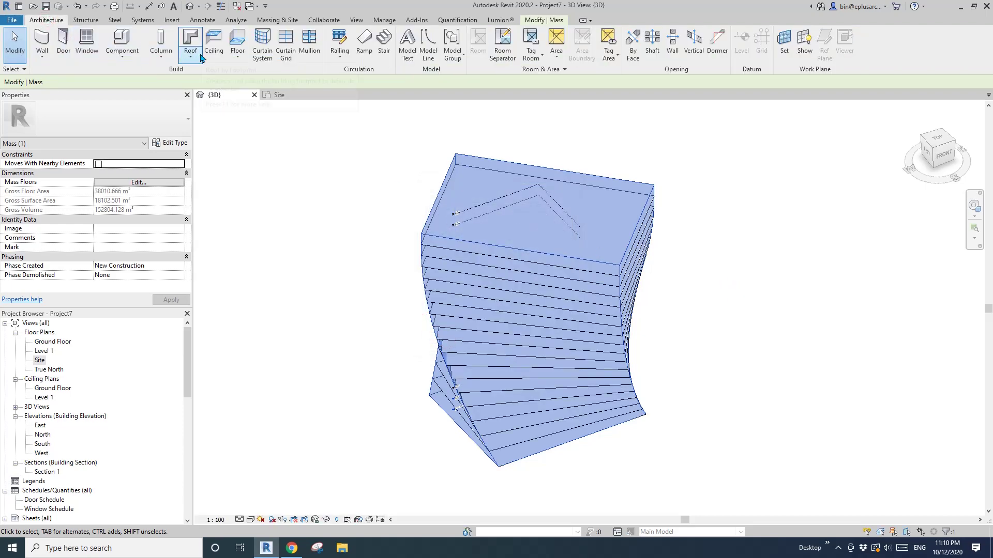
{"action": "left_click", "coordinate": [237, 56]}
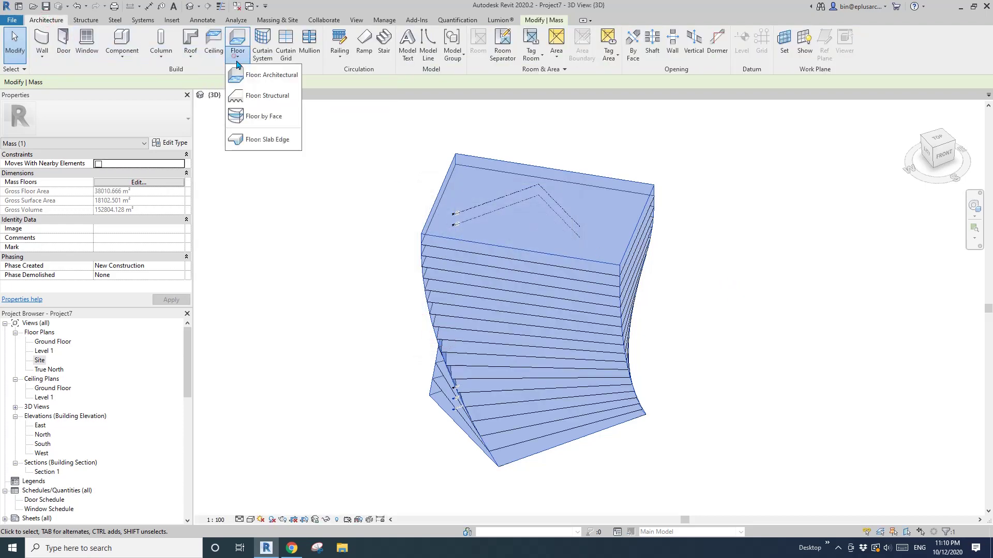
{"action": "left_click", "coordinate": [260, 127]}
{"action": "left_click_drag", "start_coordinate": [681, 166], "coordinate": [565, 458]}
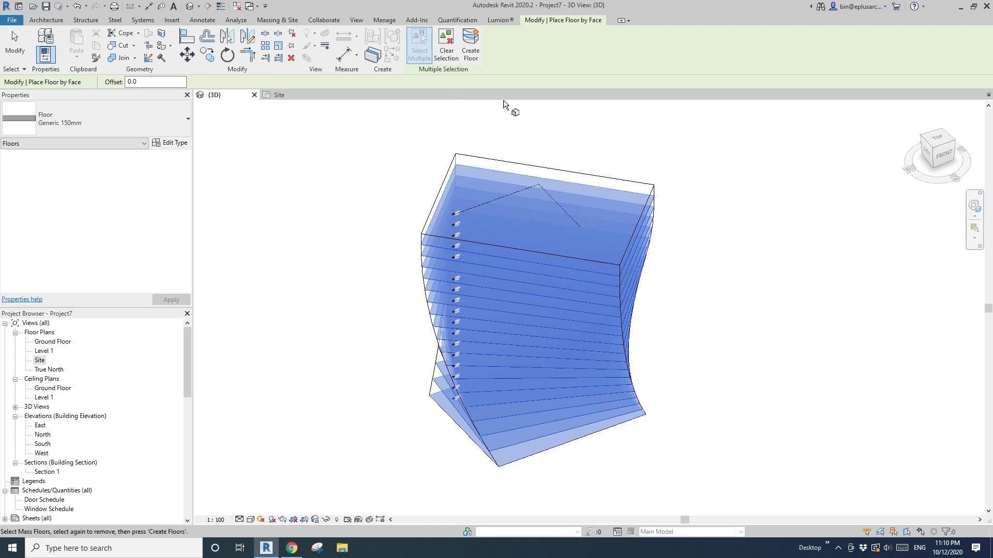
{"action": "left_click", "coordinate": [477, 56]}
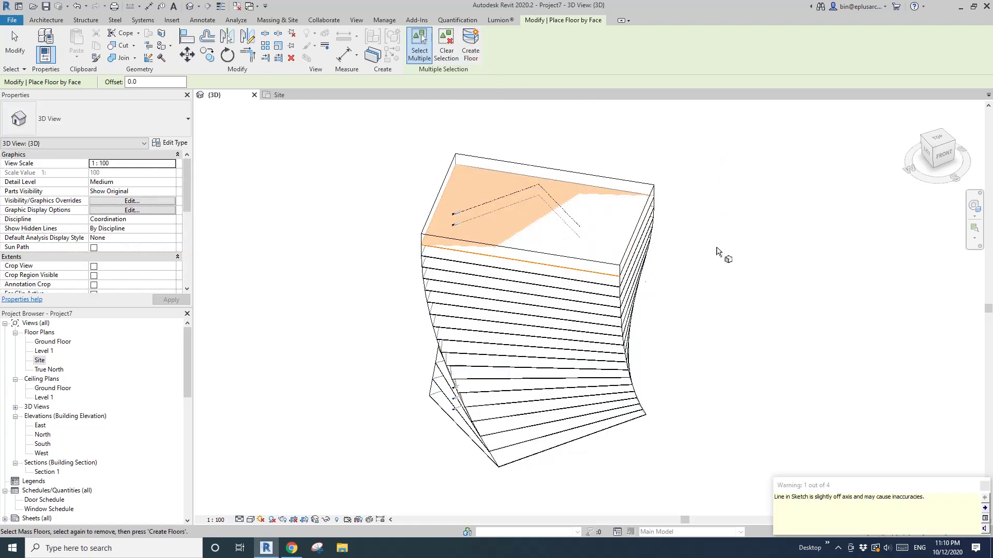
{"action": "key", "text": "Escape"}
Select all instances of the tower's floors and change their type to Generic 300mm
{"action": "middle_click_drag", "start_coordinate": [693, 272], "coordinate": [620, 221], "text": "shift"}
{"action": "left_click", "coordinate": [620, 221]}
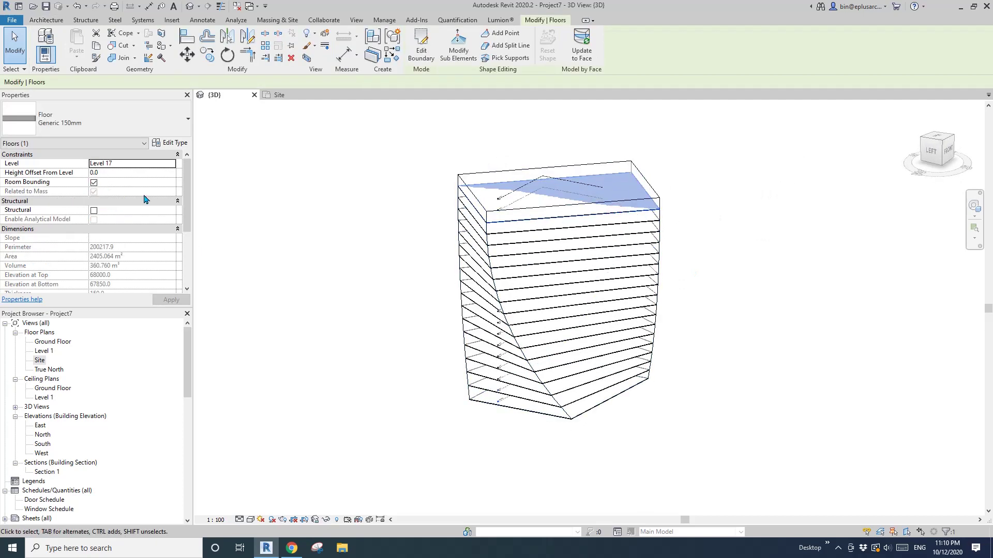
{"action": "key", "text": "s"}
{"action": "key", "text": "a"}
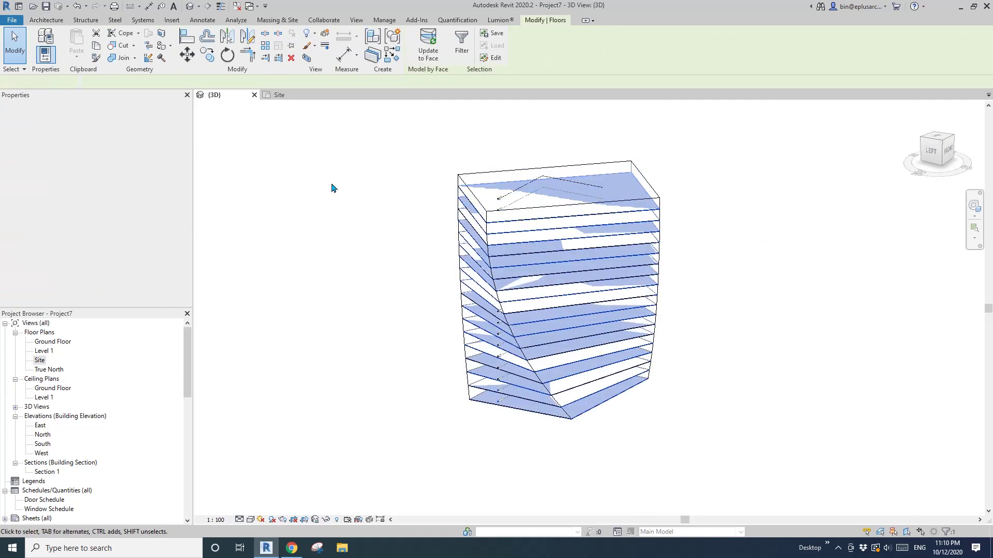
{"action": "left_click", "coordinate": [145, 126]}
{"action": "left_click", "coordinate": [64, 288]}
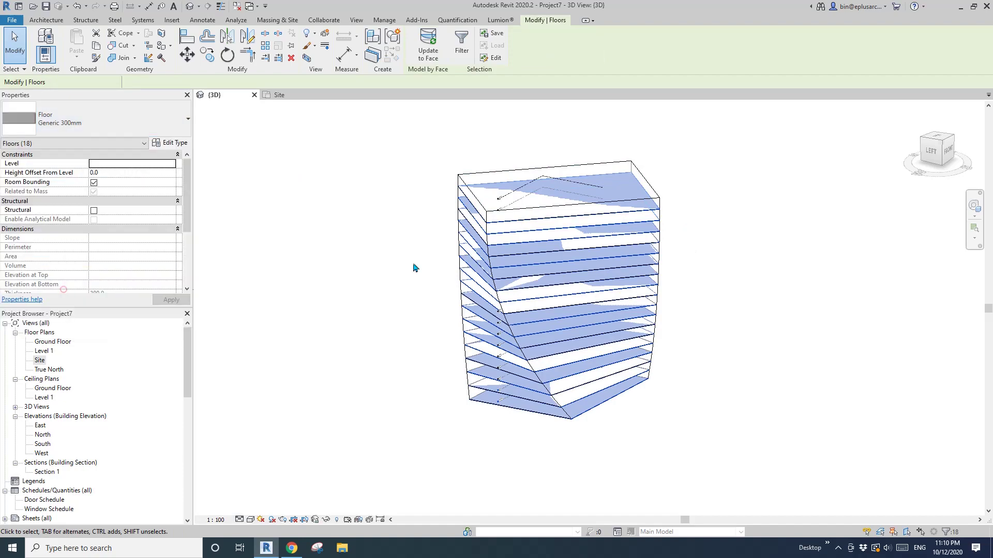
{"action": "middle_click_drag", "start_coordinate": [666, 223], "coordinate": [481, 139], "text": "shift"}
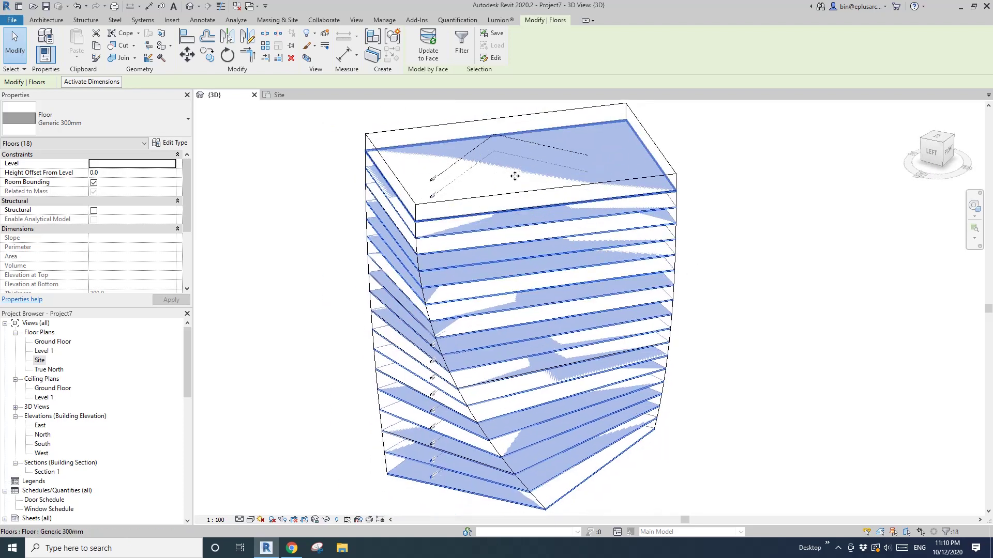
{"action": "middle_click_drag", "start_coordinate": [515, 177], "coordinate": [509, 150], "text": "shift"}
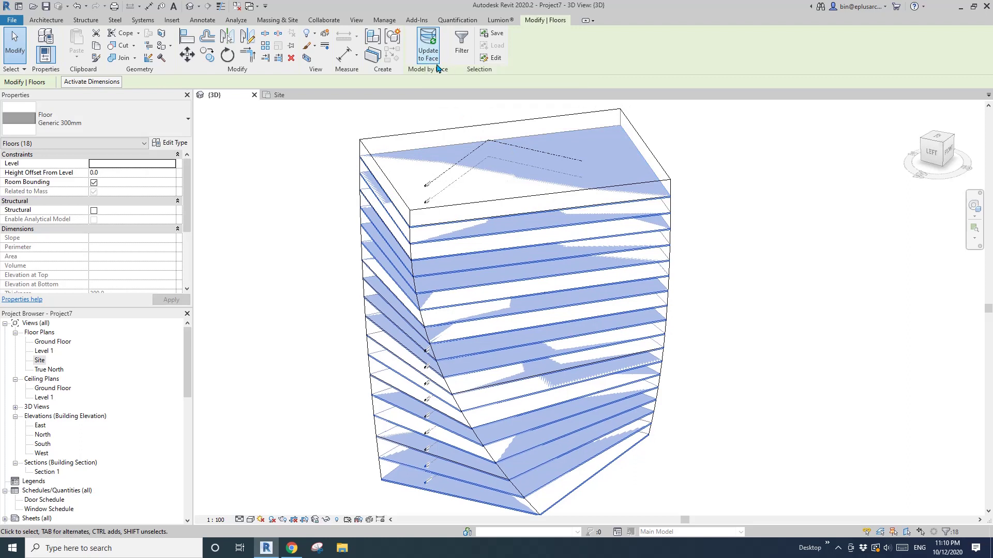
{"action": "middle_click_drag", "start_coordinate": [613, 210], "coordinate": [607, 210]}
{"action": "key", "text": "Escape"}
Rotate the tower mass's Ground Floor reference rectangle by 10° through in-place editing and finish the mass
{"action": "left_click", "coordinate": [649, 177]}
{"action": "middle_click_drag", "start_coordinate": [649, 177], "coordinate": [623, 185], "text": "shift"}
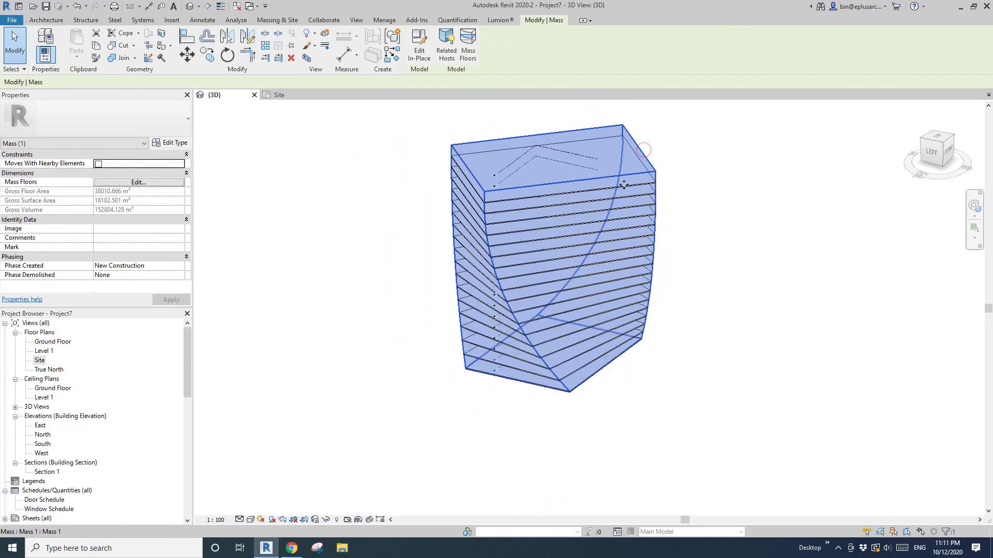
{"action": "left_click", "coordinate": [661, 191]}
{"action": "left_click", "coordinate": [651, 179]}
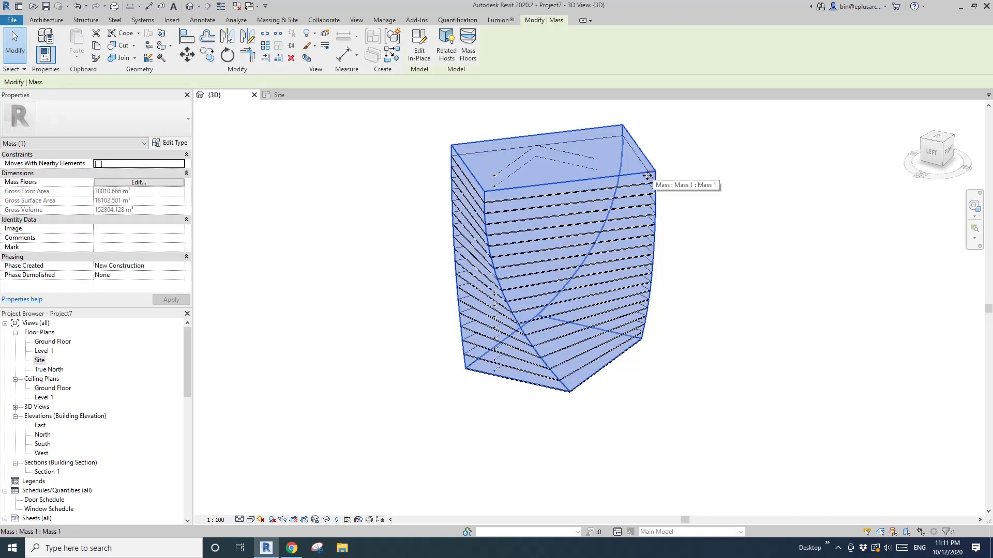
{"action": "middle_click_drag", "start_coordinate": [652, 179], "coordinate": [609, 182]}
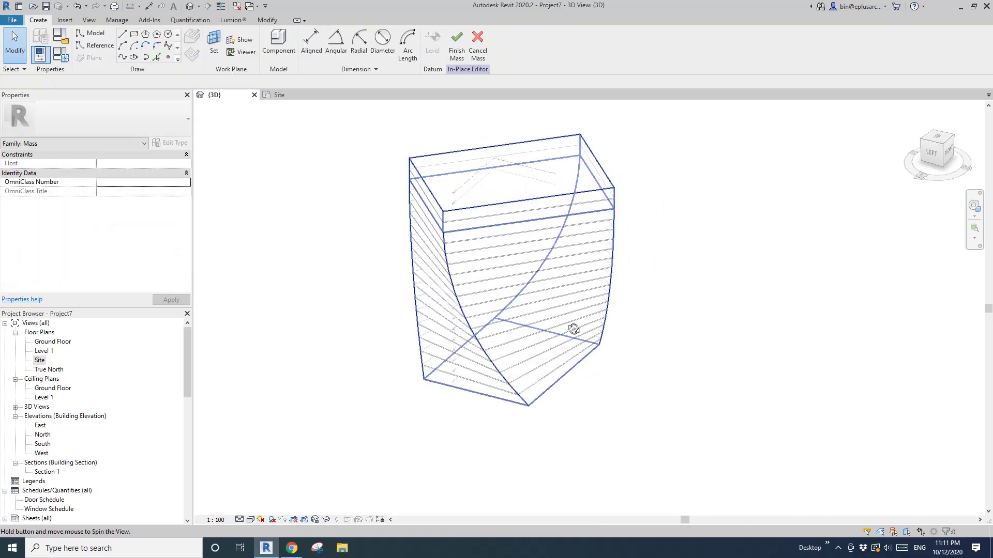
{"action": "left_click", "coordinate": [565, 373]}
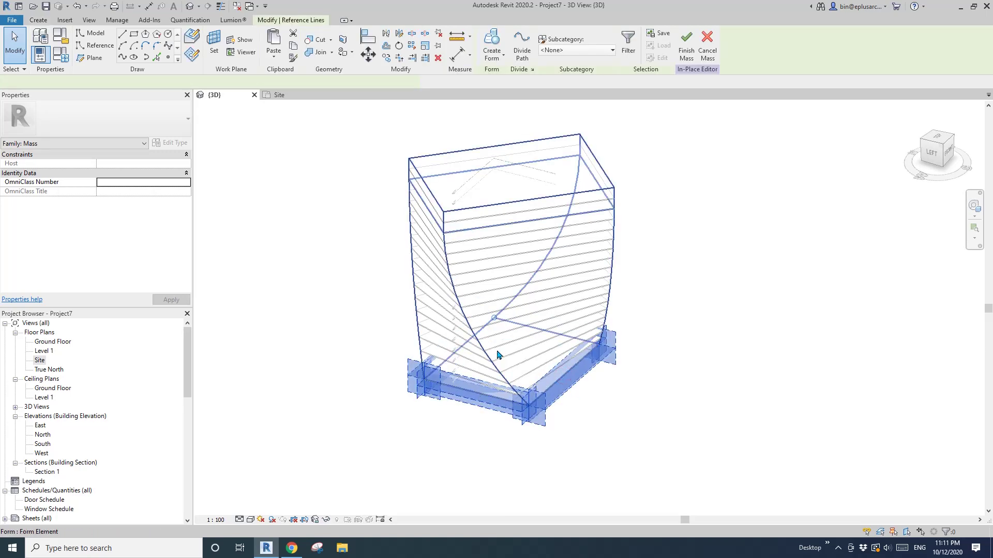
{"action": "key", "text": "r"}
{"action": "key", "text": "o"}
{"action": "left_click", "coordinate": [704, 322]}
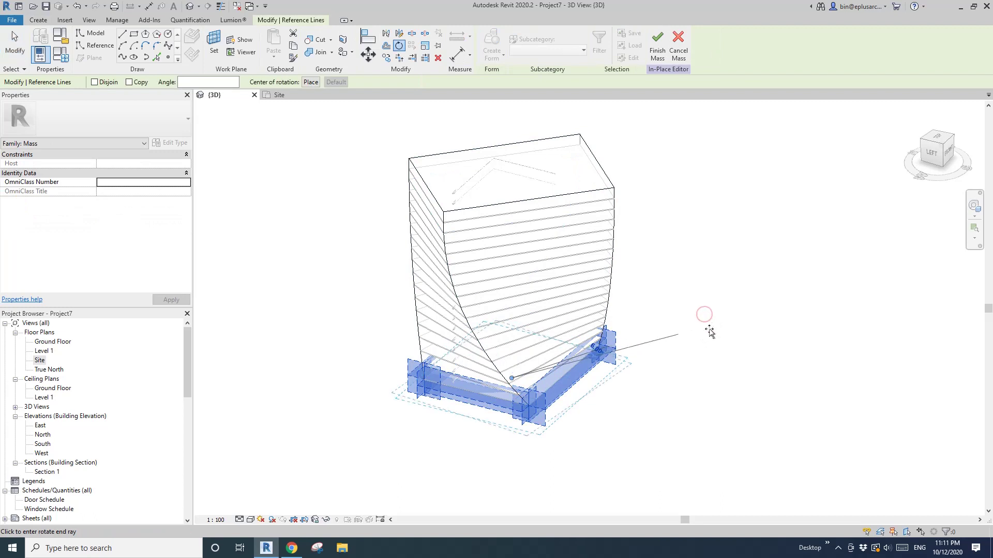
{"action": "type", "text": "10"}
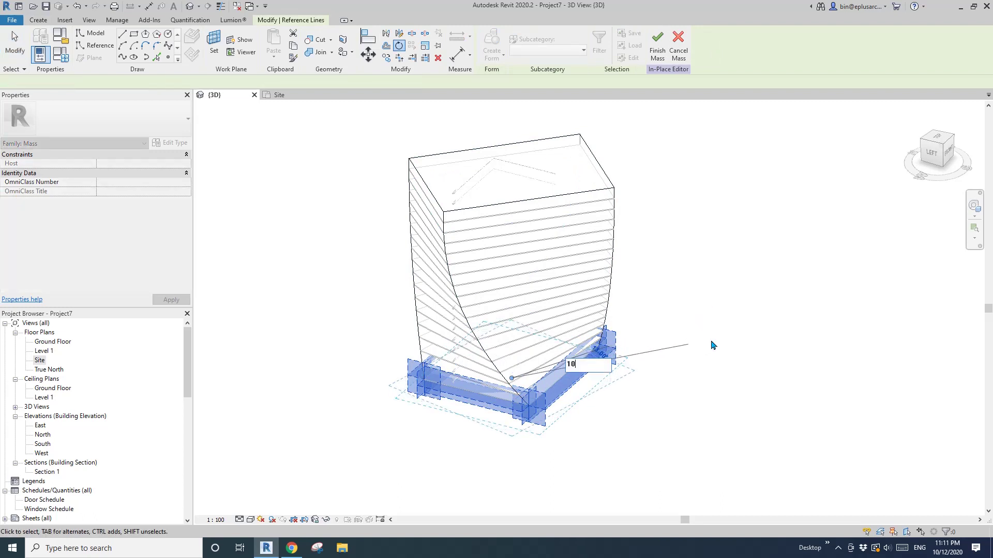
{"action": "key", "text": "Return"}
{"action": "key", "text": "Escape"}
{"action": "middle_click_drag", "start_coordinate": [647, 318], "coordinate": [652, 318], "text": "shift"}
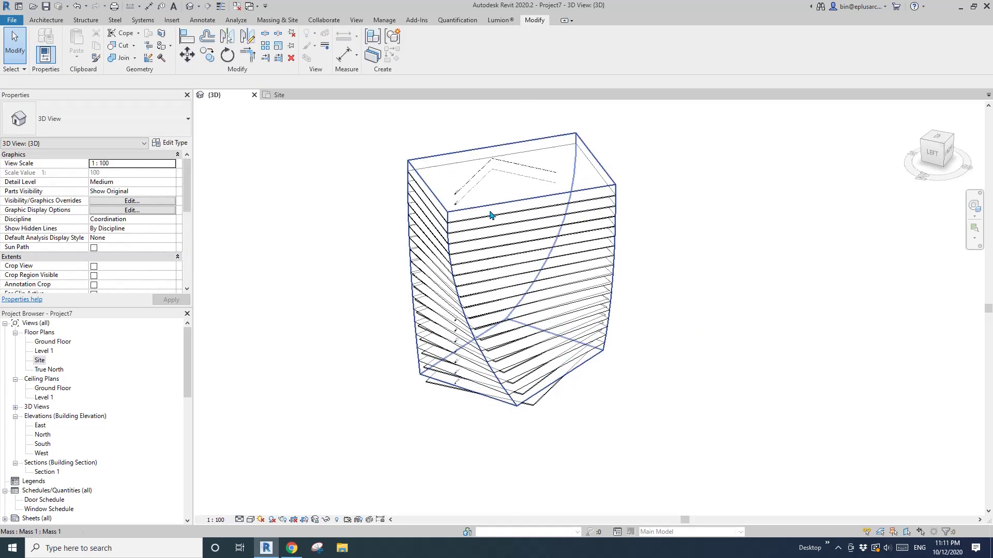
Update all floor instances to the edited mass's faces and compare the tower with the Grove at Grand Bay photo in Chrome
{"action": "left_click", "coordinate": [539, 387]}
{"action": "key", "text": "a"}
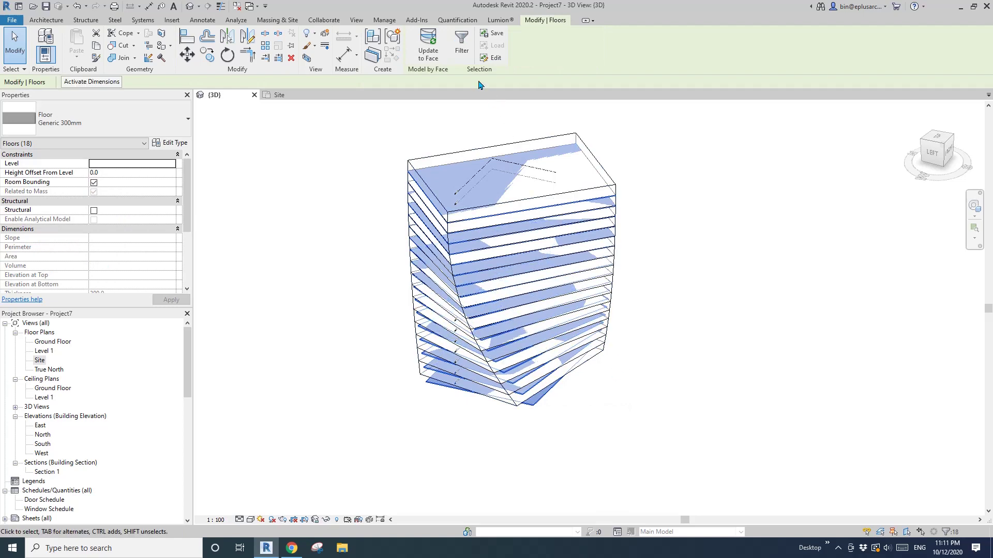
{"action": "left_click", "coordinate": [431, 46]}
{"action": "left_click", "coordinate": [810, 229]}
{"action": "middle_click_drag", "start_coordinate": [661, 326], "coordinate": [669, 302], "text": "shift"}
{"action": "scroll", "coordinate": [669, 239], "scroll_direction": "up", "scroll_amount": 2}
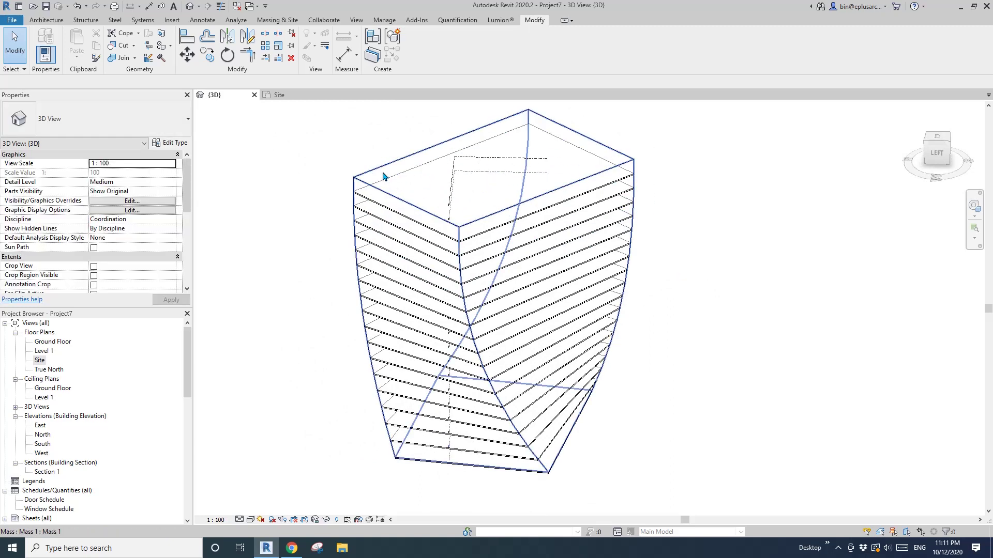
{"action": "left_click", "coordinate": [288, 554]}
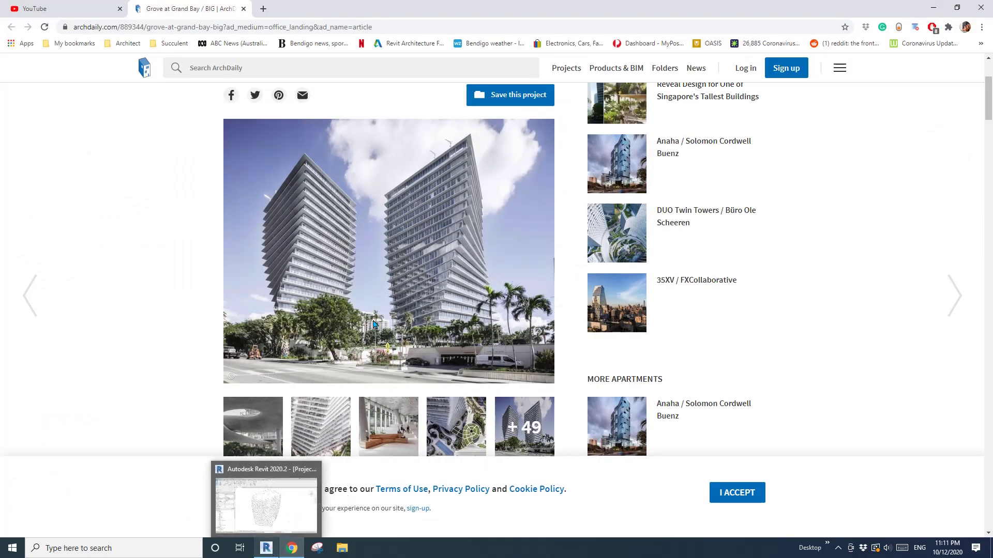
{"action": "left_click", "coordinate": [287, 522]}
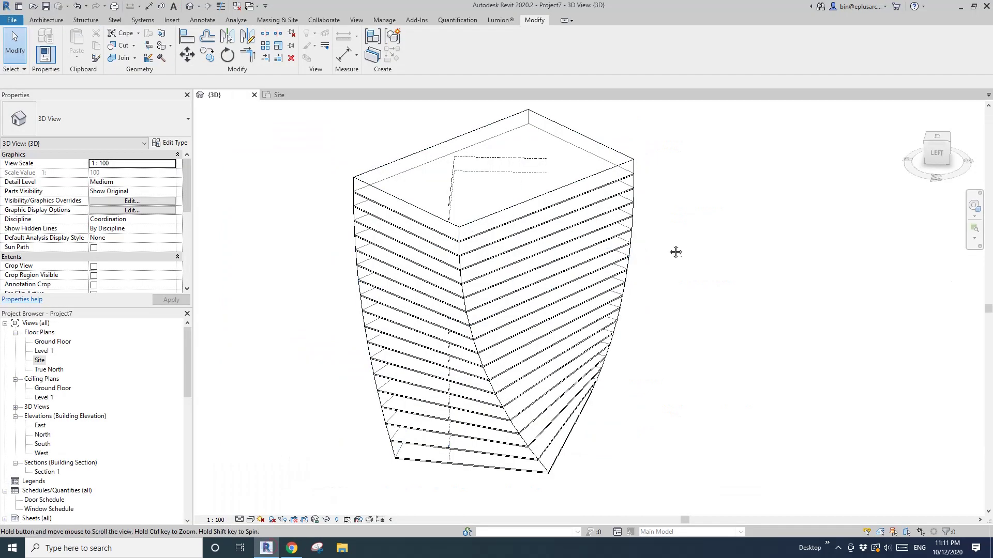
Temporarily hide the mass in Revit's 3D view and inspect the stacked floor slabs
{"action": "left_click", "coordinate": [625, 162]}
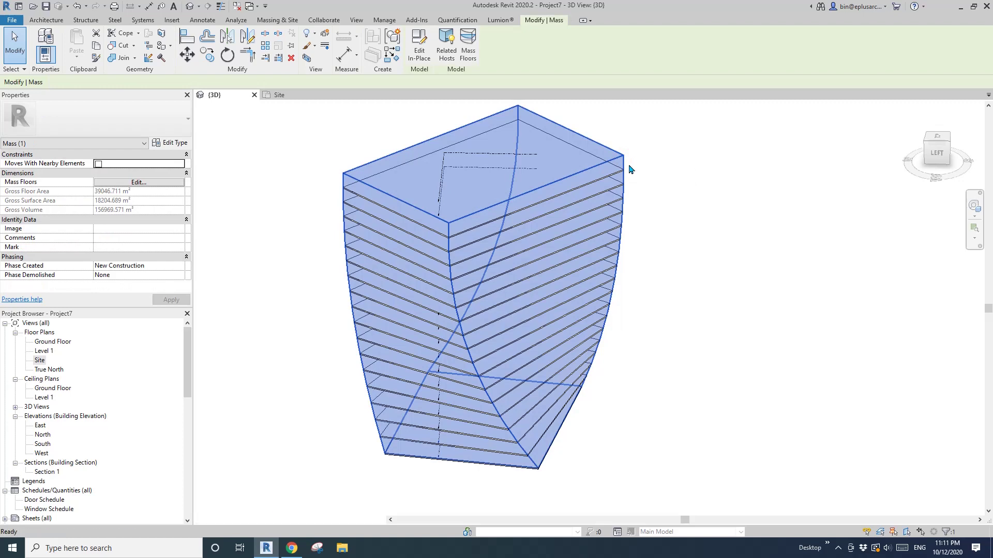
{"action": "key", "text": "c"}
{"action": "middle_click_drag", "start_coordinate": [514, 319], "coordinate": [443, 303], "text": "shift"}
{"action": "scroll", "coordinate": [463, 377], "scroll_direction": "up", "scroll_amount": 3}
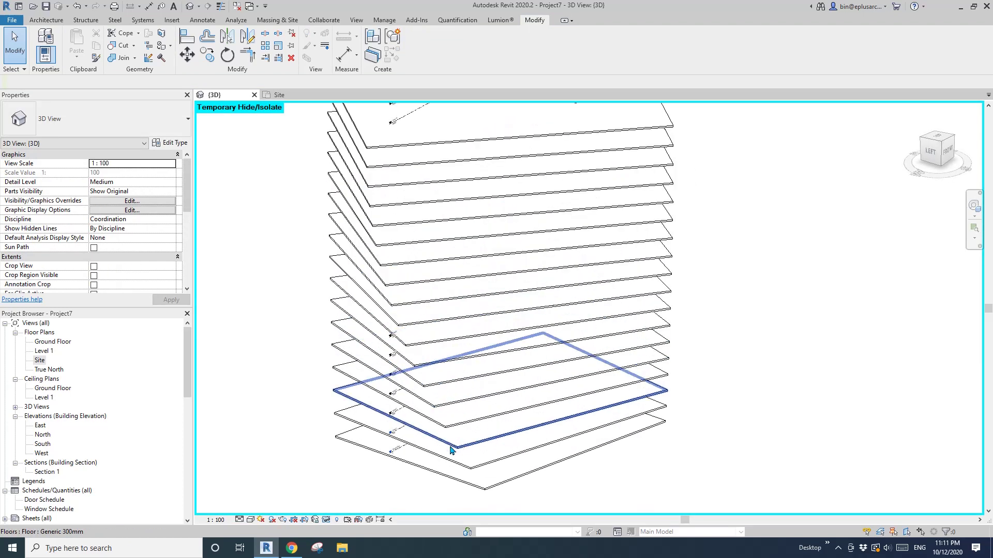
{"action": "scroll", "coordinate": [475, 435], "scroll_direction": "down", "scroll_amount": 3}
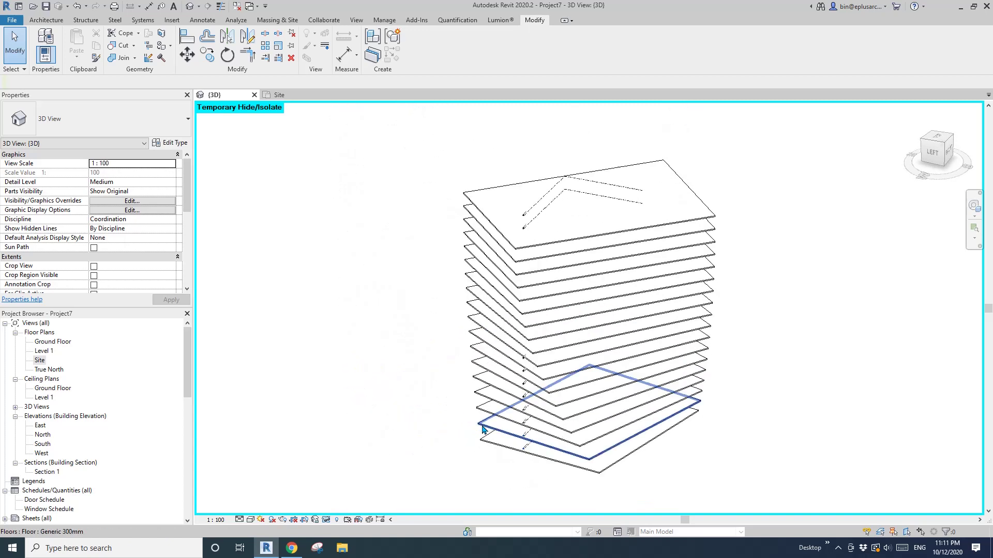
Start an architectural wall and set its type to the Storefront curtain wall
{"action": "left_click", "coordinate": [46, 21]}
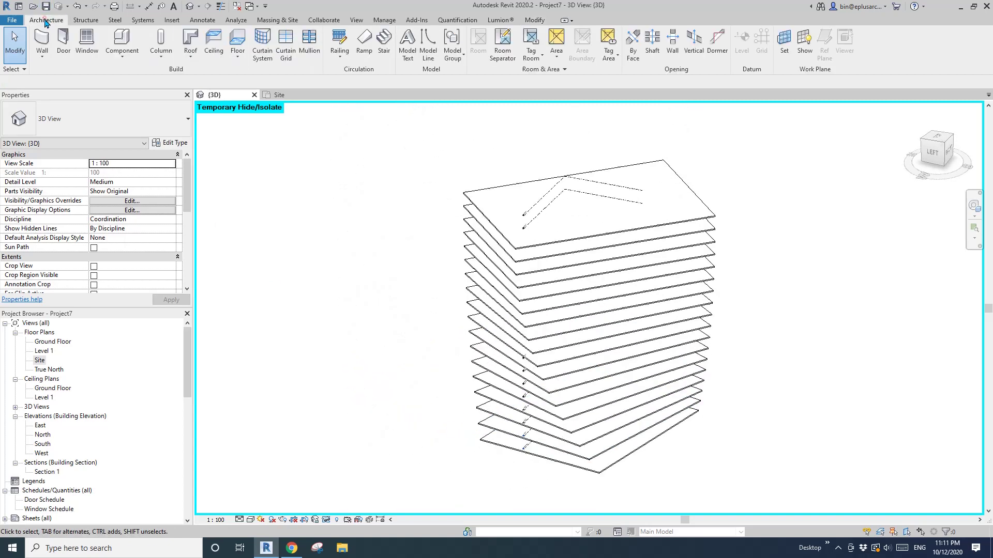
{"action": "left_click", "coordinate": [42, 60]}
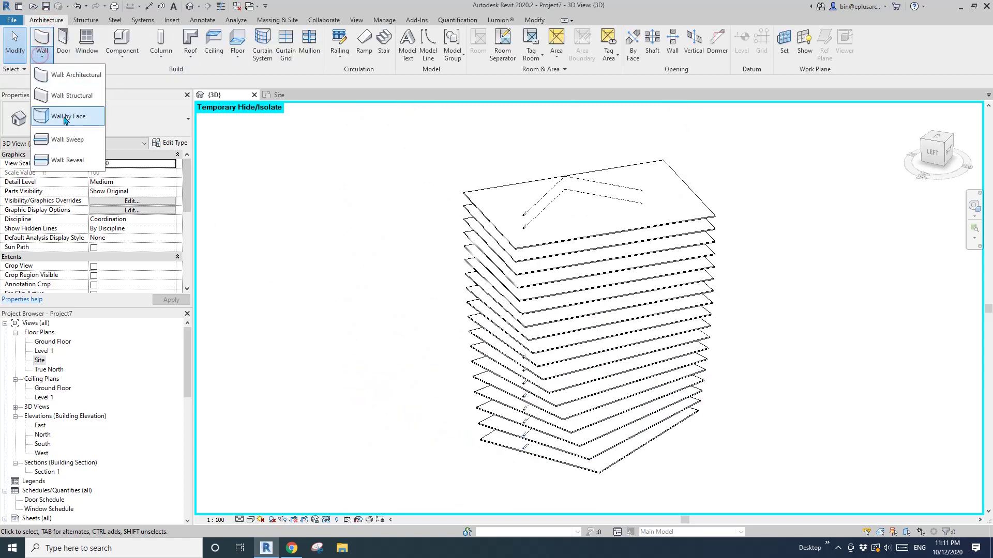
{"action": "left_click", "coordinate": [67, 78]}
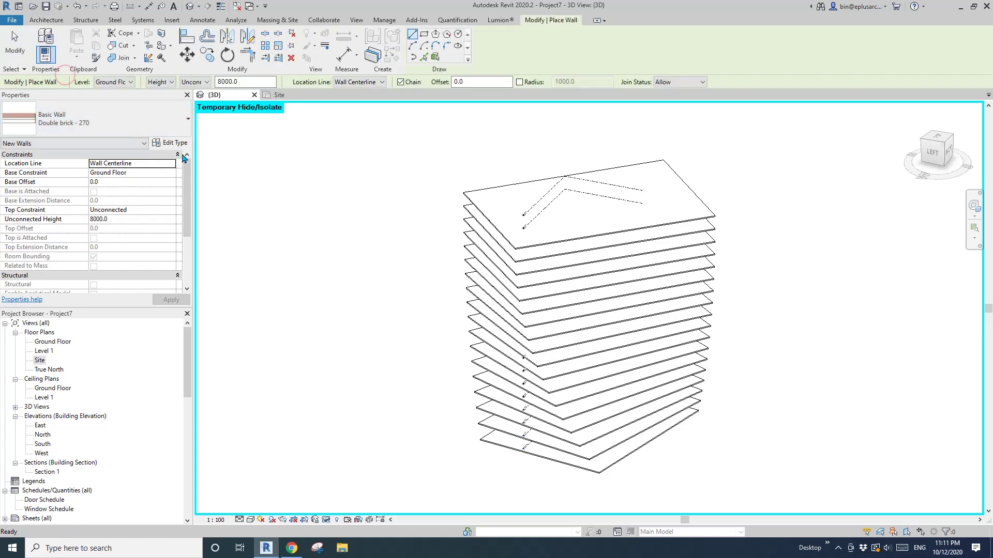
{"action": "left_click", "coordinate": [134, 135]}
{"action": "scroll", "coordinate": [103, 248], "scroll_direction": "down", "scroll_amount": 1}
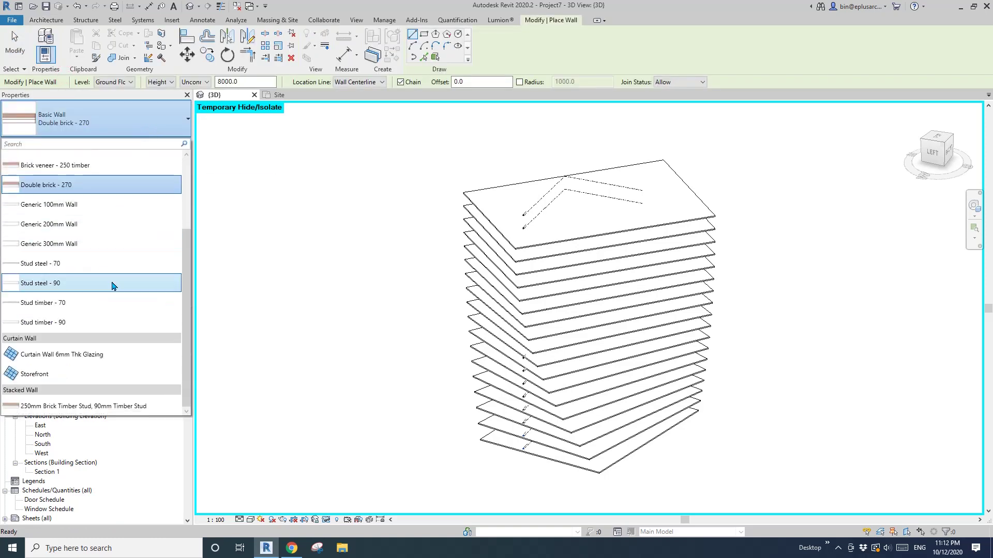
{"action": "left_click", "coordinate": [43, 376]}
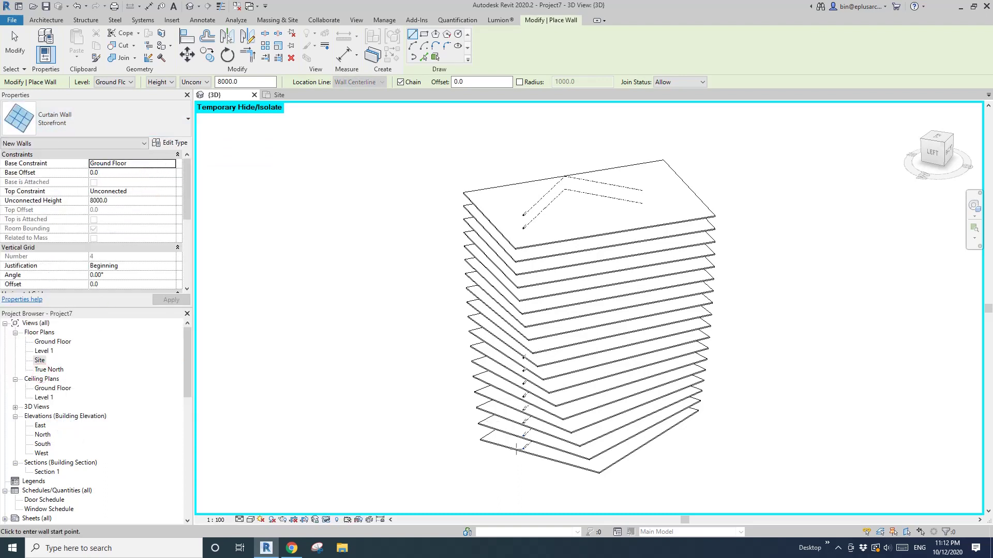
Set the new wall's top constraint to Level 1 with a top offset of -300, and choose to create walls by picking lines
{"action": "scroll", "coordinate": [483, 449], "scroll_direction": "up", "scroll_amount": 5}
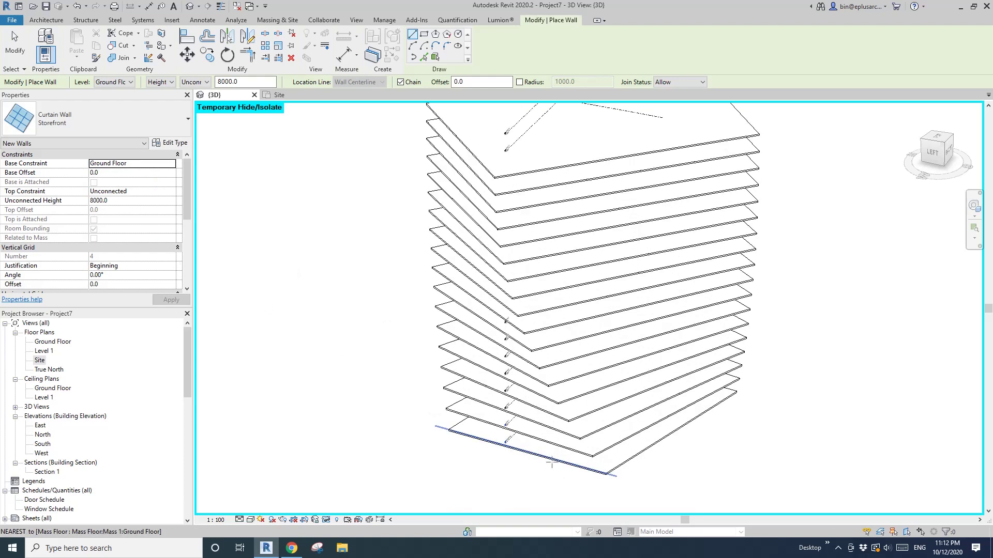
{"action": "middle_click_drag", "start_coordinate": [572, 450], "coordinate": [568, 453]}
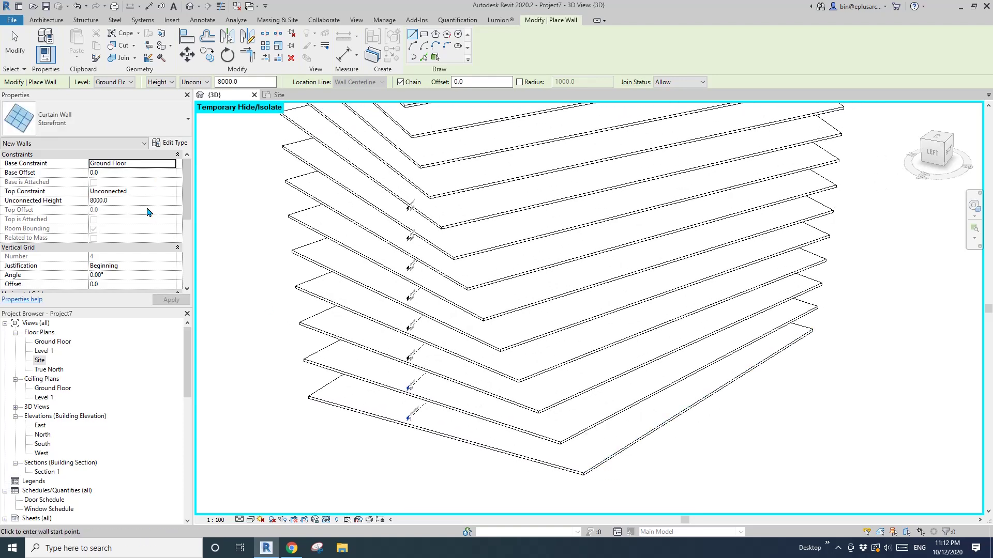
{"action": "left_click", "coordinate": [171, 192]}
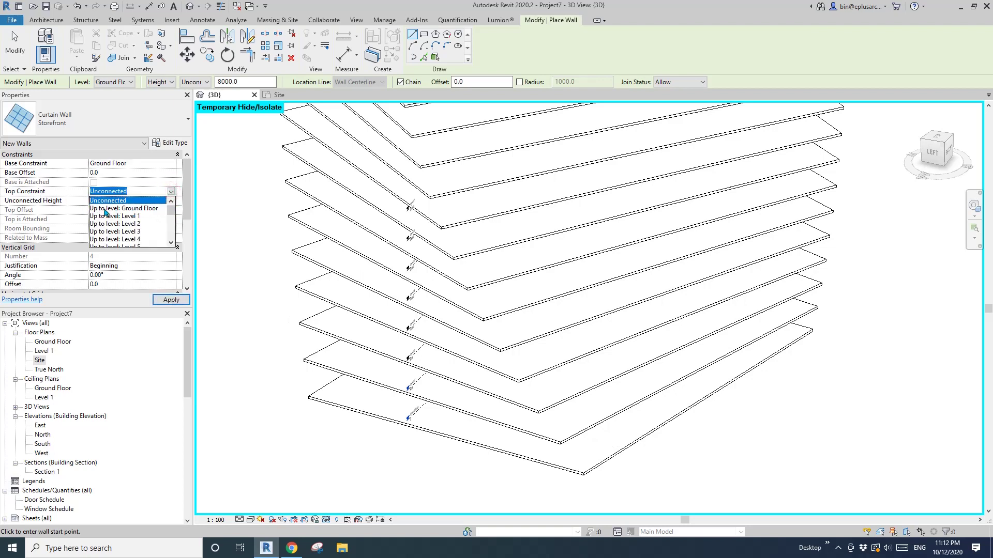
{"action": "left_click", "coordinate": [131, 216]}
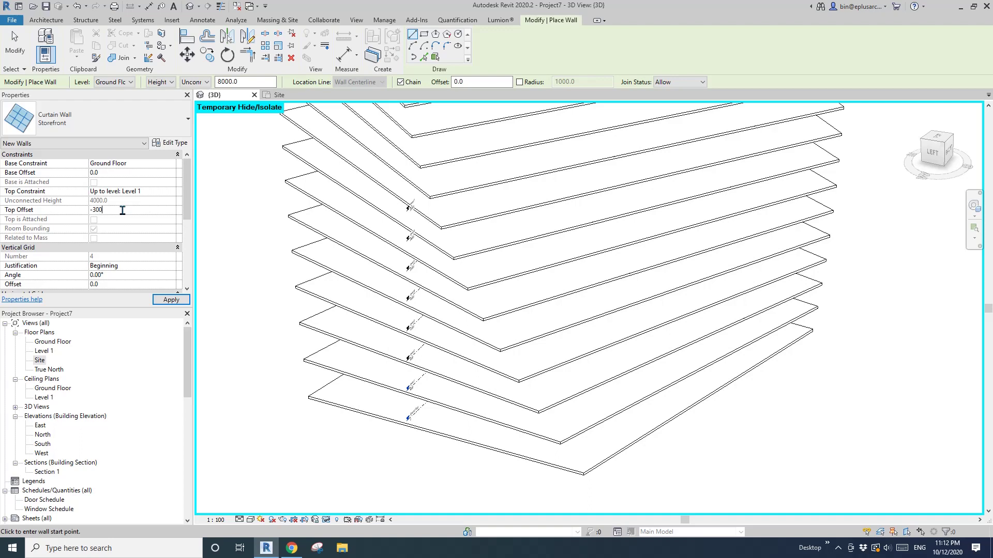
{"action": "middle_click_drag", "start_coordinate": [574, 409], "coordinate": [567, 366]}
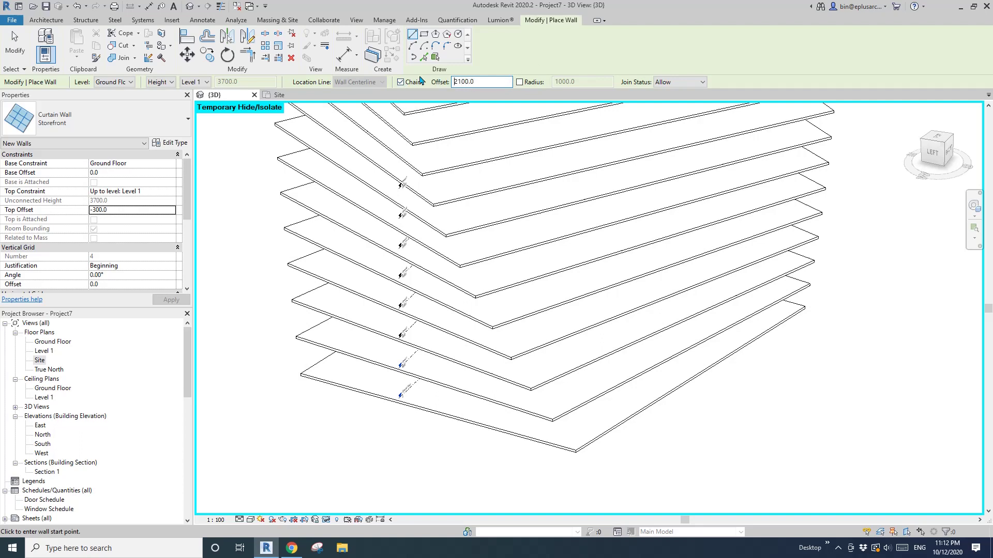
{"action": "left_click", "coordinate": [424, 58]}
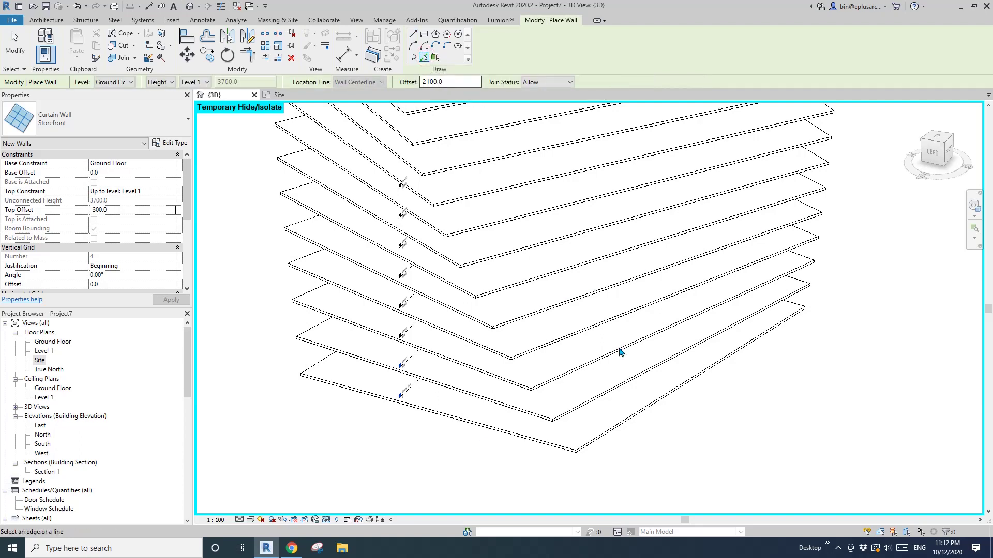
Try Storefront walls around the whole Ground Floor slab edge chain at a 2100 offset, inspect them, and undo the placement
{"action": "scroll", "coordinate": [626, 458], "scroll_direction": "up", "scroll_amount": 4}
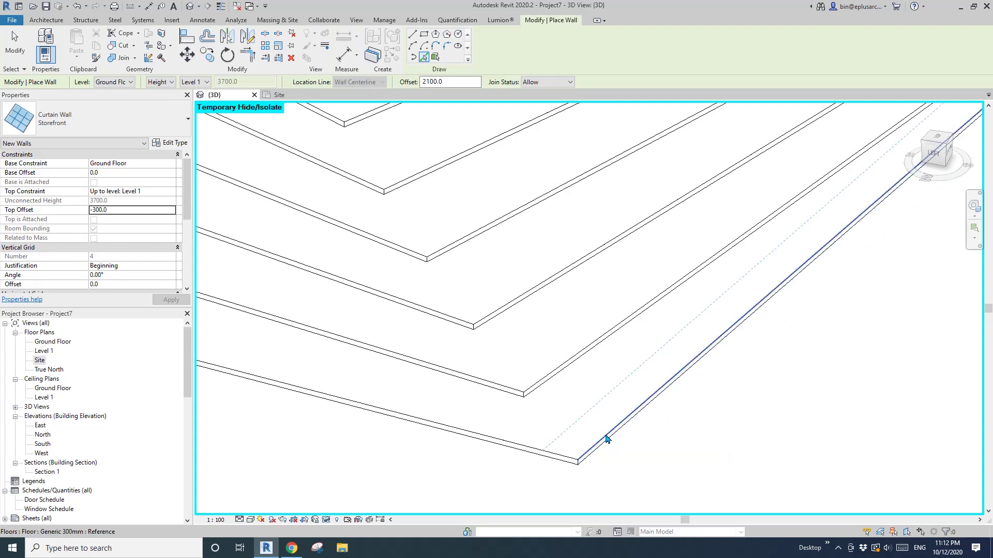
{"action": "key", "text": "Tab"}
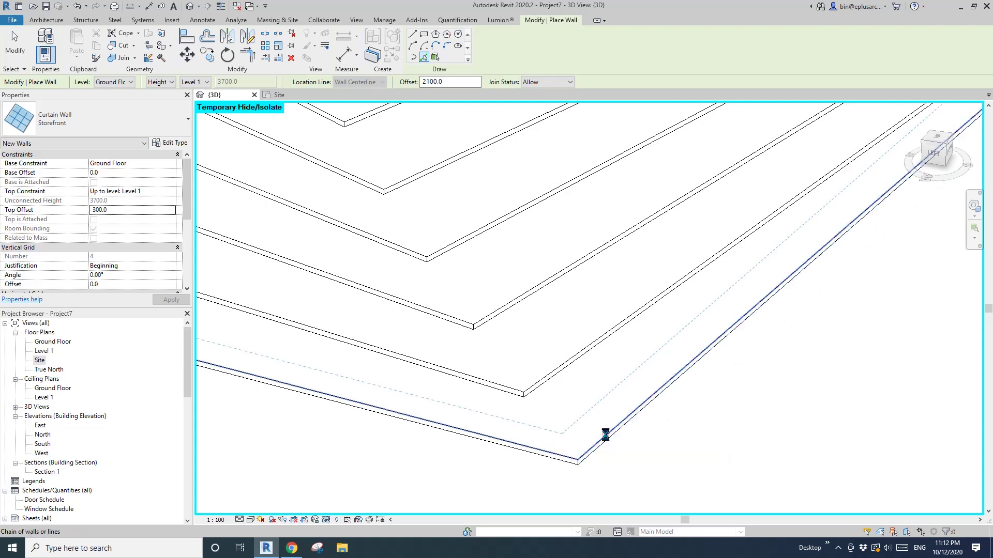
{"action": "scroll", "coordinate": [571, 414], "scroll_direction": "down", "scroll_amount": 8}
{"action": "middle_click_drag", "start_coordinate": [543, 421], "coordinate": [468, 243], "text": "shift"}
{"action": "middle_click_drag", "start_coordinate": [658, 252], "coordinate": [599, 415], "text": "shift"}
{"action": "scroll", "coordinate": [601, 373], "scroll_direction": "up", "scroll_amount": 2}
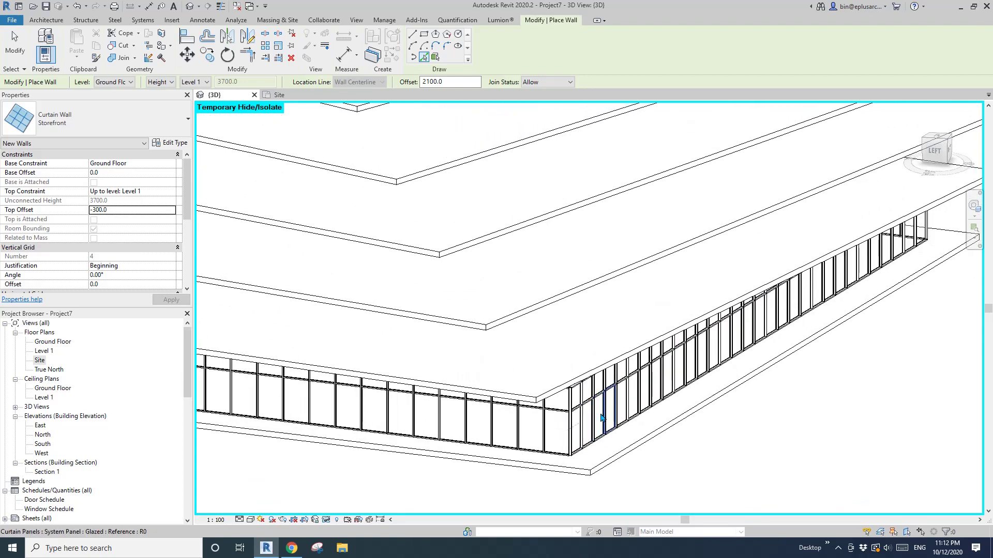
{"action": "key", "text": "Escape"}
{"action": "key", "text": "ctrl+z"}
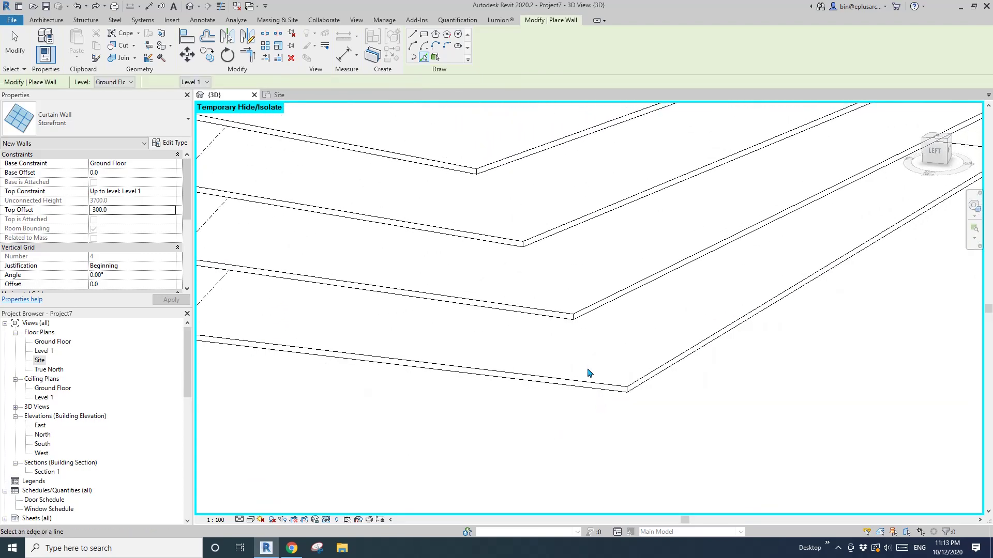
Place Storefront walls around the whole Ground Floor slab edge chain, offset 2700 inwards
{"action": "middle_click_drag", "start_coordinate": [587, 369], "coordinate": [585, 394], "text": "shift"}
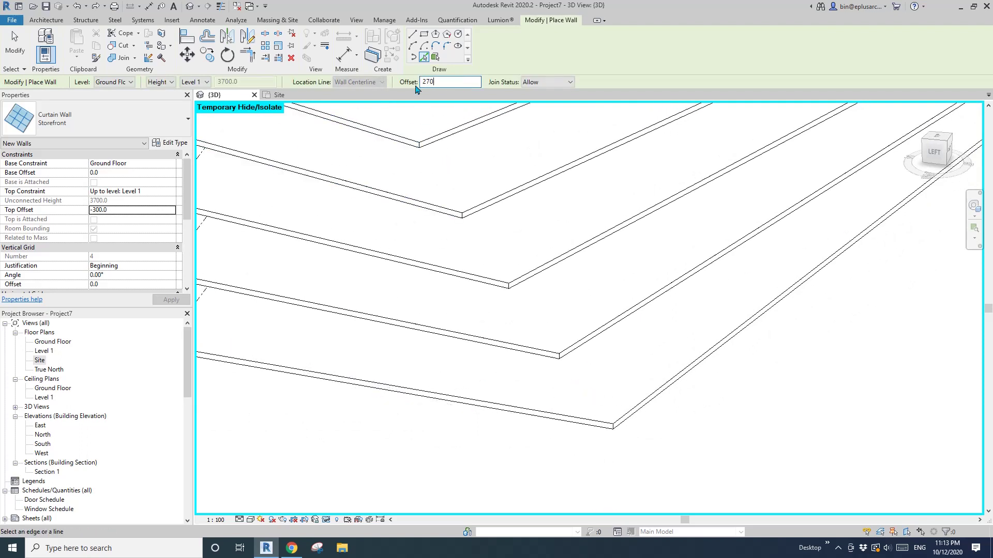
{"action": "middle_click_drag", "start_coordinate": [639, 303], "coordinate": [650, 314], "text": "shift"}
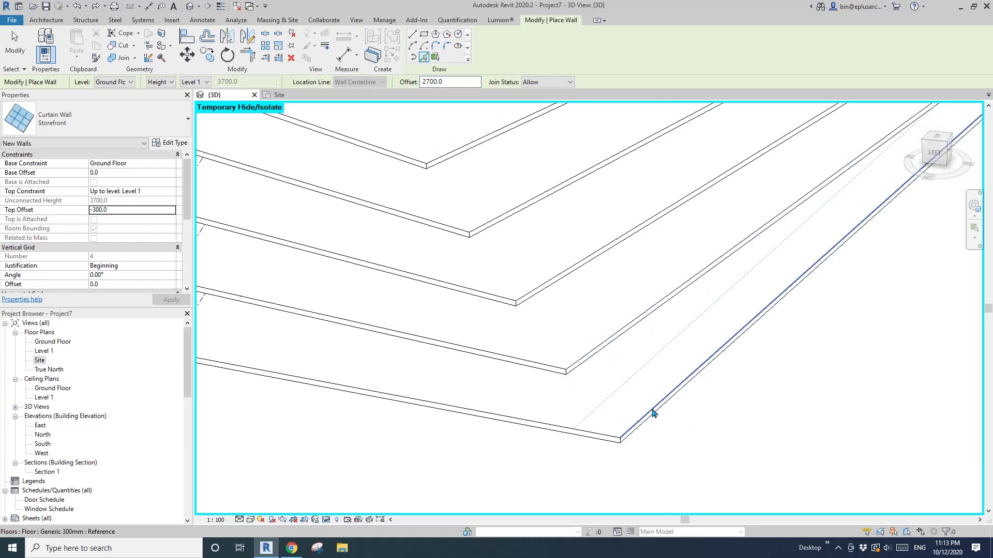
{"action": "key", "text": "Tab"}
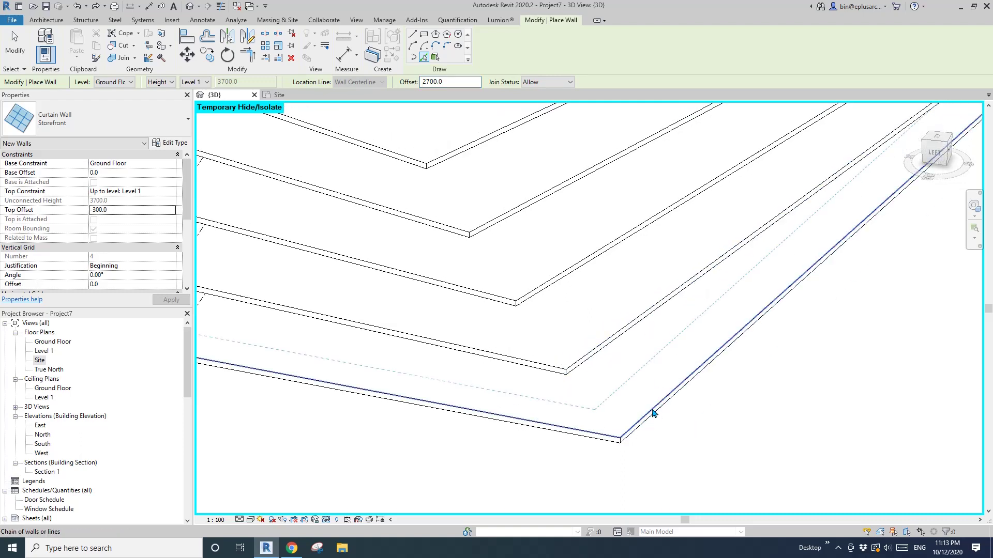
{"action": "left_click", "coordinate": [635, 434]}
{"action": "middle_click_drag", "start_coordinate": [627, 419], "coordinate": [709, 405], "text": "shift"}
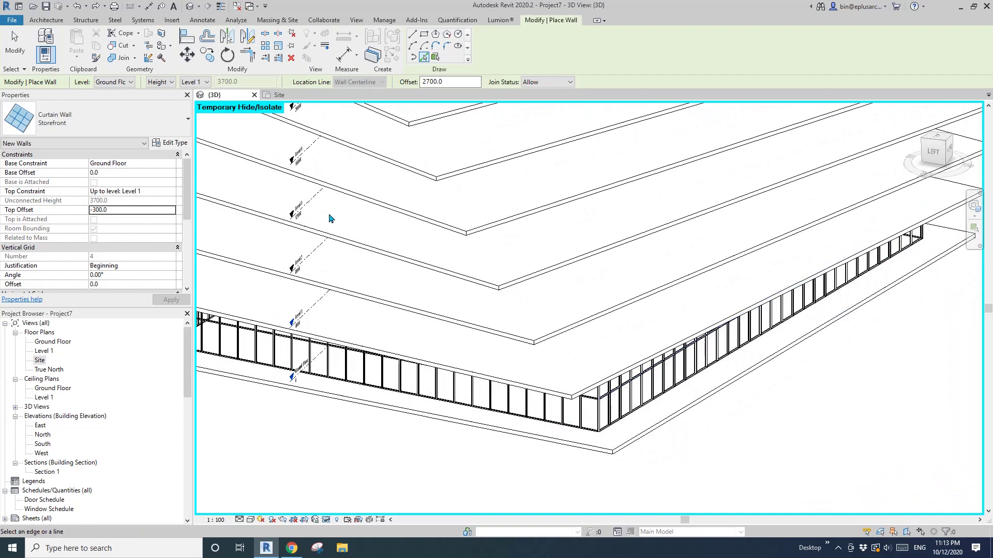
Place Storefront walls around the Level 1 slab's full edge chain, with base constraint Level 1 and top constraint Level 2
{"action": "left_click", "coordinate": [170, 163]}
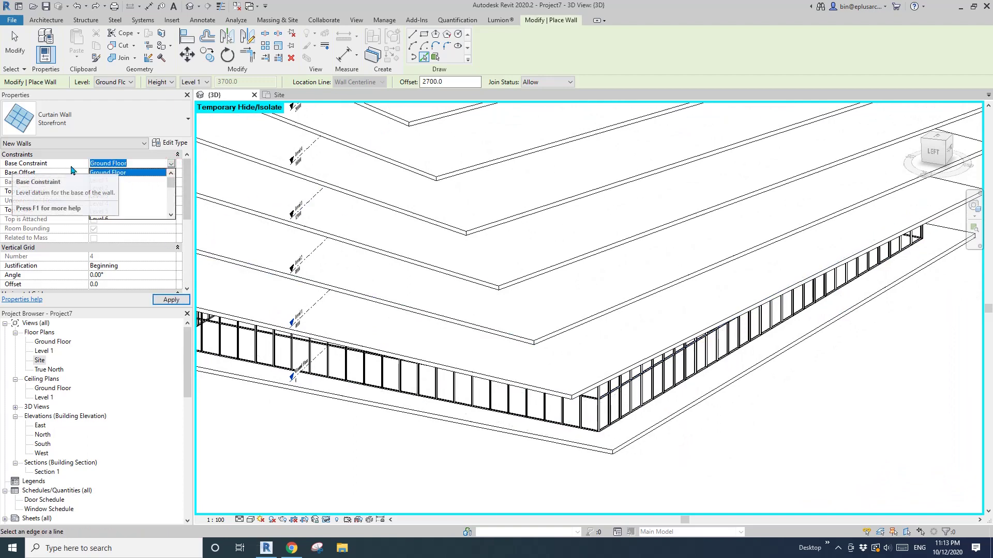
{"action": "left_click", "coordinate": [120, 180]}
{"action": "left_click", "coordinate": [166, 192]}
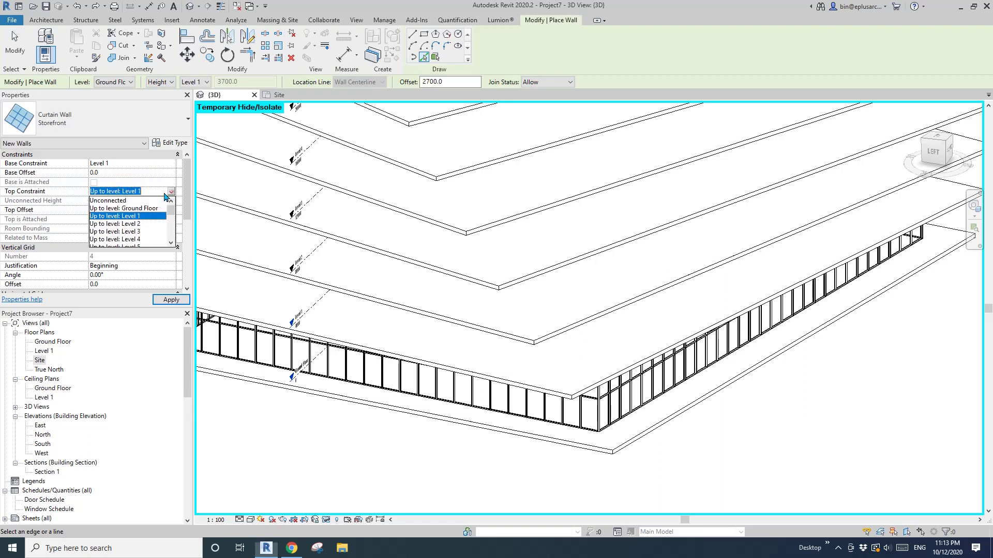
{"action": "left_click", "coordinate": [122, 224]}
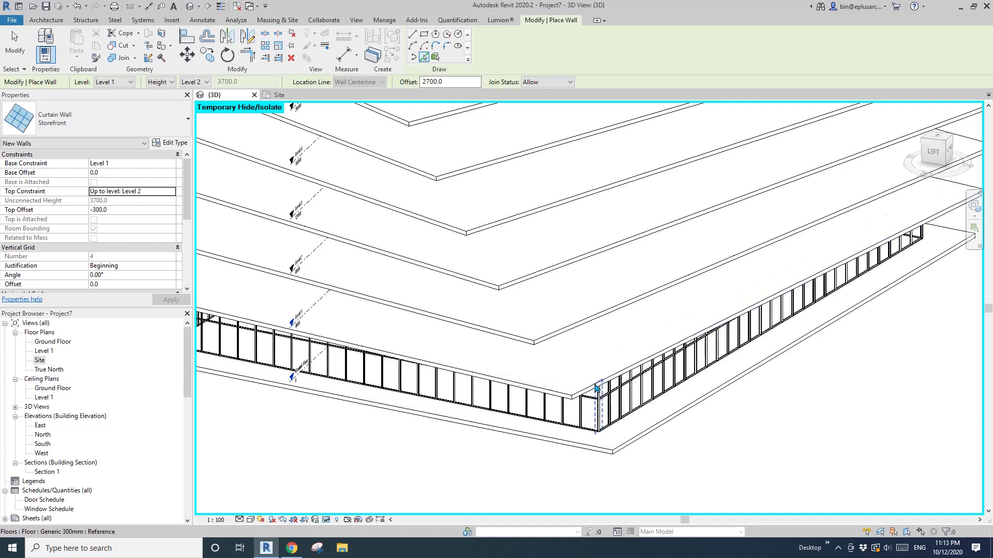
{"action": "left_click", "coordinate": [605, 382]}
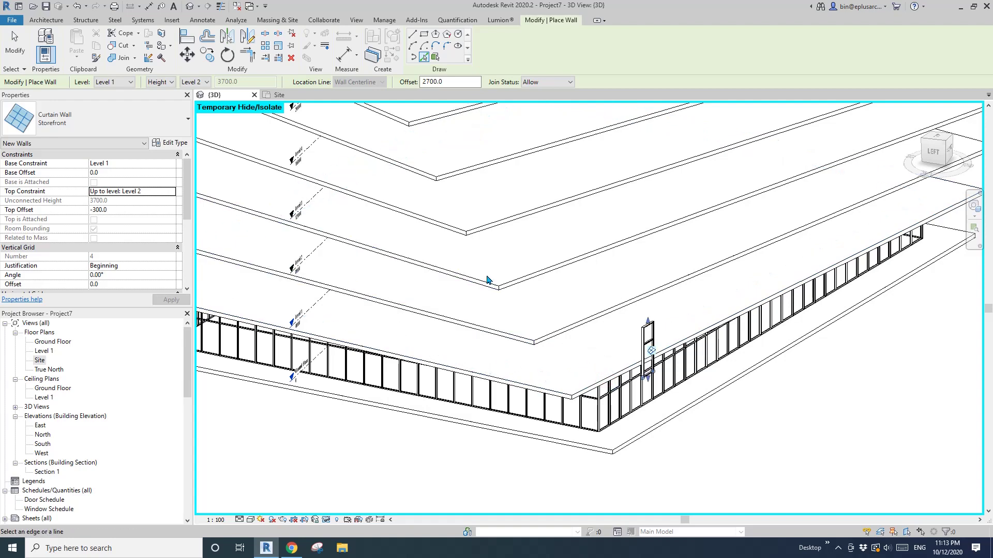
{"action": "key", "text": "Escape"}
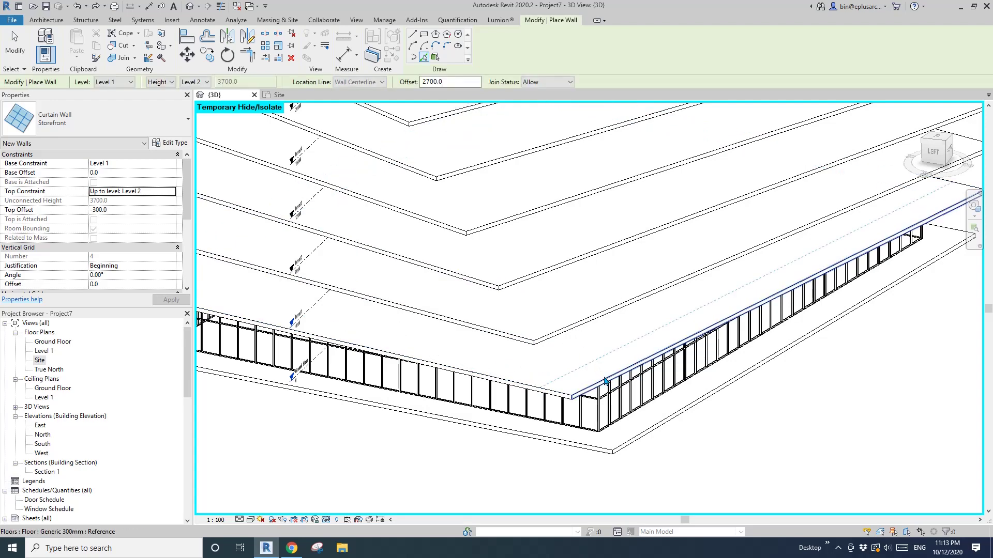
{"action": "key", "text": "Tab"}
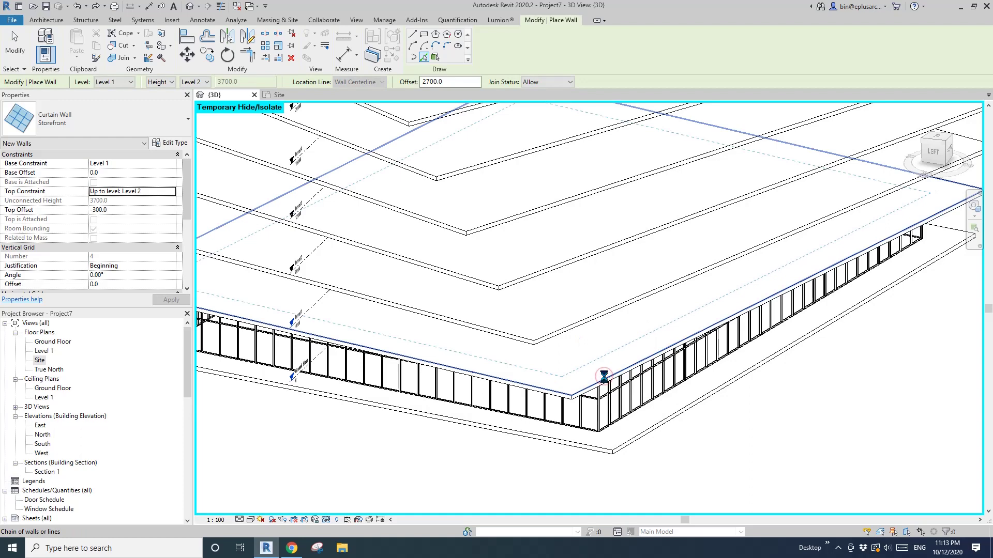
Place Storefront walls around the Level 2 slab's full edge chain, with base constraint Level 2 and top constraint Level 3
{"action": "left_click", "coordinate": [172, 164]}
{"action": "left_click", "coordinate": [115, 188]}
{"action": "left_click", "coordinate": [171, 192]}
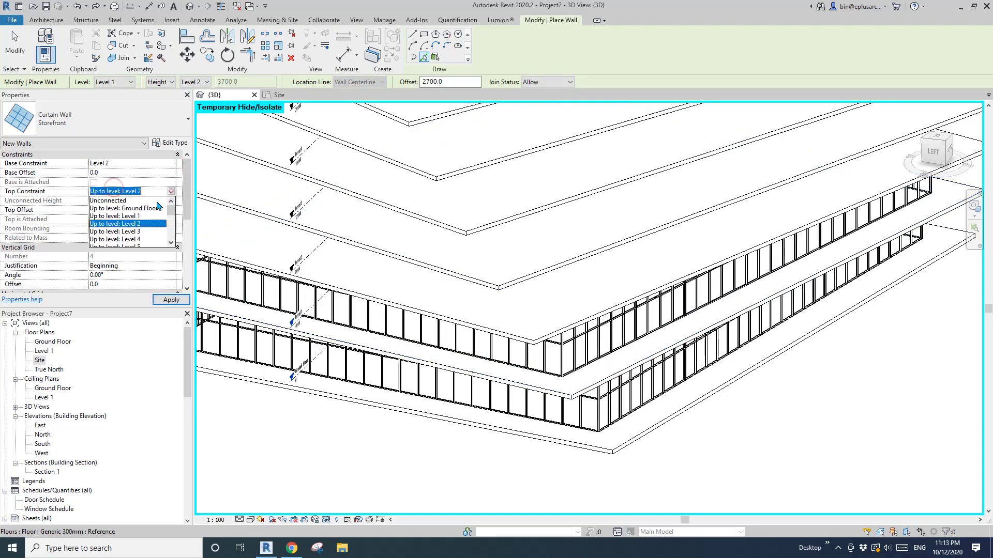
{"action": "left_click", "coordinate": [128, 232]}
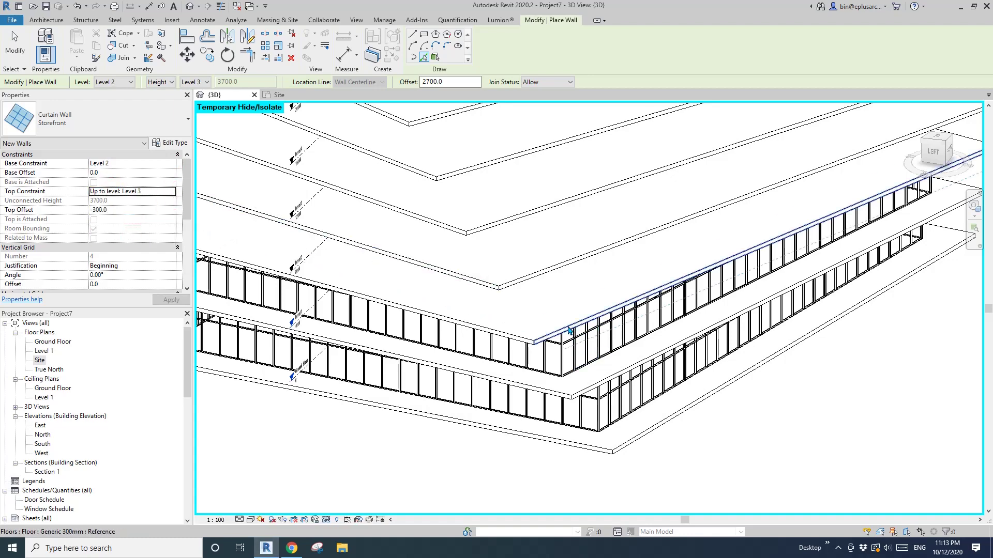
{"action": "key", "text": "Tab"}
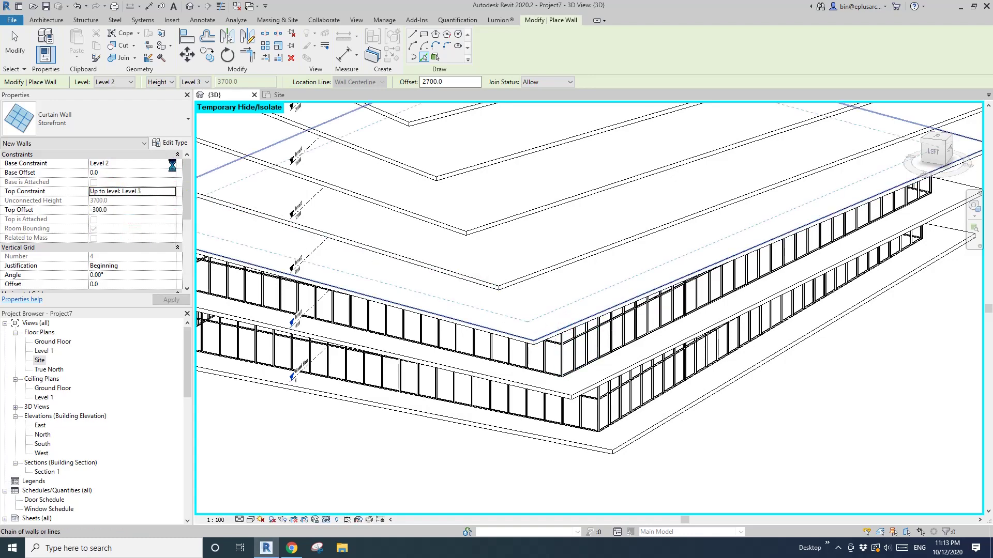
{"action": "left_click", "coordinate": [532, 339]}
Place Storefront walls around the Level 3 slab's full edge chain, with base constraint Level 3 and top constraint Level 4
{"action": "left_click", "coordinate": [171, 163]}
{"action": "left_click", "coordinate": [175, 189]}
{"action": "left_click", "coordinate": [171, 191]}
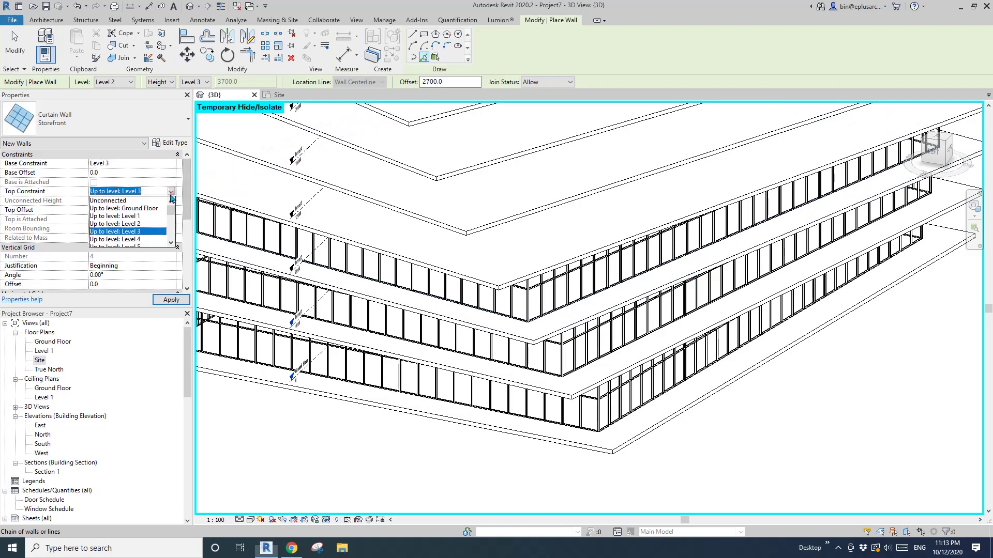
{"action": "left_click", "coordinate": [126, 239]}
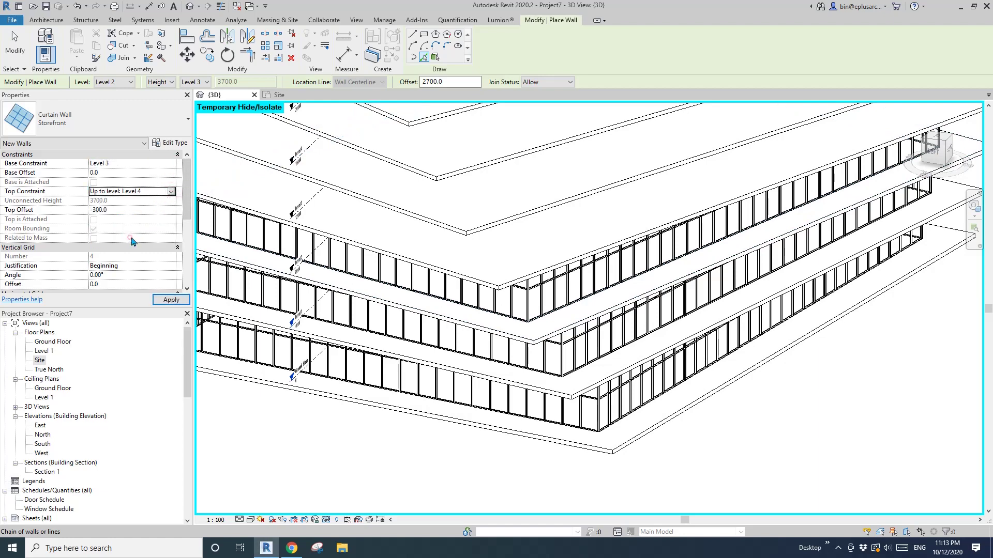
{"action": "left_click", "coordinate": [171, 300]}
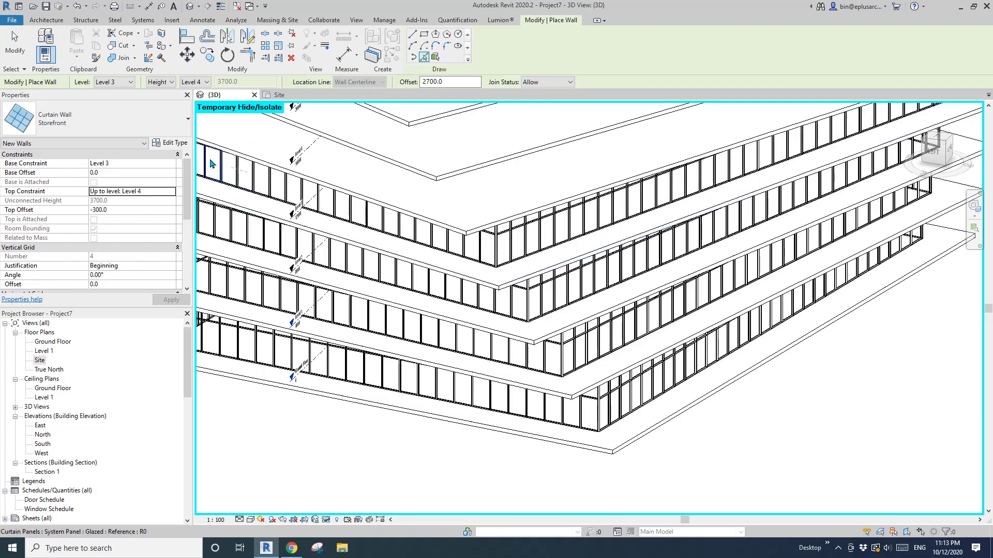
Place Storefront walls around the Level 4 slab's full edge chain, with base constraint Level 4 and top constraint Level 5
{"action": "left_click", "coordinate": [174, 164]}
{"action": "left_click", "coordinate": [109, 203]}
{"action": "left_click", "coordinate": [170, 192]}
{"action": "left_click", "coordinate": [141, 244]}
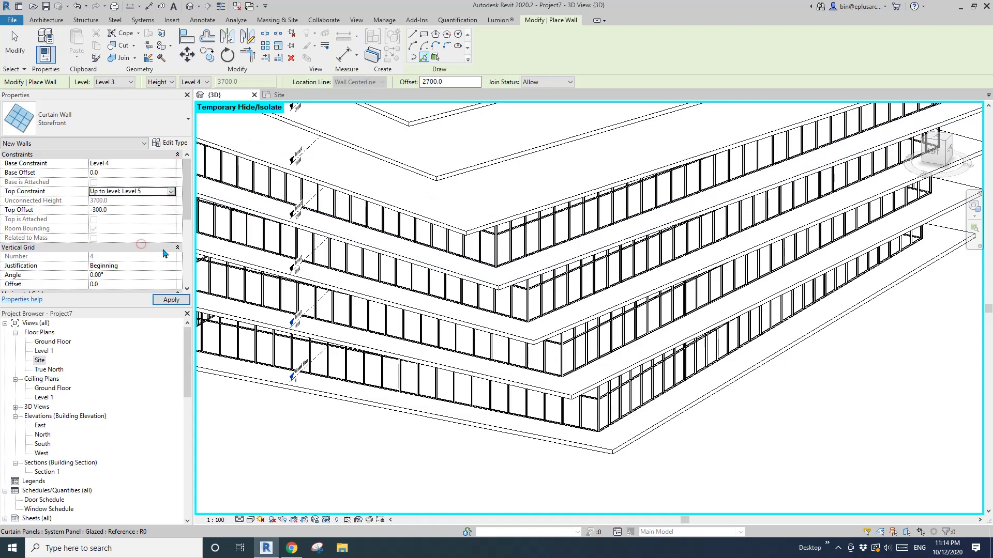
{"action": "left_click", "coordinate": [176, 299]}
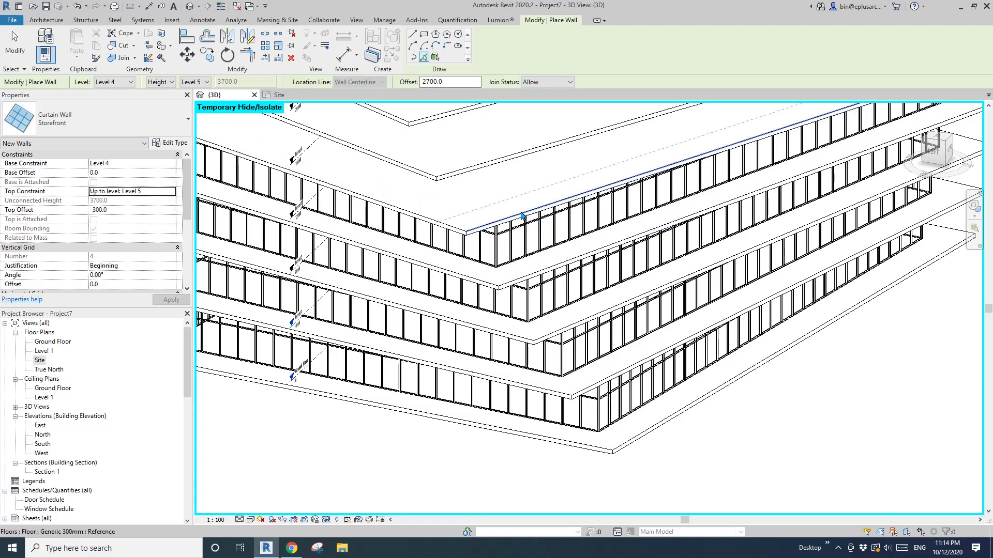
{"action": "key", "text": "Tab"}
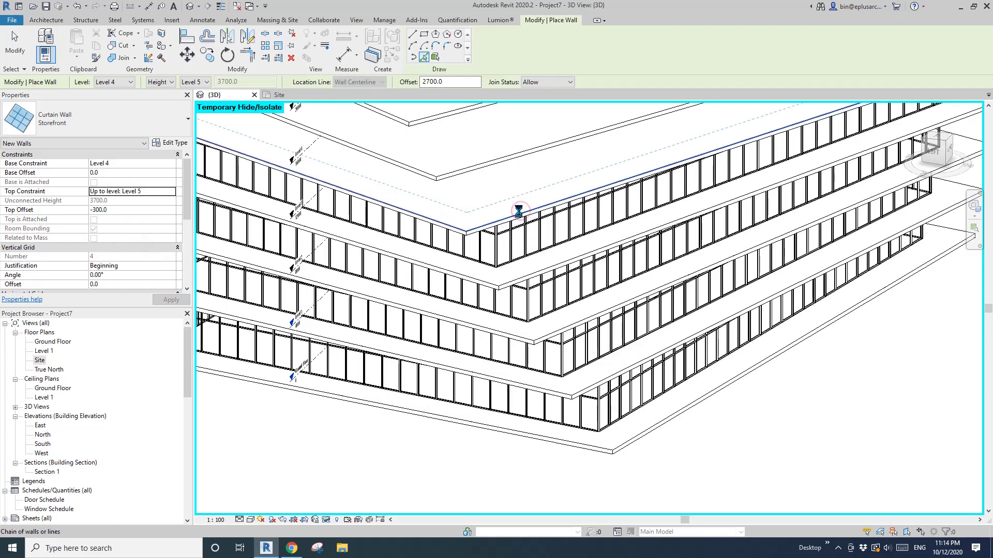
{"action": "scroll", "coordinate": [517, 210], "scroll_direction": "down", "scroll_amount": 5}
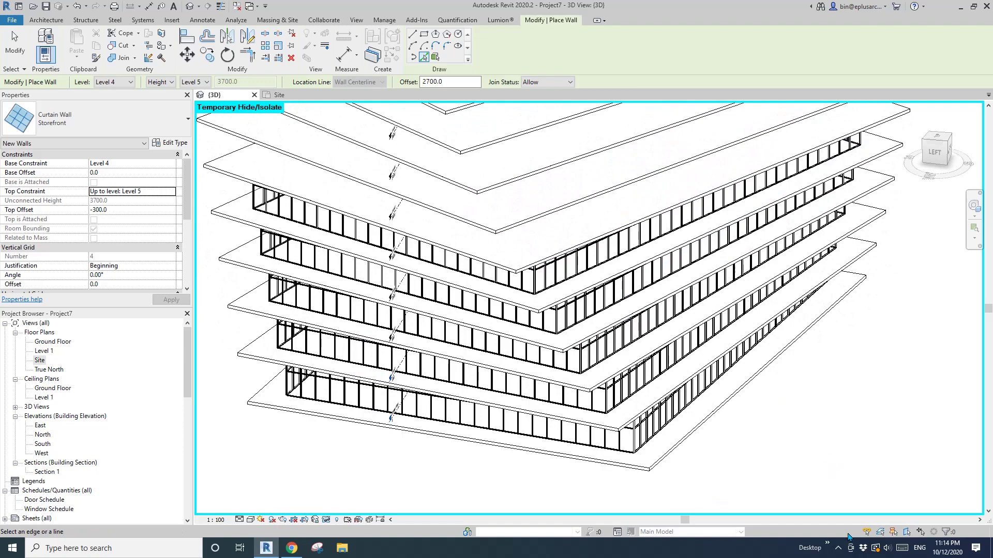
{"action": "left_click", "coordinate": [839, 548]}
{"action": "left_click", "coordinate": [838, 507]}
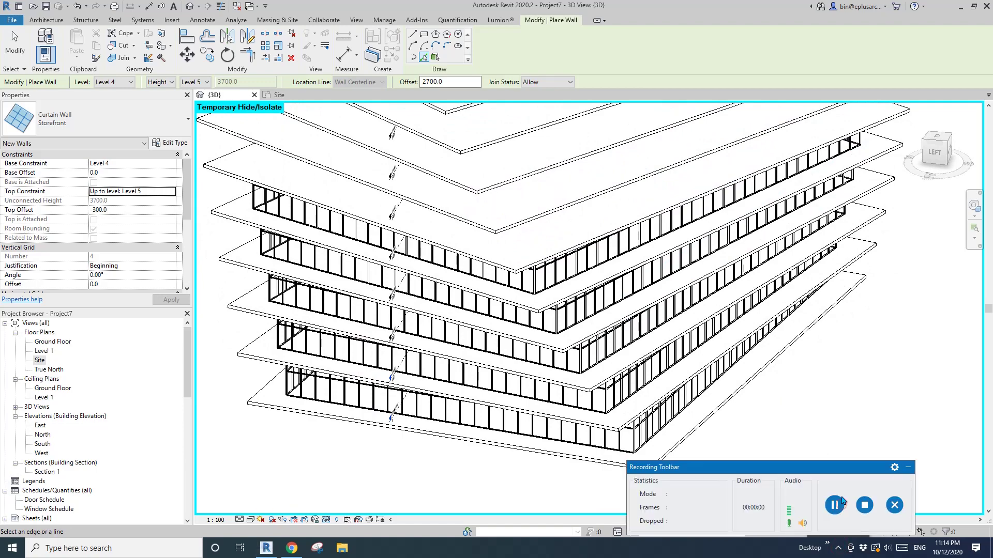
{"action": "left_click", "coordinate": [835, 505]}
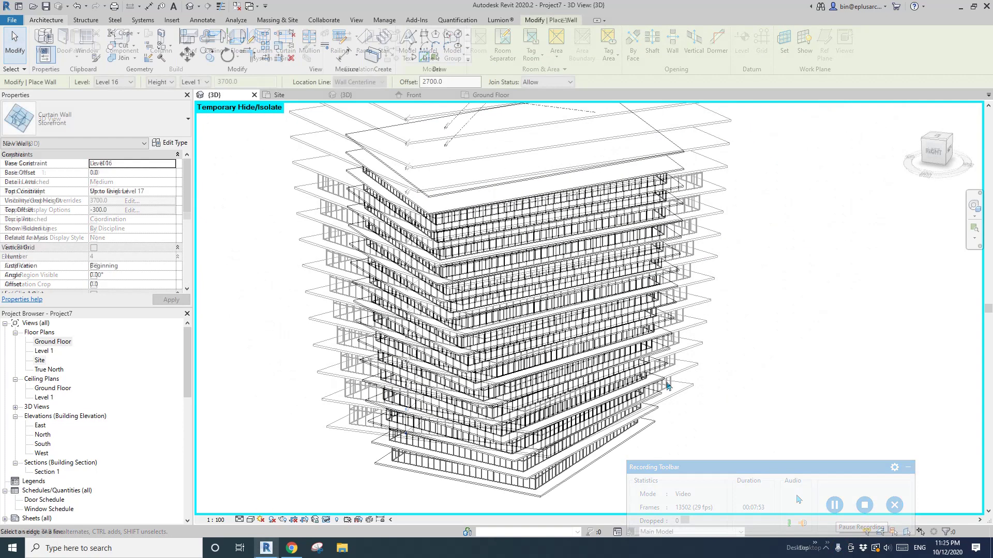
Place Storefront walls around the Level 16 slab's full edge chain, with base constraint Level 16 and top constraint Level 17, and end the wall command
{"action": "scroll", "coordinate": [619, 227], "scroll_direction": "up", "scroll_amount": 4}
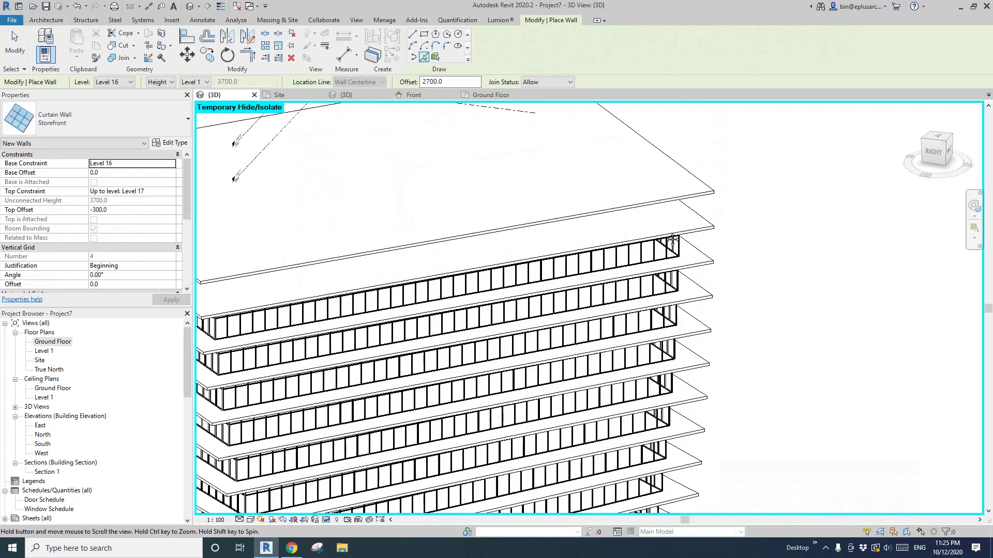
{"action": "key", "text": "Tab"}
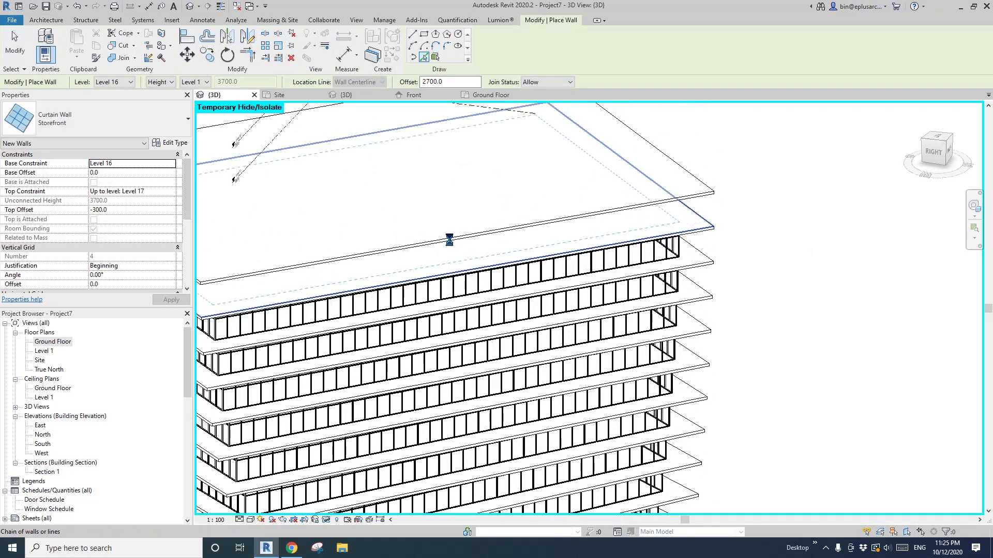
{"action": "scroll", "coordinate": [449, 240], "scroll_direction": "down", "scroll_amount": 2}
{"action": "key", "text": "Escape"}
{"action": "scroll", "coordinate": [449, 277], "scroll_direction": "down", "scroll_amount": 2}
{"action": "middle_click_drag", "start_coordinate": [449, 277], "coordinate": [544, 267]}
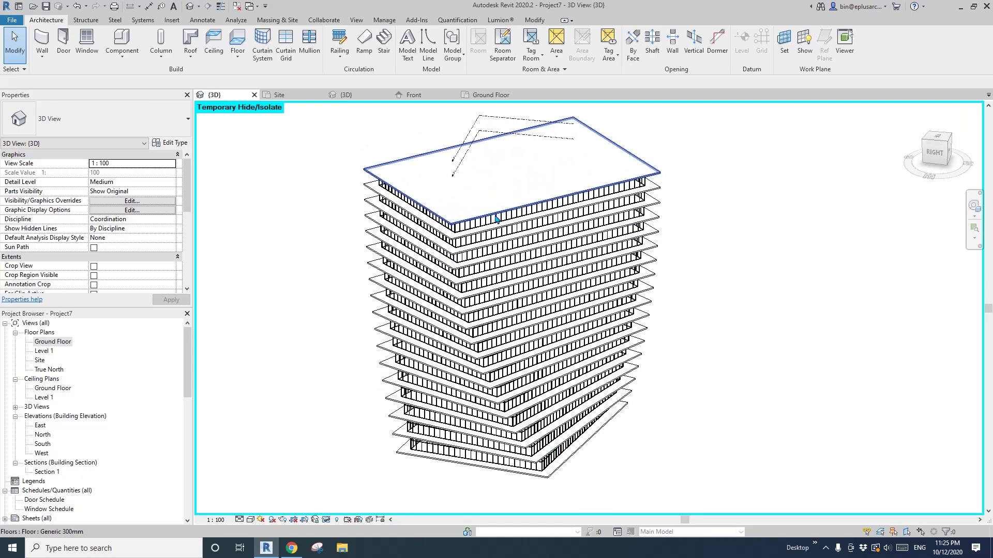
Review the tower model, then switch to Chrome and examine the balcony edges in the Grove at Grand Bay photo on ArchDaily
{"action": "middle_click_drag", "start_coordinate": [497, 224], "coordinate": [487, 175], "text": "shift"}
{"action": "middle_click_drag", "start_coordinate": [606, 213], "coordinate": [600, 308], "text": "shift"}
{"action": "scroll", "coordinate": [590, 330], "scroll_direction": "up", "scroll_amount": 1}
{"action": "left_click", "coordinate": [292, 538]}
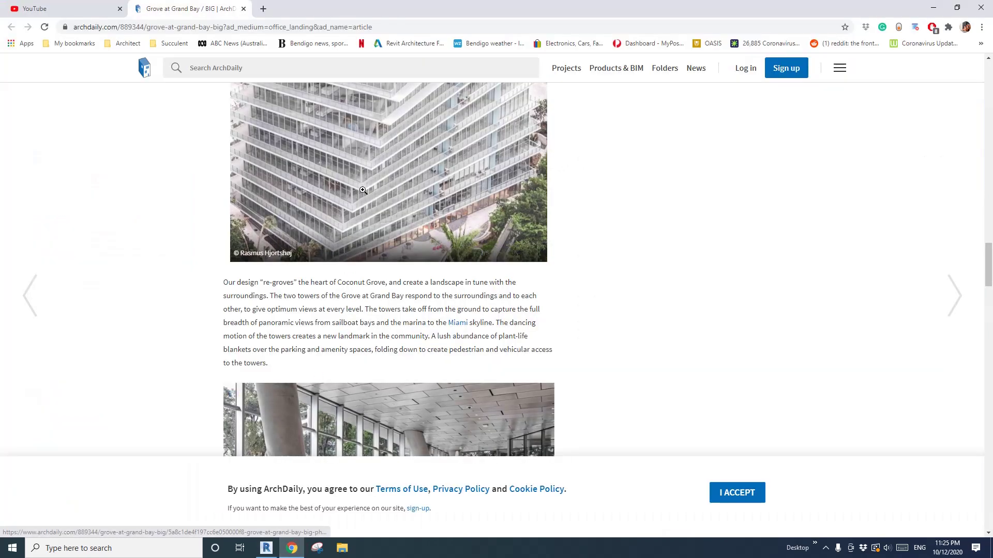
{"action": "scroll", "coordinate": [362, 190], "scroll_direction": "down", "scroll_amount": 1}
{"action": "scroll", "coordinate": [399, 259], "scroll_direction": "up", "scroll_amount": 5}
{"action": "scroll", "coordinate": [404, 262], "scroll_direction": "down", "scroll_amount": 3}
{"action": "scroll", "coordinate": [383, 262], "scroll_direction": "up", "scroll_amount": 1}
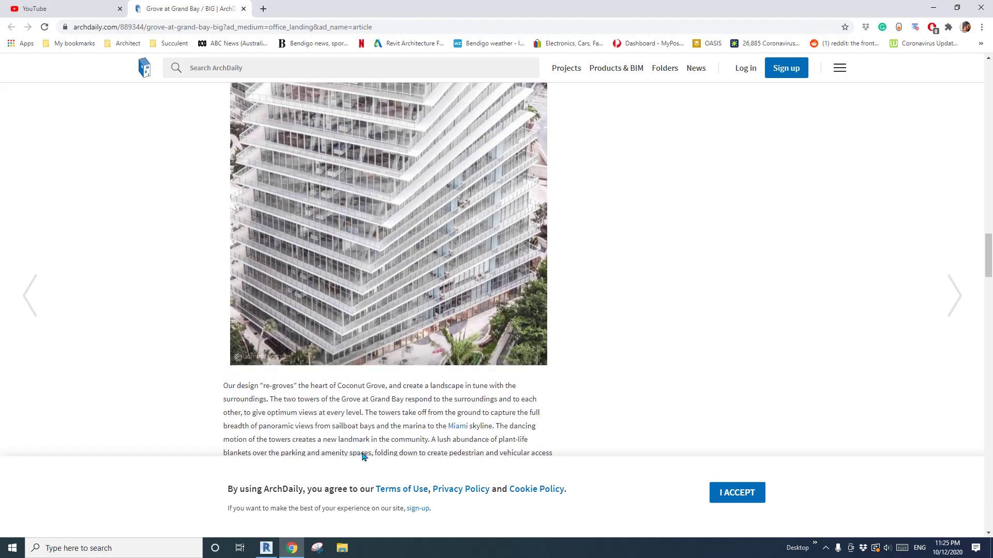
Switch back to Revit and start a sketched-path railing using the Glass Panel - Bottom Fill type
{"action": "left_click", "coordinate": [266, 548]}
{"action": "middle_click_drag", "start_coordinate": [410, 373], "coordinate": [395, 360]}
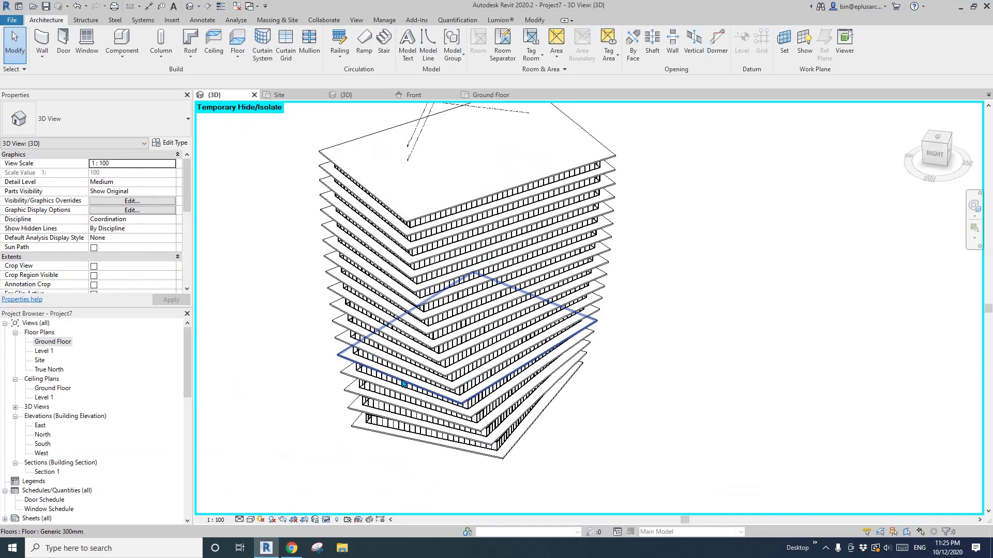
{"action": "scroll", "coordinate": [407, 382], "scroll_direction": "up", "scroll_amount": 2}
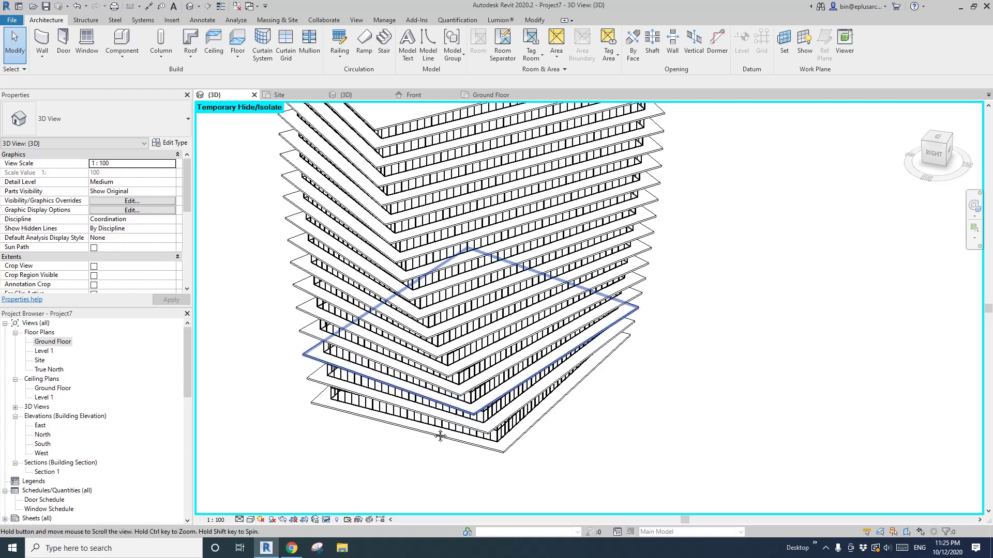
{"action": "left_click", "coordinate": [338, 62]}
{"action": "left_click", "coordinate": [337, 57]}
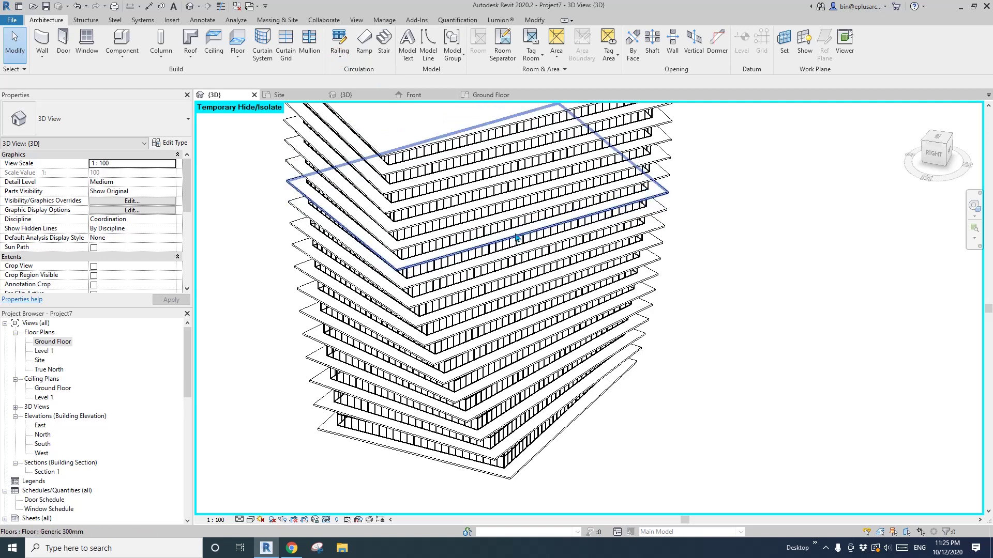
{"action": "middle_click_drag", "start_coordinate": [518, 239], "coordinate": [517, 242]}
{"action": "left_click", "coordinate": [342, 60]}
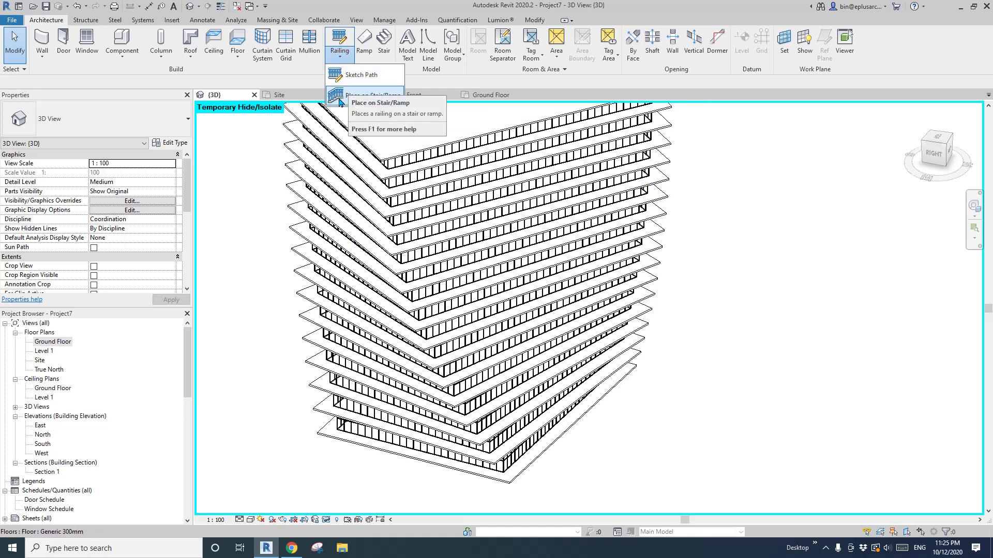
{"action": "left_click", "coordinate": [357, 77]}
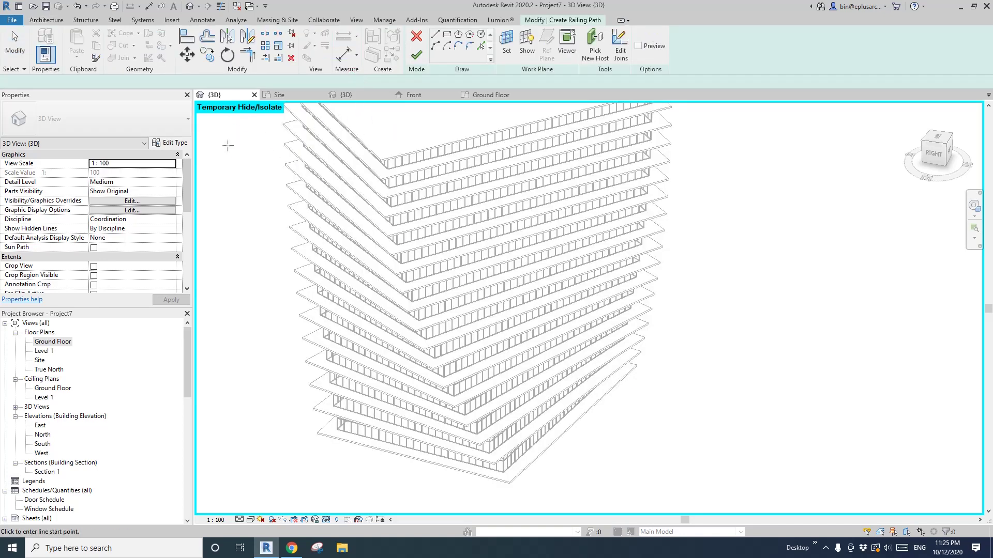
{"action": "left_click", "coordinate": [119, 120]}
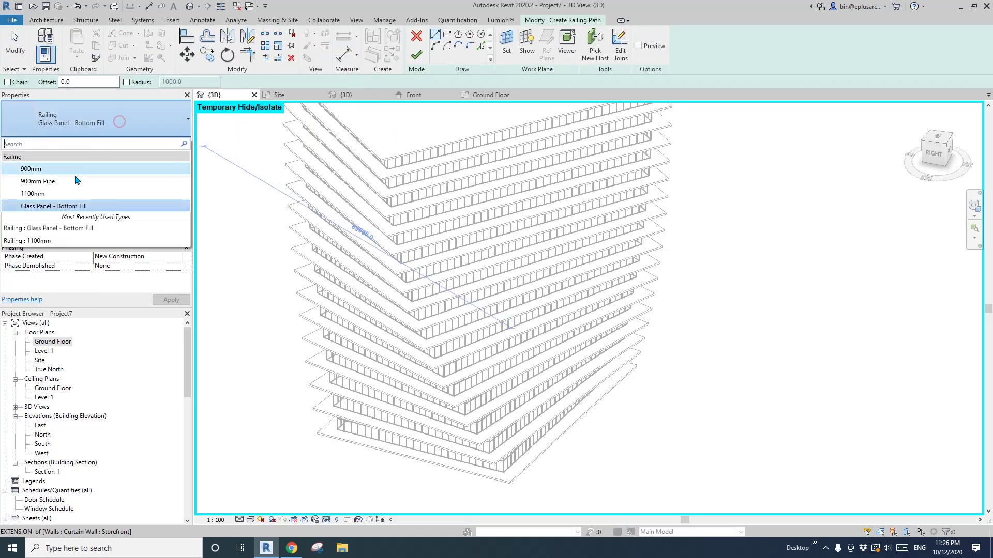
{"action": "left_click", "coordinate": [39, 207]}
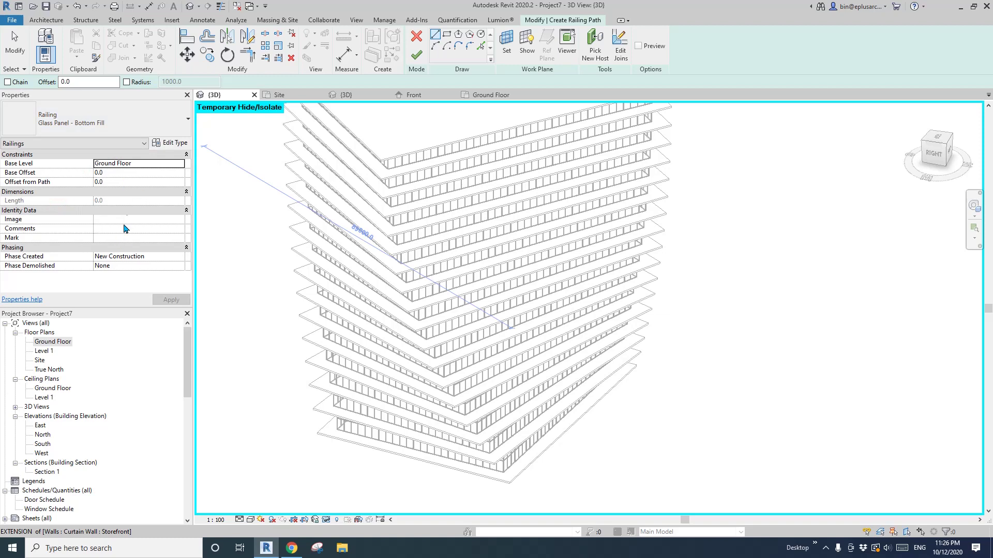
Set the railing's base level to Level 1 and create it along the Level 1 slab's full edge chain with 0 offset
{"action": "left_click", "coordinate": [179, 164]}
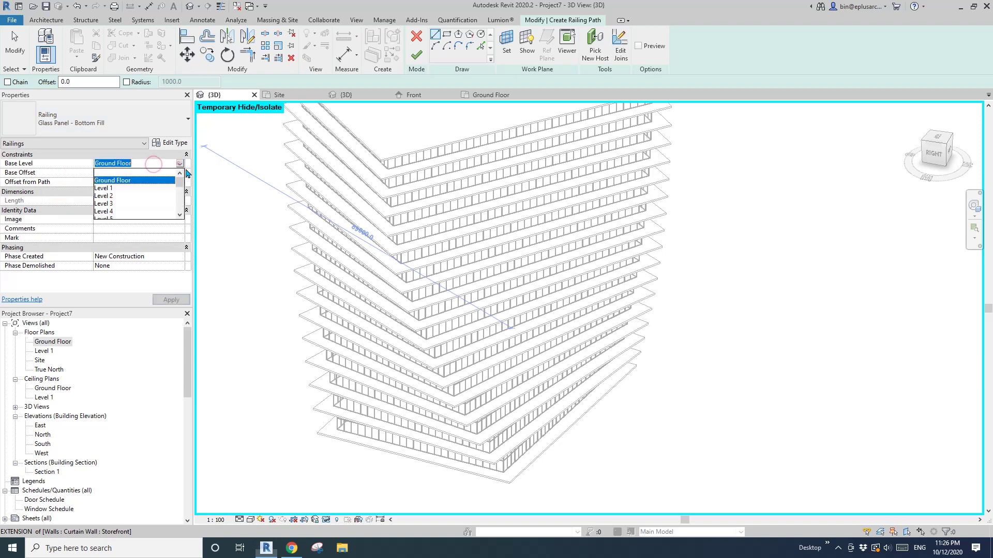
{"action": "left_click", "coordinate": [106, 189]}
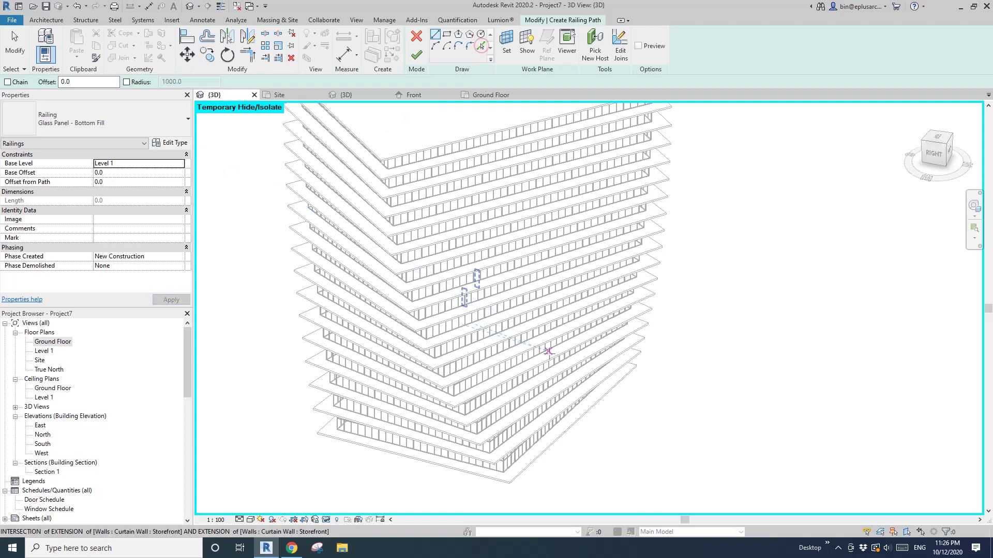
{"action": "scroll", "coordinate": [516, 451], "scroll_direction": "up", "scroll_amount": 2}
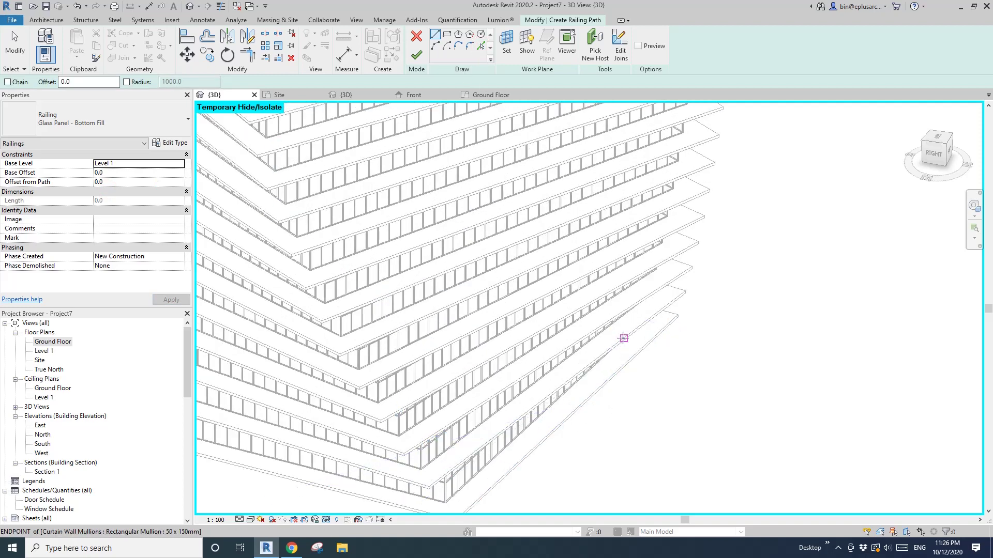
{"action": "left_click", "coordinate": [482, 48]}
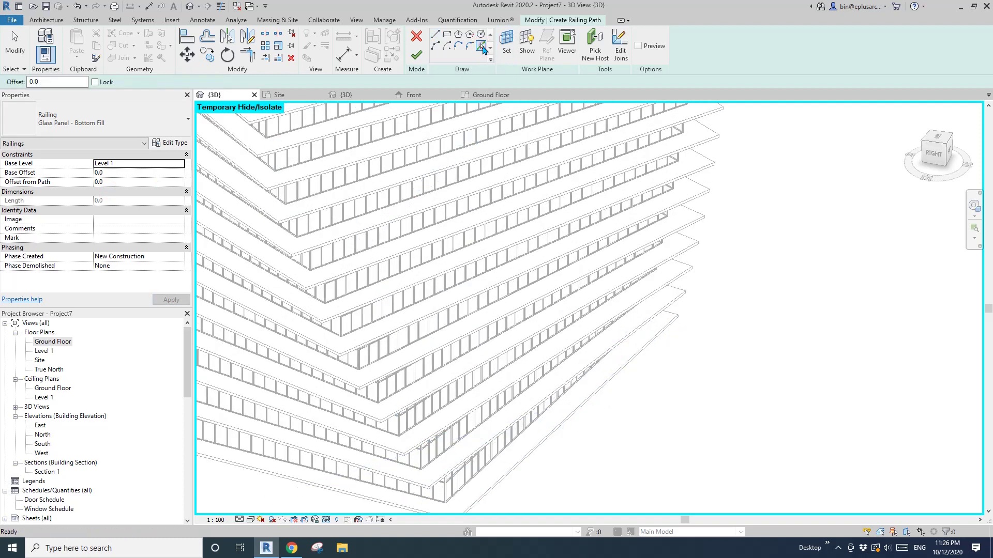
{"action": "key", "text": "Tab"}
{"action": "left_click", "coordinate": [668, 311]}
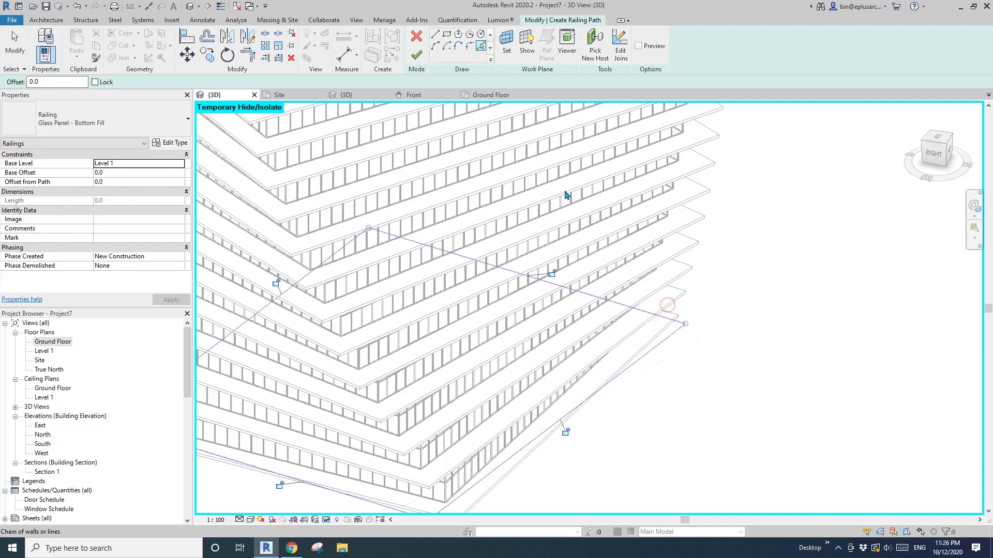
{"action": "left_click", "coordinate": [416, 54]}
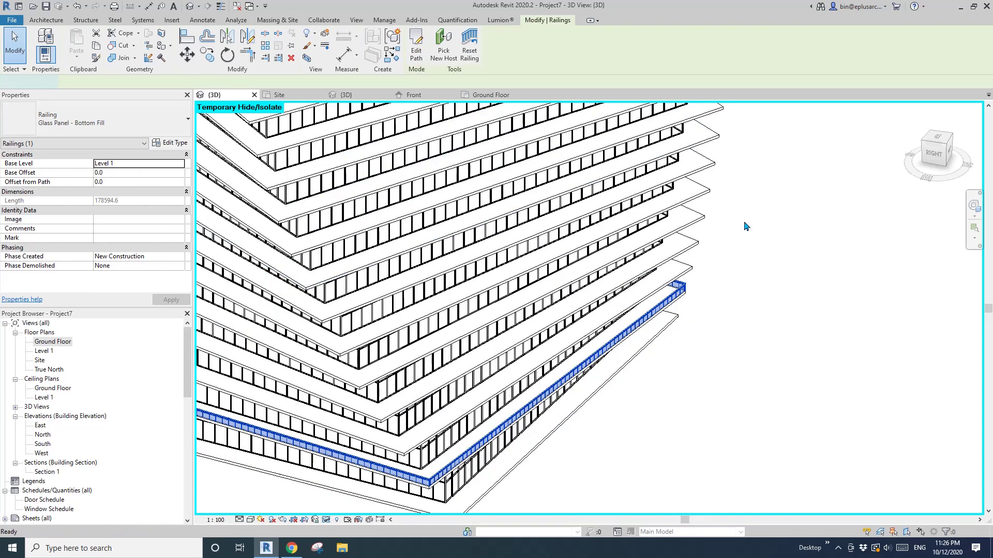
Create a similar glass railing along the Level 2 slab's full edge chain and set its base level to Level 2
{"action": "key", "text": "Return"}
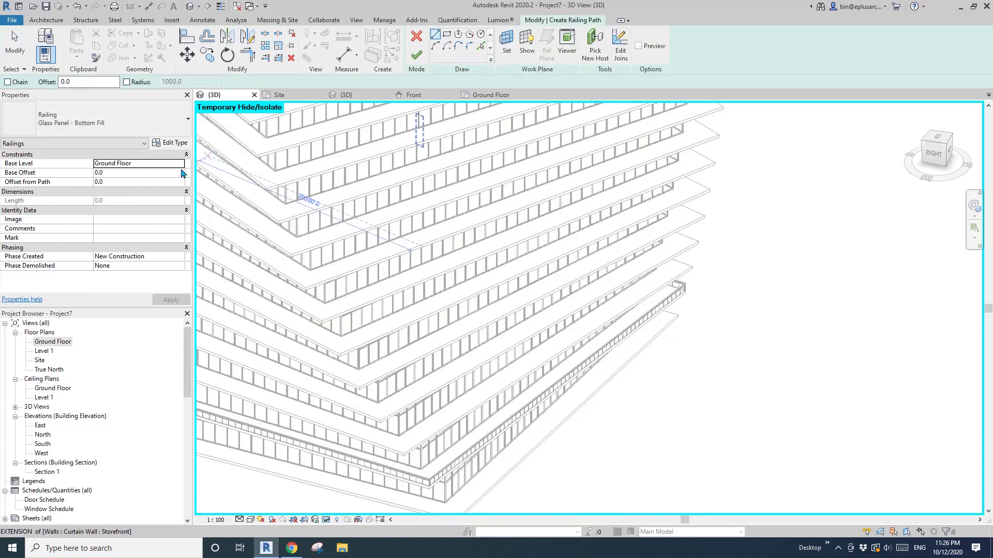
{"action": "left_click", "coordinate": [181, 165]}
{"action": "left_click", "coordinate": [106, 188]}
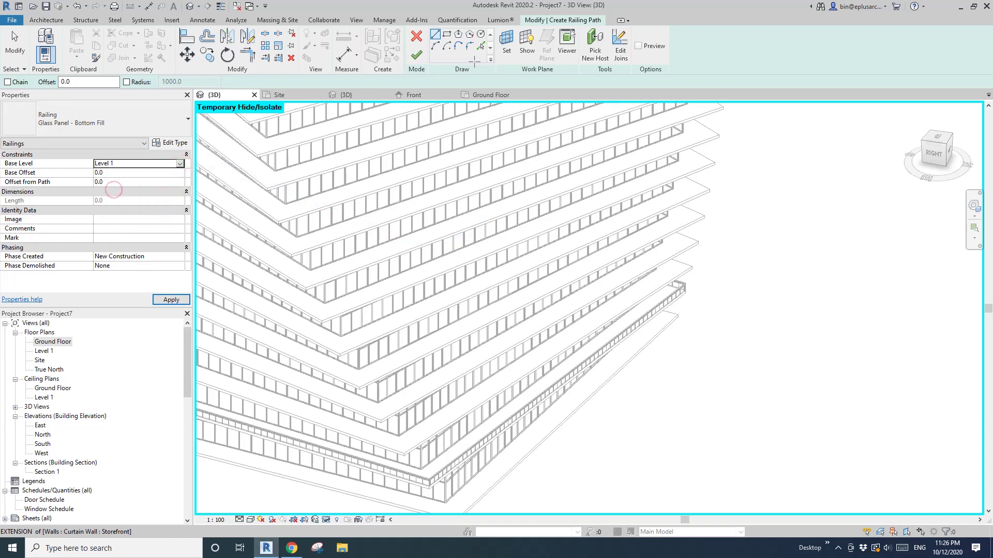
{"action": "left_click", "coordinate": [480, 47]}
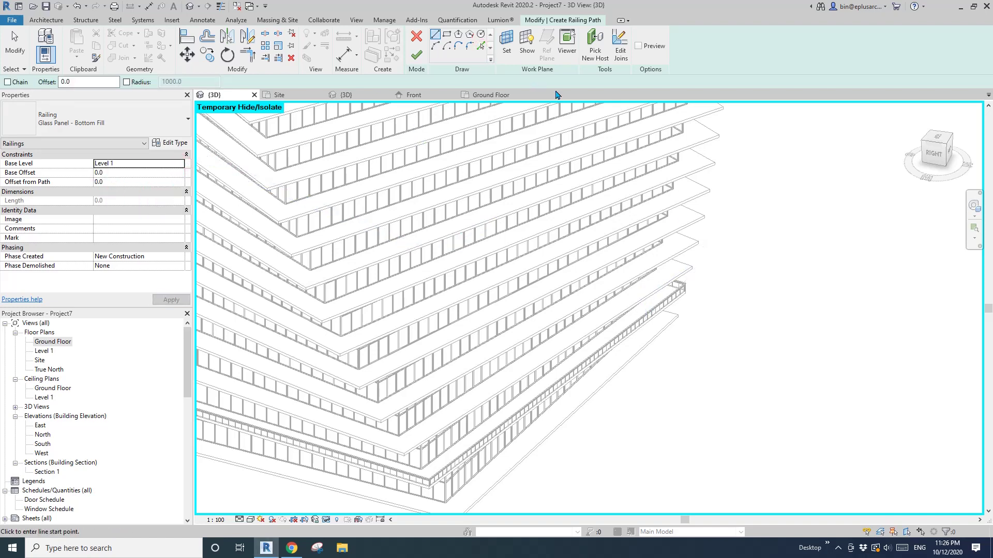
{"action": "left_click", "coordinate": [481, 48]}
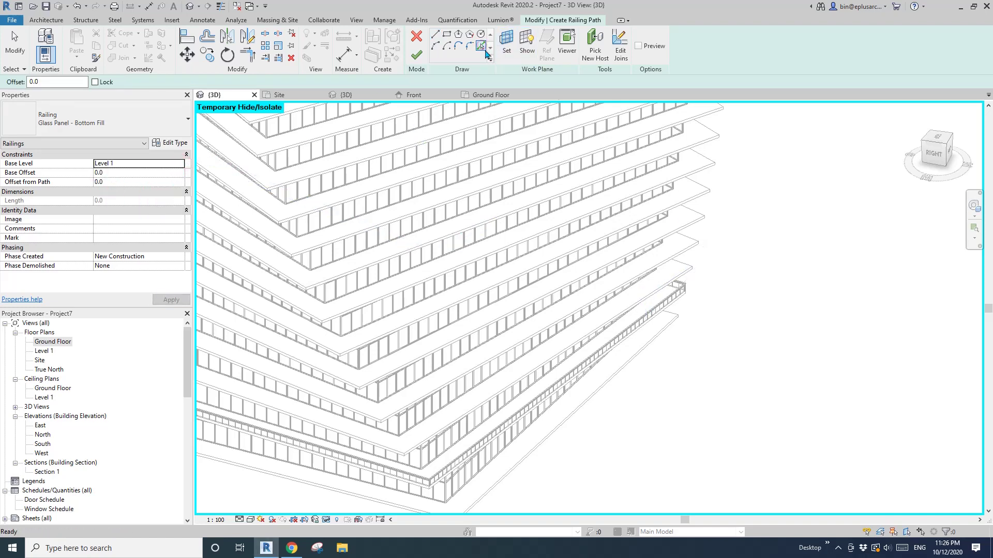
{"action": "left_click", "coordinate": [665, 288]}
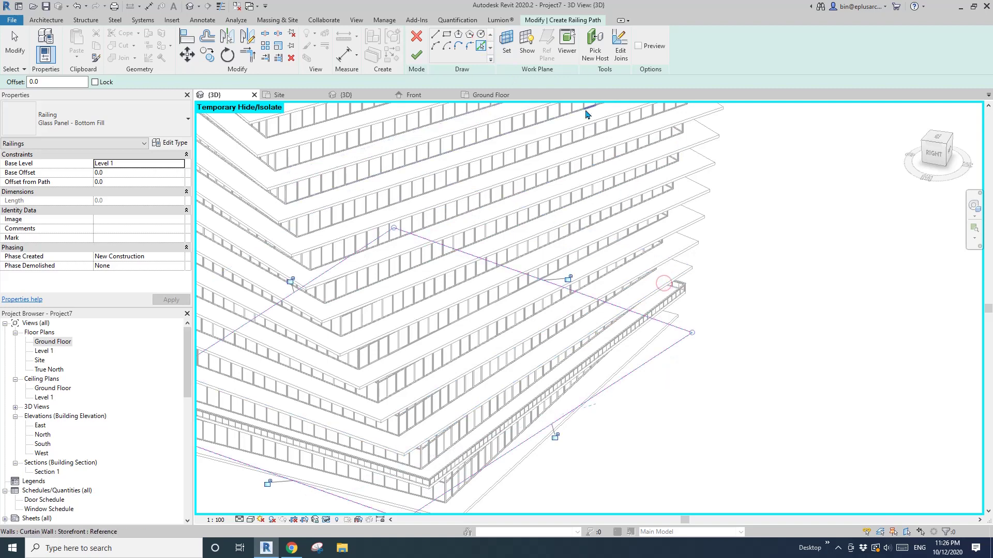
{"action": "left_click", "coordinate": [417, 54]}
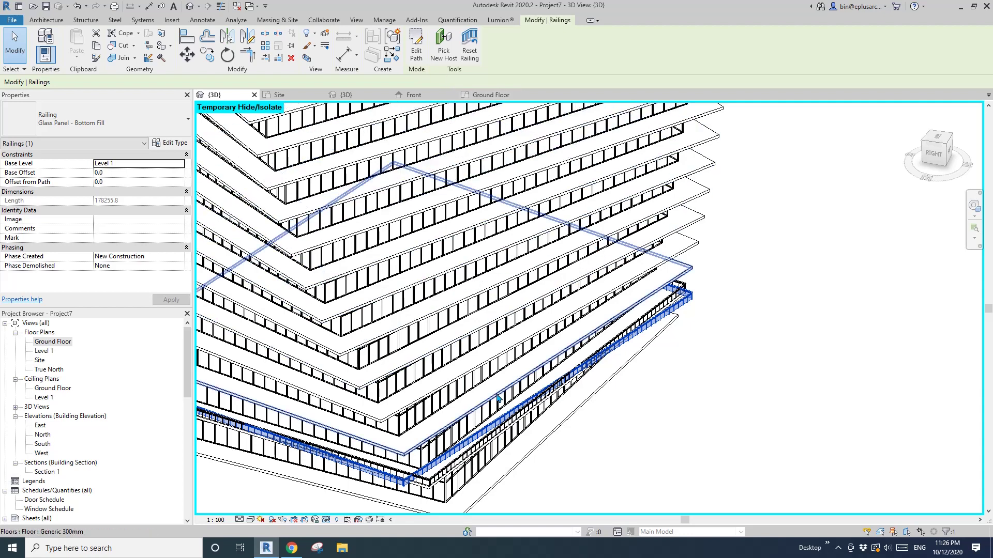
{"action": "left_click", "coordinate": [180, 163]}
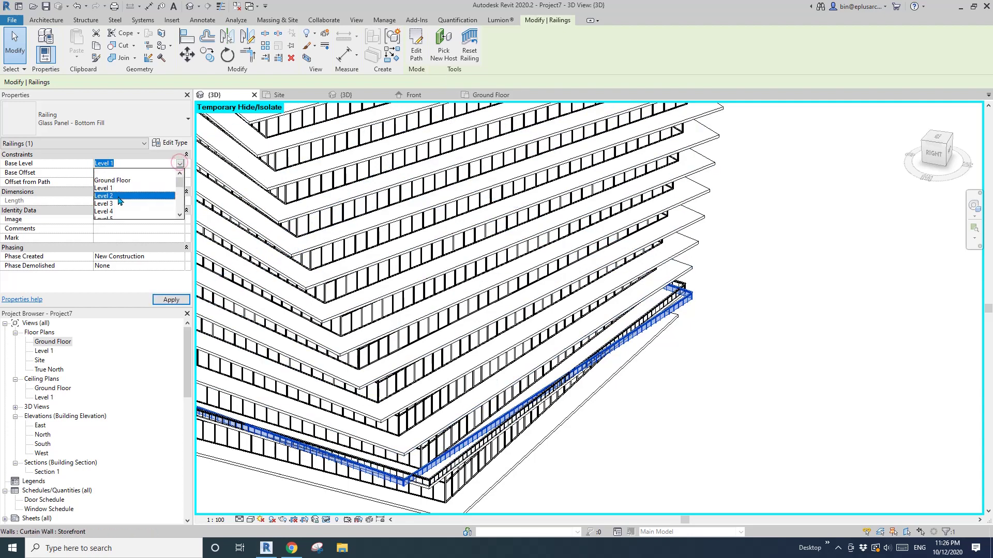
{"action": "left_click", "coordinate": [118, 195]}
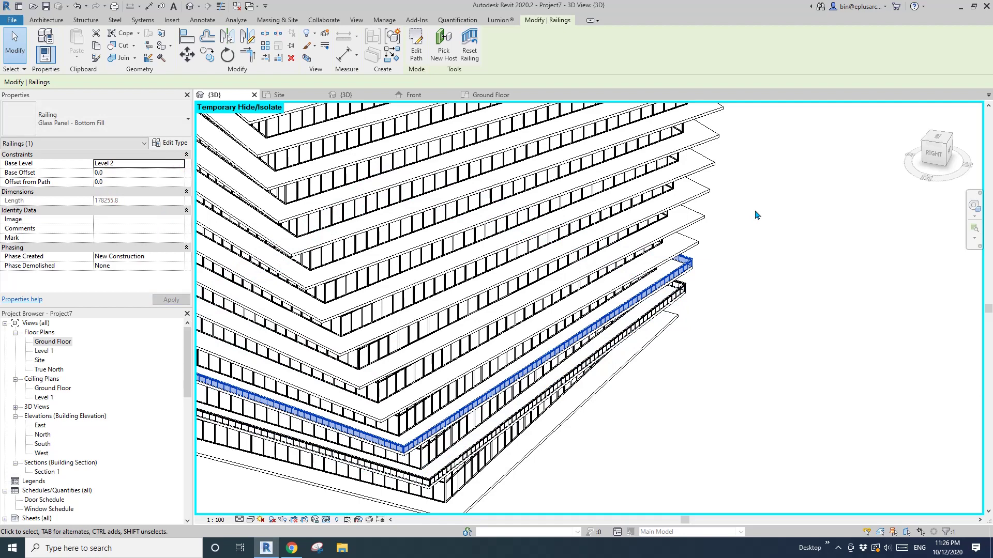
Create a similar glass railing along the Level 3 slab's full edge chain, with base level Level 3
{"action": "key", "text": "e"}
{"action": "key", "text": "p"}
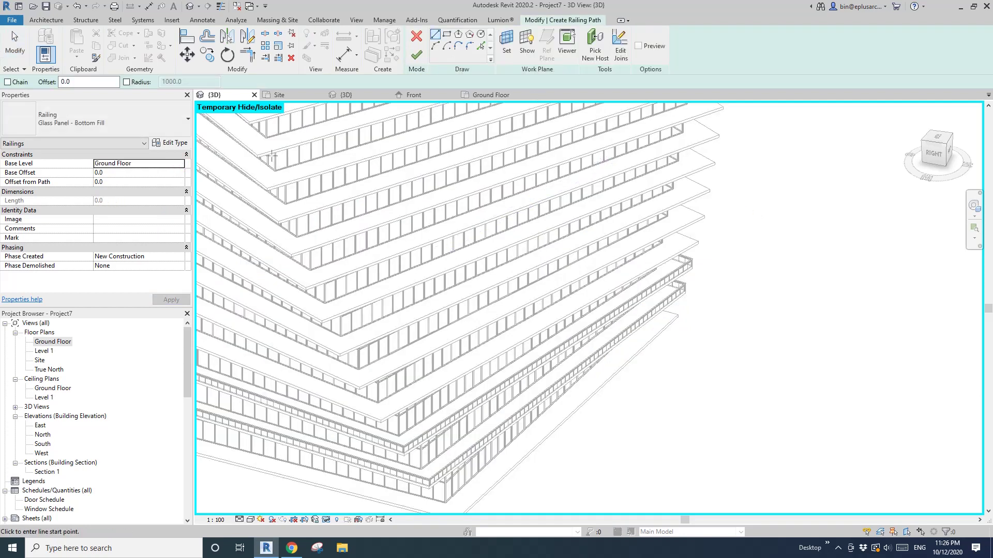
{"action": "left_click", "coordinate": [181, 163]}
{"action": "left_click", "coordinate": [124, 201]}
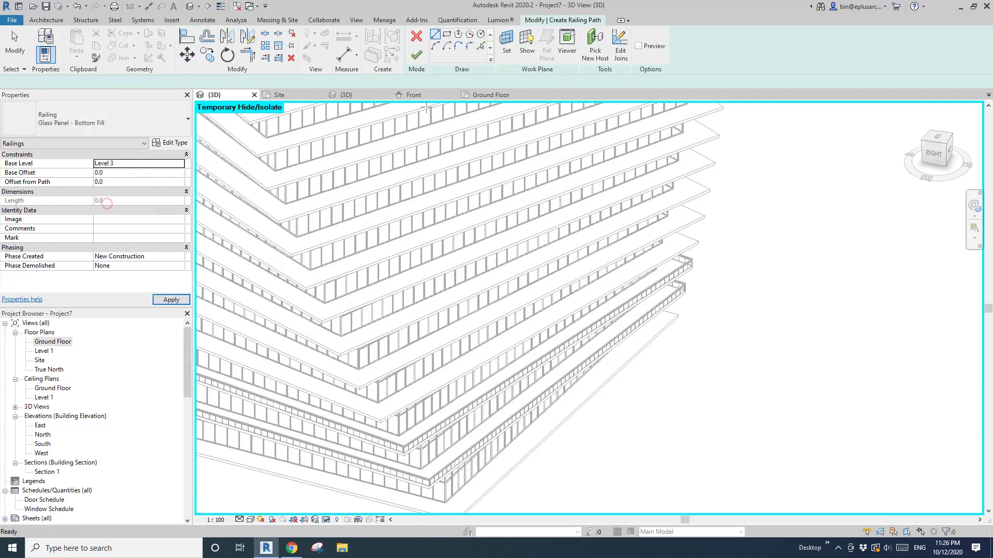
{"action": "left_click", "coordinate": [481, 47]}
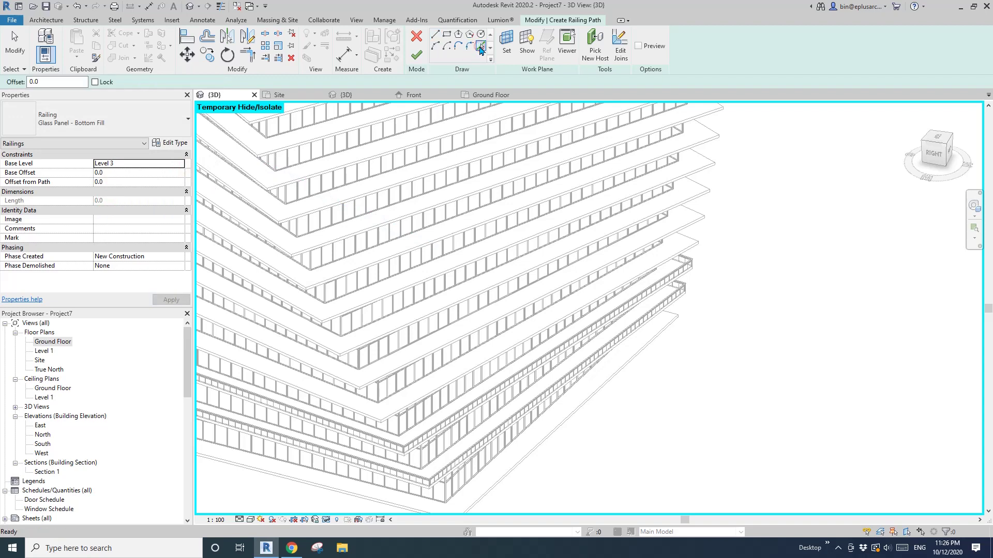
{"action": "key", "text": "Tab"}
{"action": "left_click", "coordinate": [684, 254]}
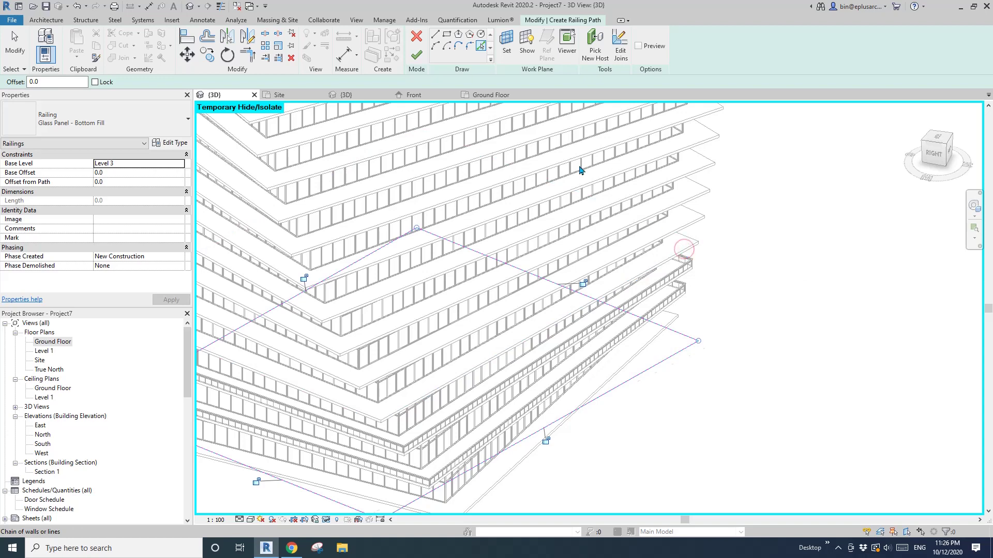
{"action": "left_click", "coordinate": [417, 55]}
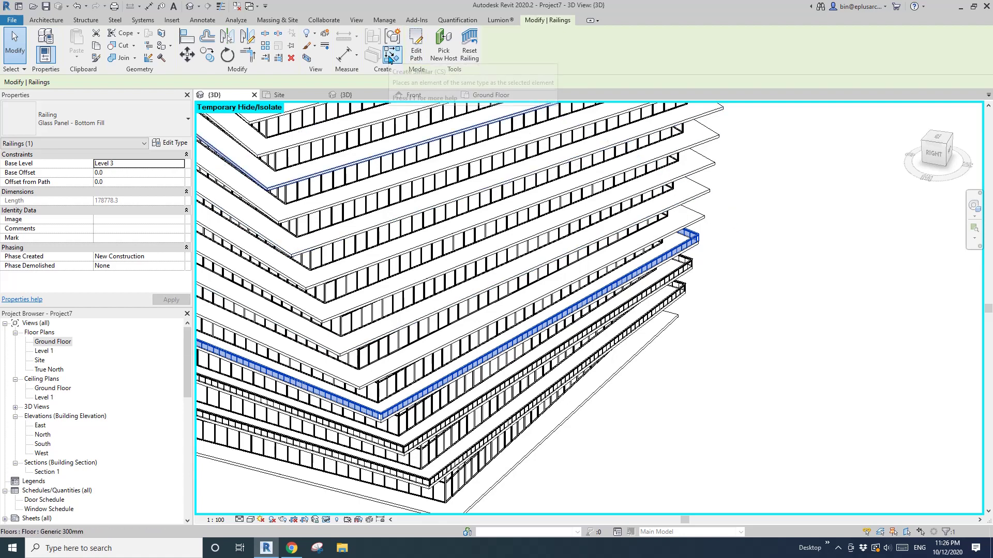
Create a similar glass railing along the Level 4 slab's full edge chain, with base level Level 4
{"action": "left_click", "coordinate": [391, 59]}
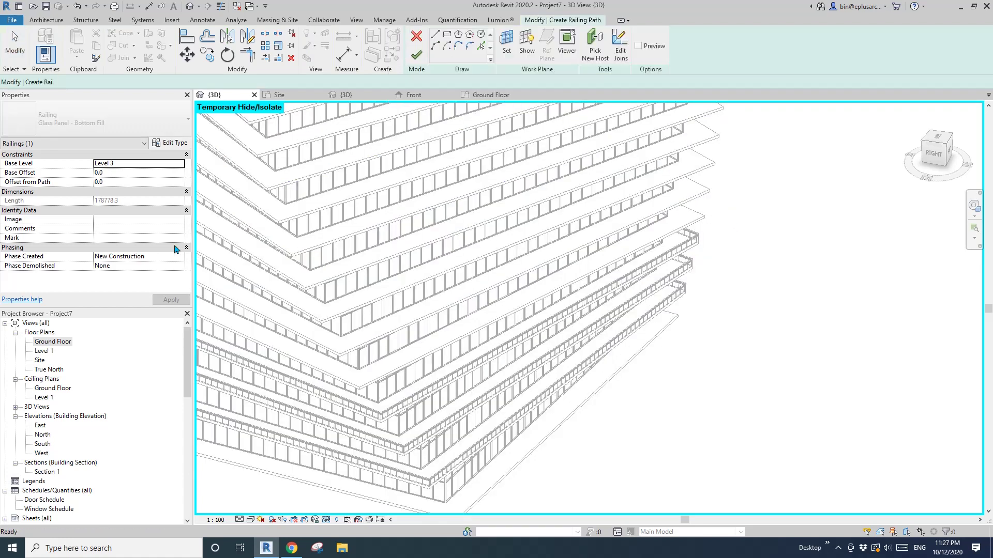
{"action": "left_click", "coordinate": [181, 164]}
{"action": "left_click", "coordinate": [103, 211]}
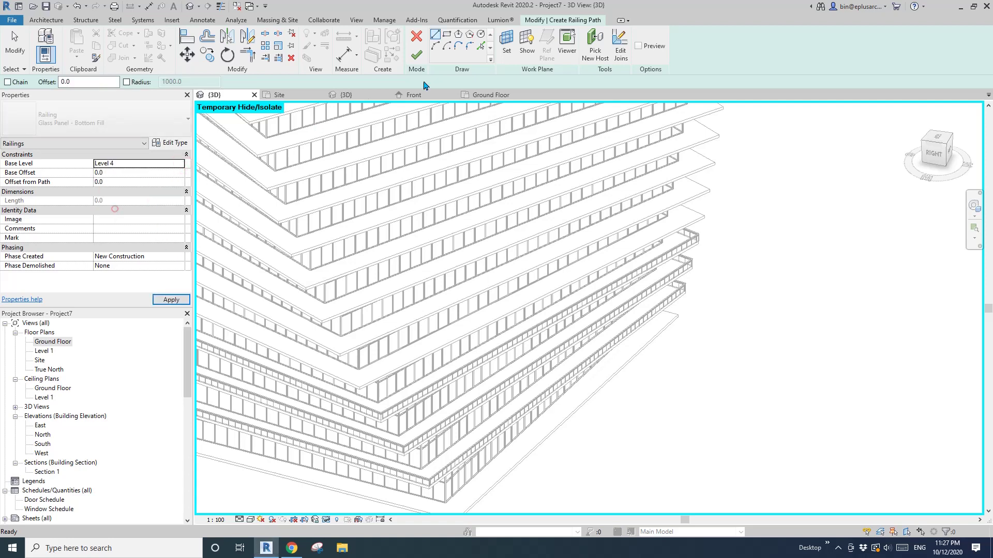
{"action": "left_click", "coordinate": [480, 49]}
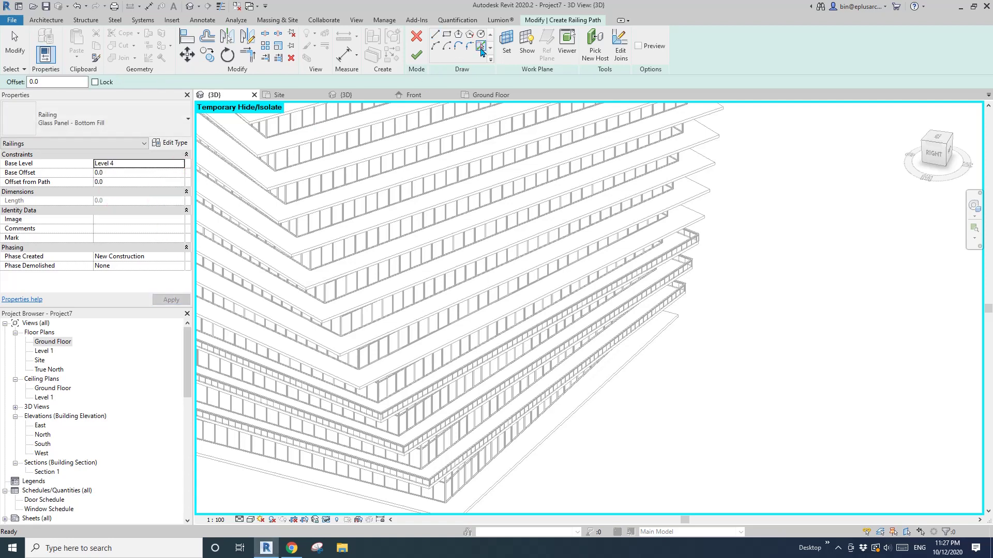
{"action": "key", "text": "Tab"}
{"action": "left_click", "coordinate": [680, 231]}
{"action": "left_click", "coordinate": [416, 55]}
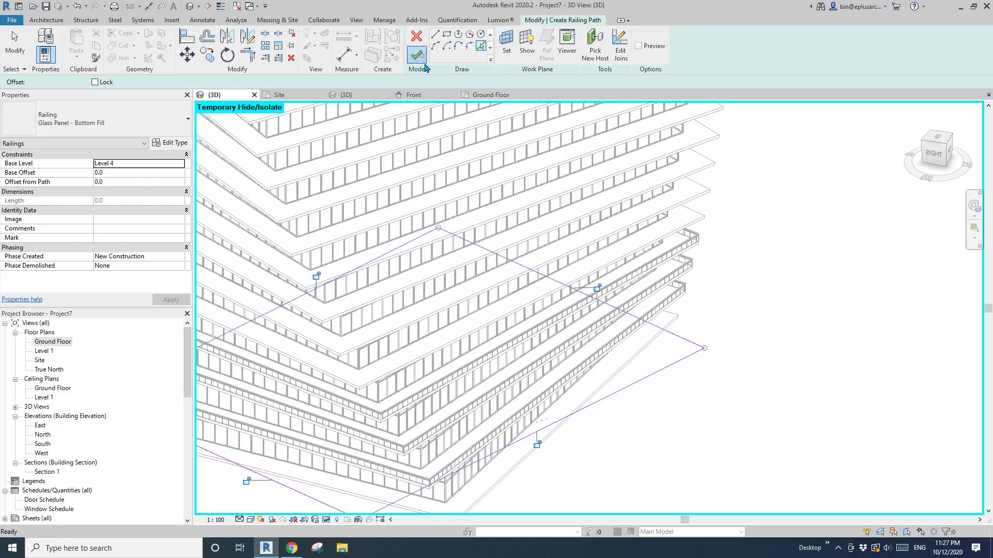
{"action": "middle_click_drag", "start_coordinate": [603, 183], "coordinate": [424, 228], "text": "shift"}
{"action": "key", "text": "Escape"}
Inspect the tower's new railings, and switch to Chrome to examine the balcony railings and facades in the Grove at Grand Bay article photos
{"action": "middle_click_drag", "start_coordinate": [509, 226], "coordinate": [526, 369], "text": "shift"}
{"action": "scroll", "coordinate": [544, 318], "scroll_direction": "down", "scroll_amount": 2}
{"action": "scroll", "coordinate": [543, 341], "scroll_direction": "up", "scroll_amount": 3}
{"action": "middle_click_drag", "start_coordinate": [555, 339], "coordinate": [556, 347]}
{"action": "scroll", "coordinate": [463, 407], "scroll_direction": "down", "scroll_amount": 2}
{"action": "left_click", "coordinate": [292, 548]}
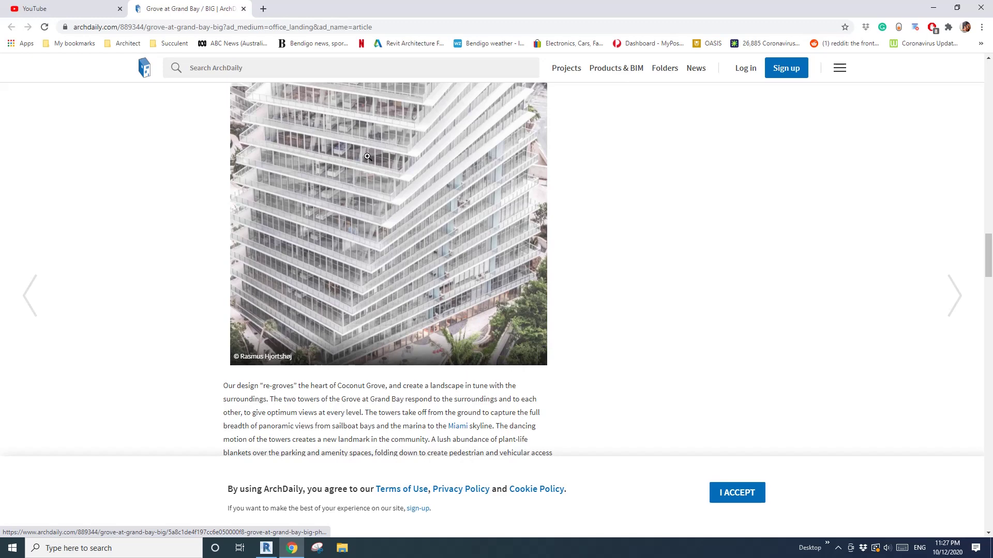
{"action": "scroll", "coordinate": [352, 199], "scroll_direction": "up", "scroll_amount": 3}
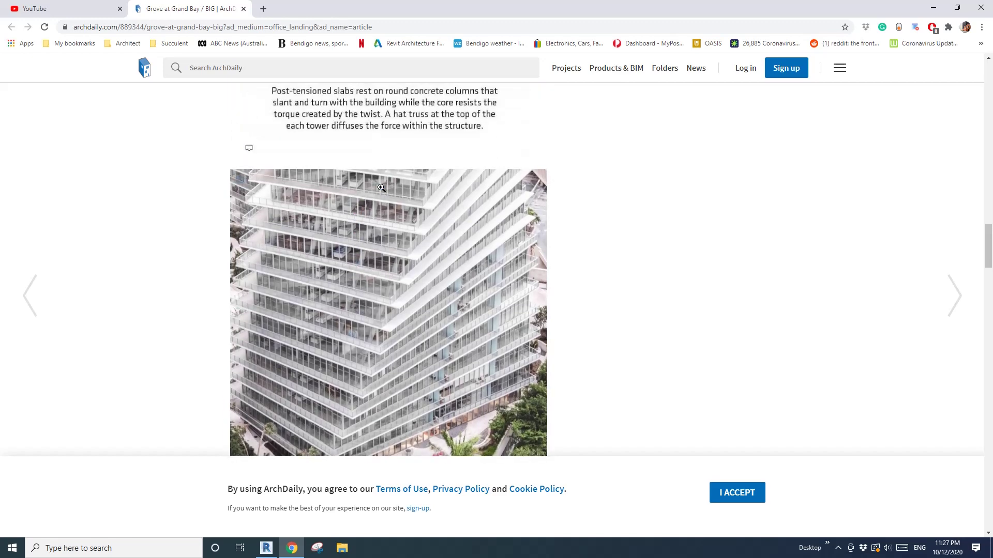
{"action": "scroll", "coordinate": [313, 269], "scroll_direction": "down", "scroll_amount": 10}
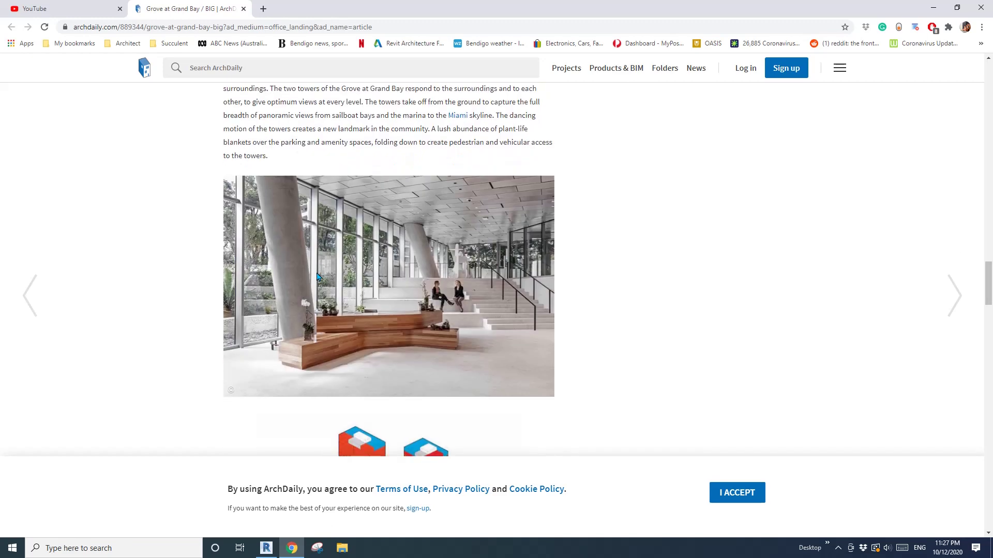
{"action": "scroll", "coordinate": [291, 221], "scroll_direction": "down", "scroll_amount": 8}
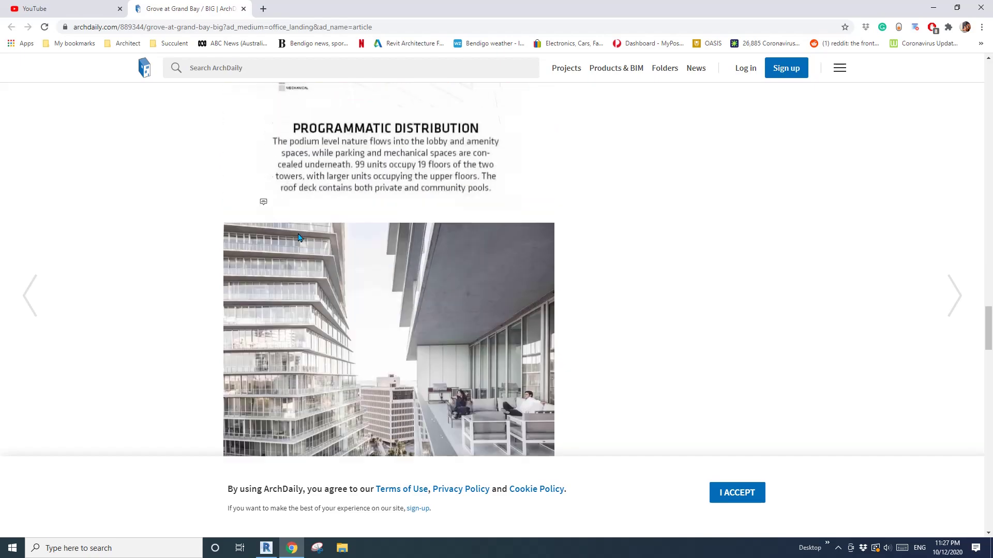
{"action": "scroll", "coordinate": [305, 259], "scroll_direction": "down", "scroll_amount": 3}
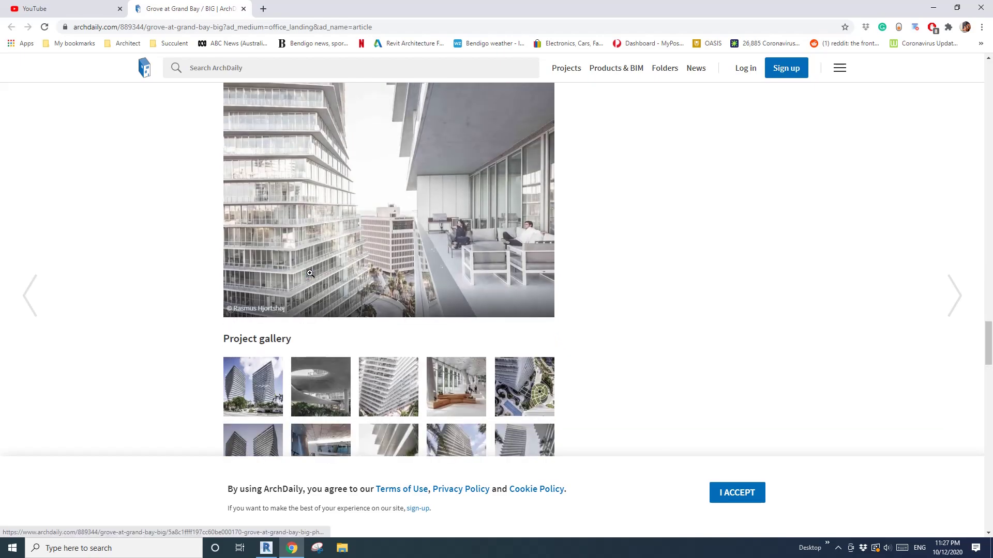
{"action": "scroll", "coordinate": [317, 282], "scroll_direction": "up", "scroll_amount": 8}
{"action": "scroll", "coordinate": [317, 283], "scroll_direction": "up", "scroll_amount": 4}
Switch back to Revit and examine the whole tower with its railed lower floors in the 3D view
{"action": "left_click", "coordinate": [266, 548]}
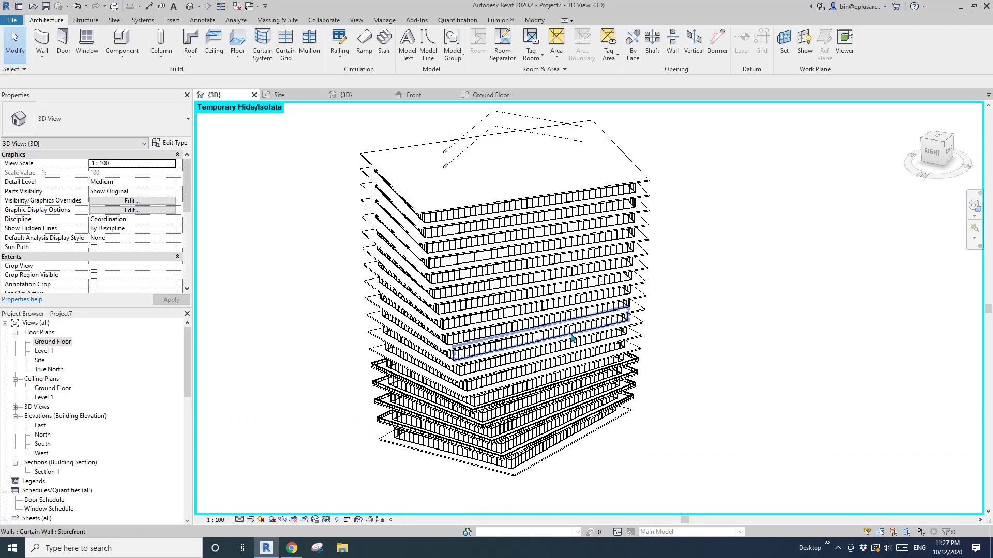
{"action": "scroll", "coordinate": [569, 329], "scroll_direction": "up", "scroll_amount": 1}
{"action": "middle_click_drag", "start_coordinate": [570, 329], "coordinate": [572, 354]}
{"action": "scroll", "coordinate": [614, 309], "scroll_direction": "down", "scroll_amount": 1}
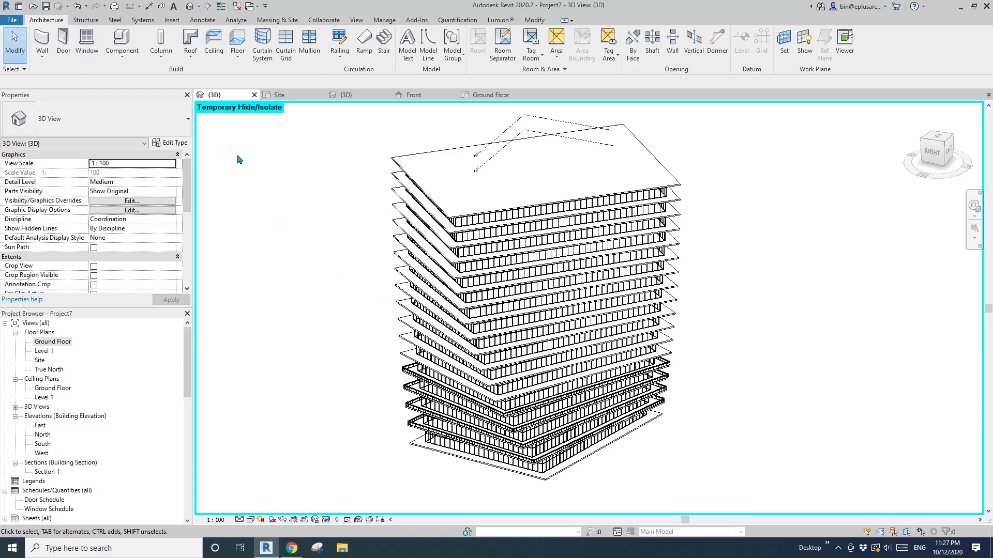